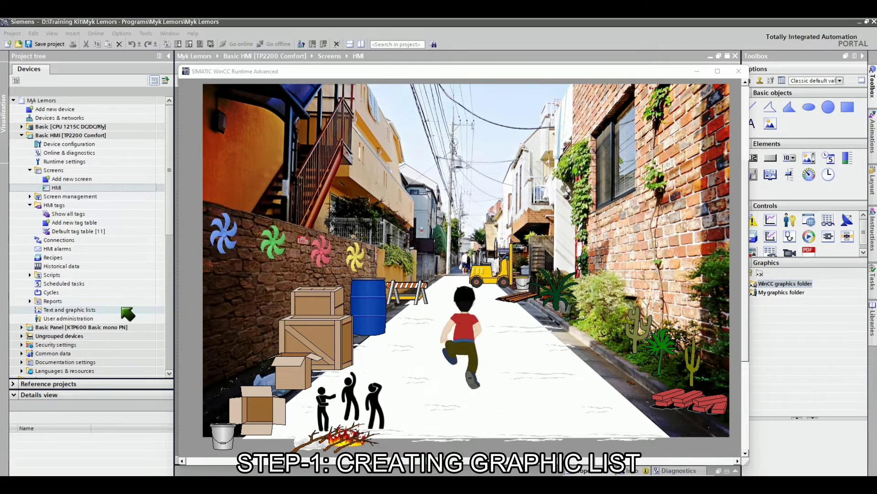
# - Add a graphic list named Rotating Blower with Value/Range selection to the Basic HMI's text and graphic lists
pyautogui.doubleClick(77, 310)
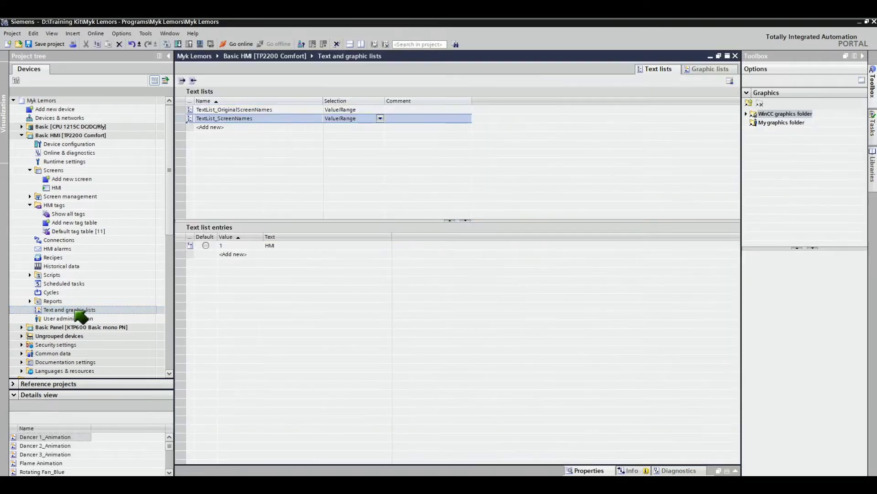
pyautogui.click(716, 68)
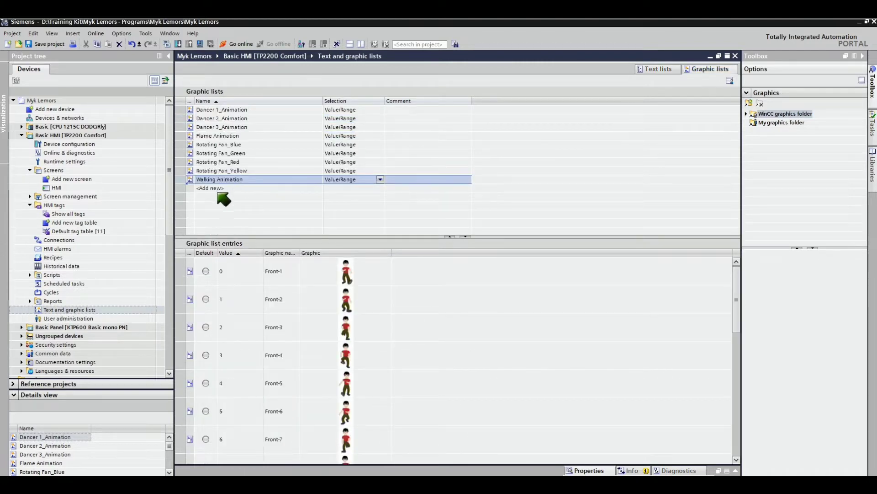
pyautogui.click(210, 190)
pyautogui.click(210, 191)
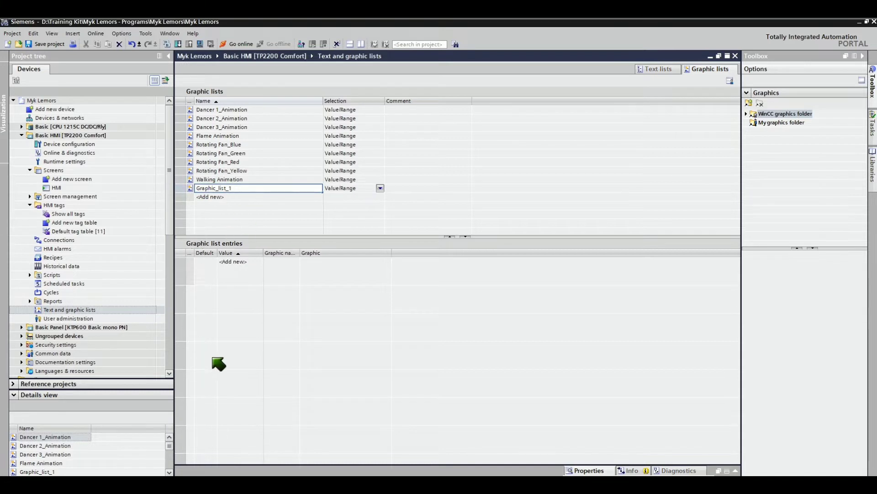
pyautogui.write('Ro')
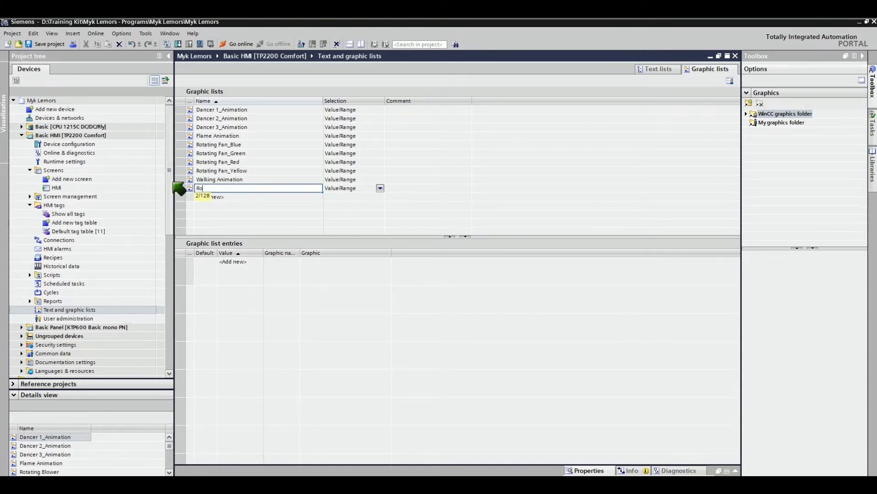
pyautogui.write('tating Blower')
pyautogui.click(380, 188)
pyautogui.click(381, 189)
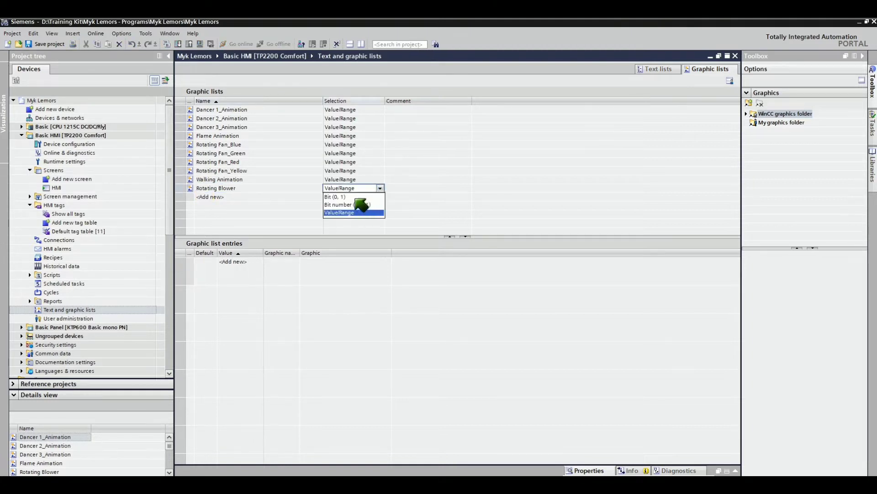
pyautogui.click(356, 212)
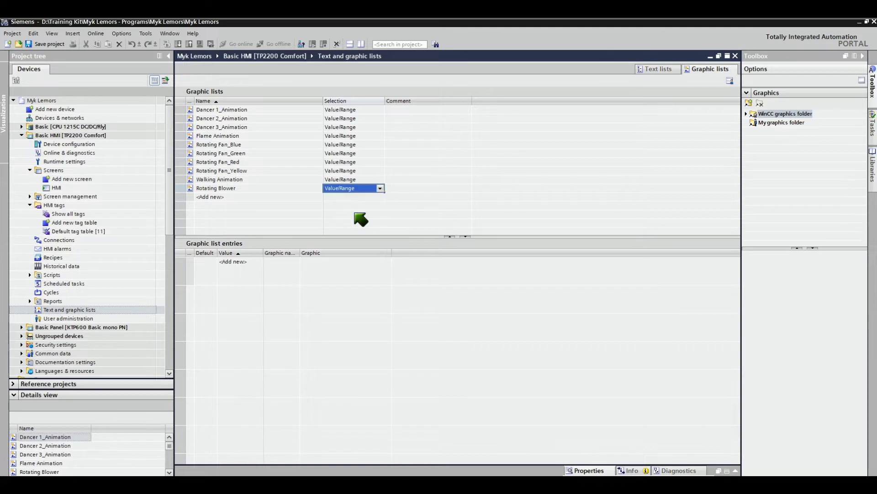
pyautogui.click(417, 188)
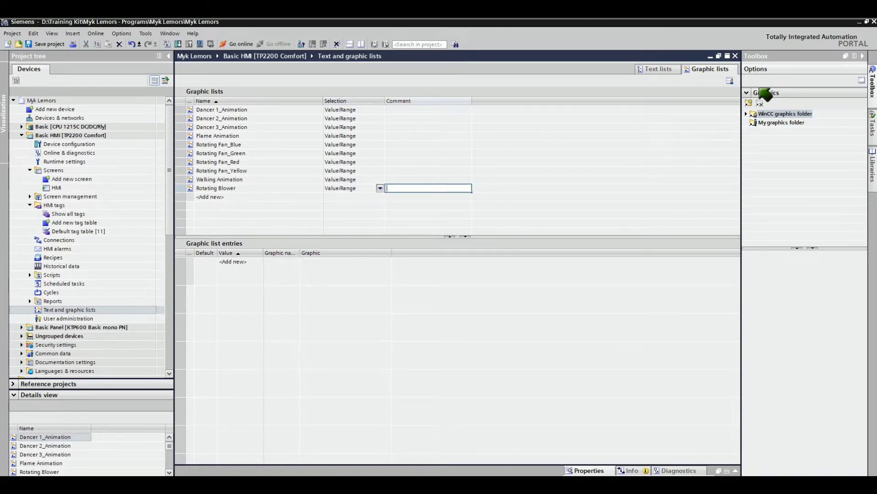
# - Add the first black-and-grey blower from the Automation [EMF] Blowers graphics to the Rotating Blower list with value 0
pyautogui.doubleClick(788, 114)
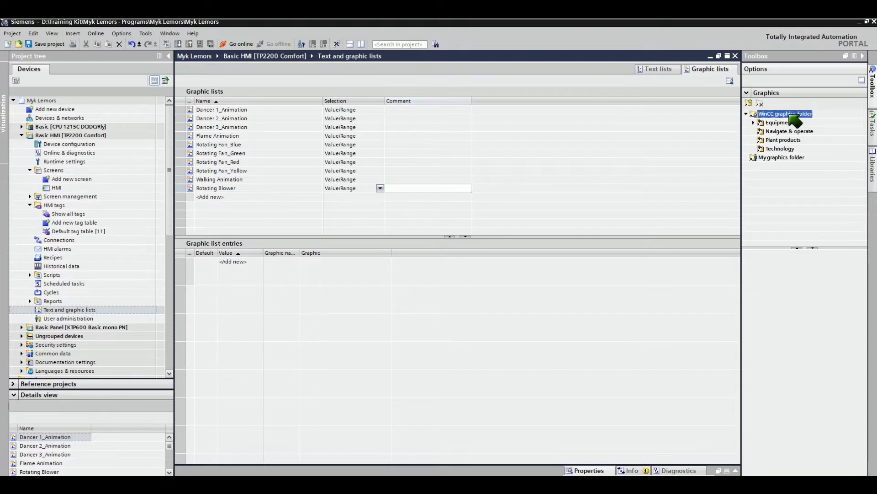
pyautogui.doubleClick(786, 122)
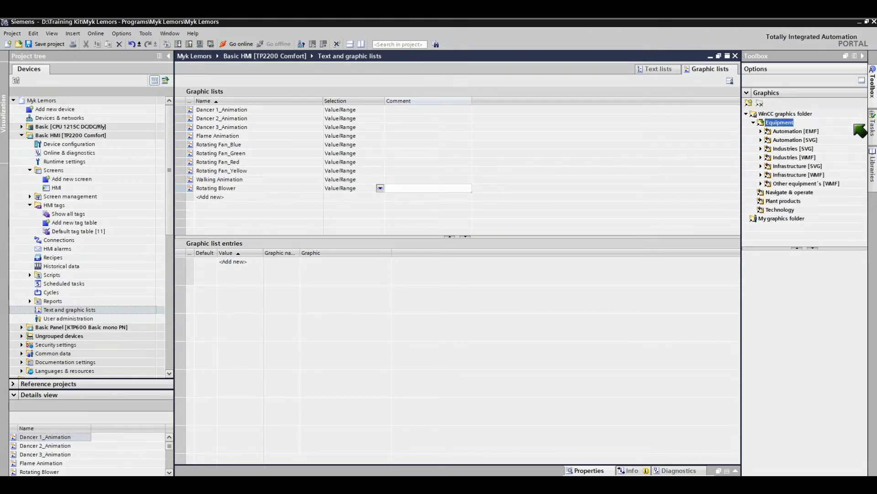
pyautogui.doubleClick(798, 131)
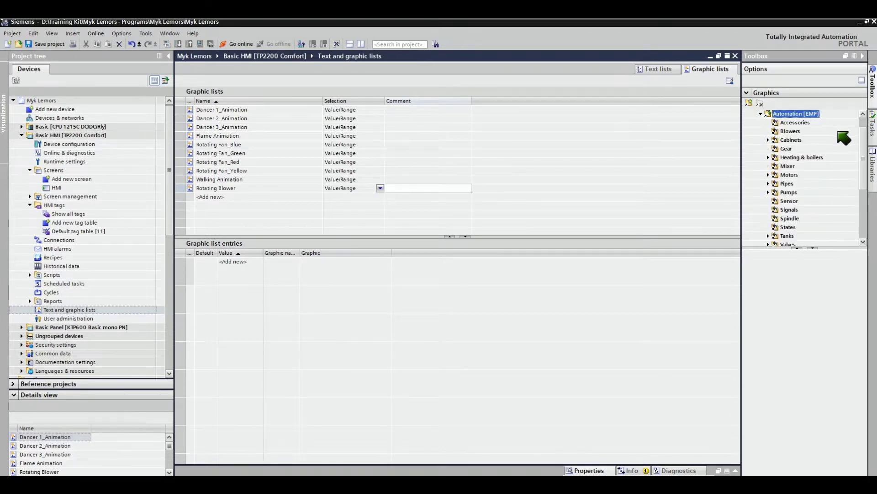
pyautogui.click(791, 132)
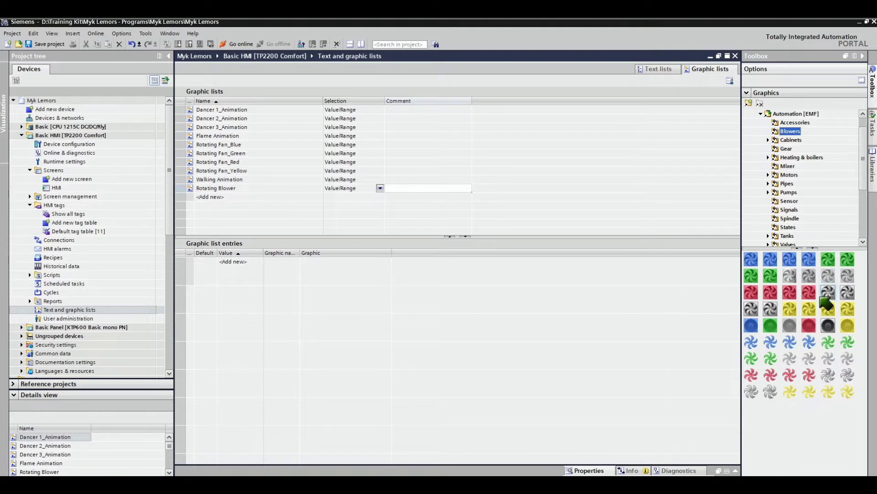
pyautogui.moveTo(828, 292); pyautogui.dragTo(357, 281)
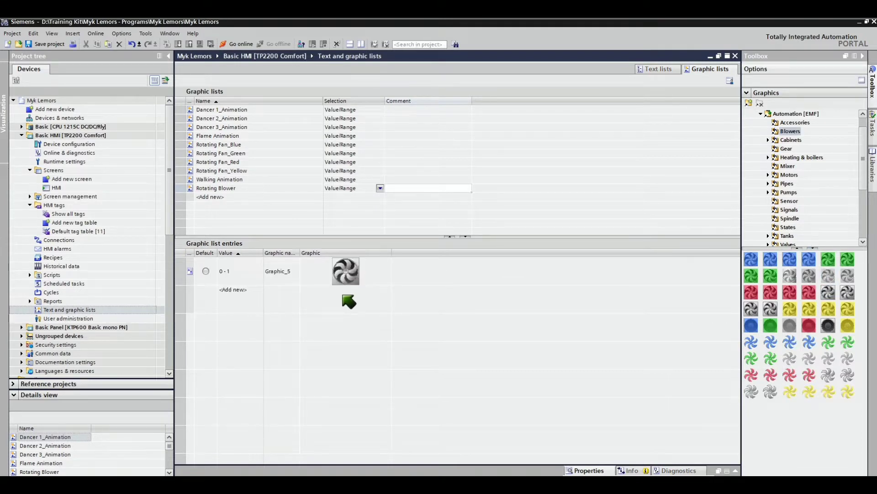
pyautogui.click(240, 273)
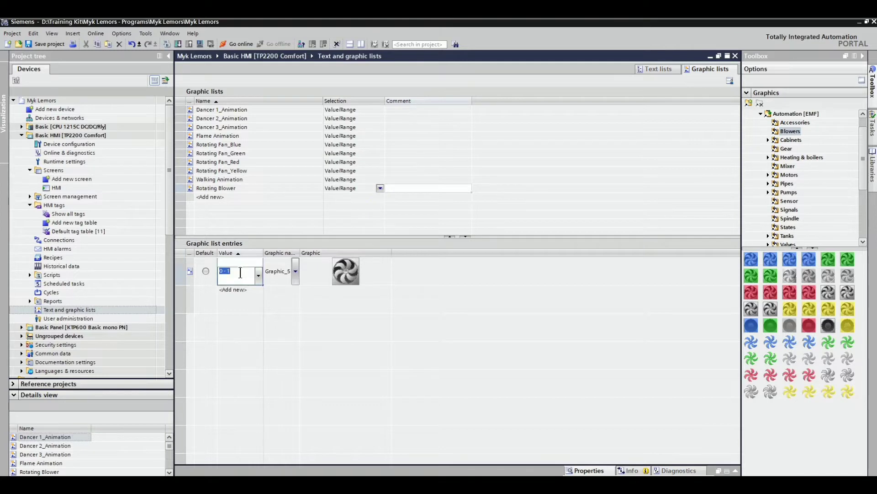
pyautogui.write('0')
# - Add the other three black-and-grey blower graphics to the list as entries for values 1, 2 and 3
pyautogui.moveTo(841, 298); pyautogui.dragTo(391, 313)
pyautogui.moveTo(757, 309); pyautogui.dragTo(350, 337)
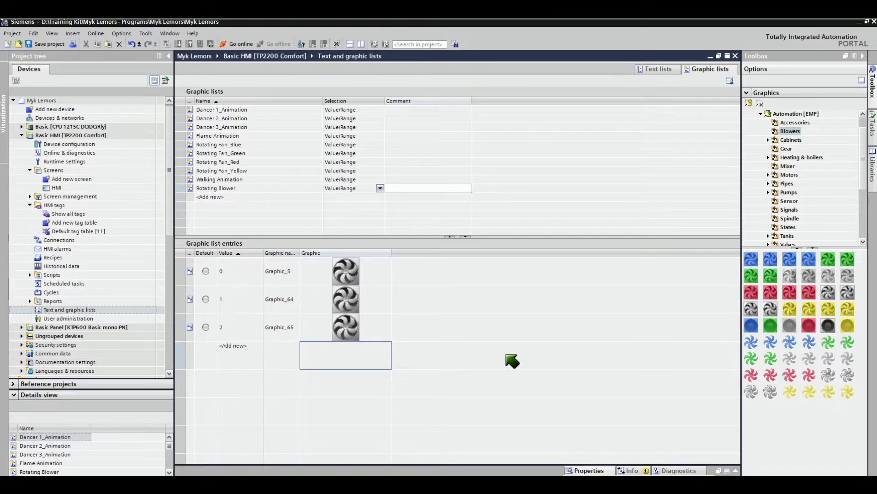
pyautogui.moveTo(773, 309); pyautogui.dragTo(375, 365)
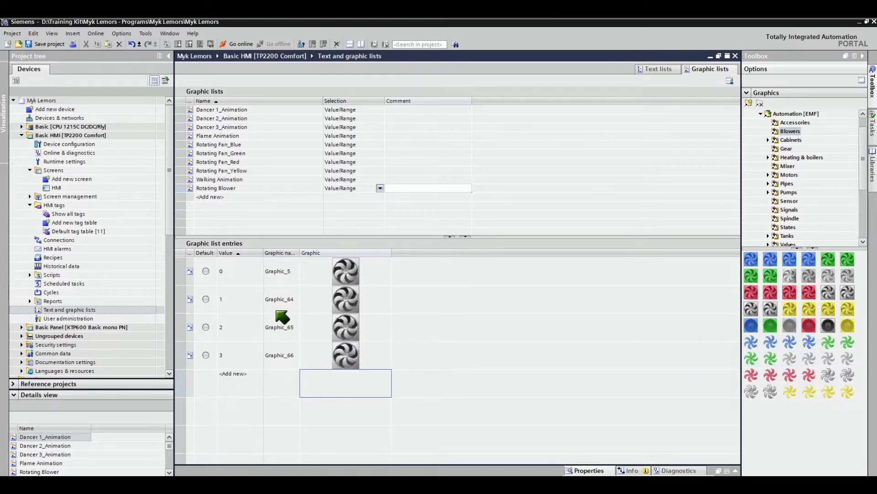
pyautogui.click(235, 280)
pyautogui.click(242, 353)
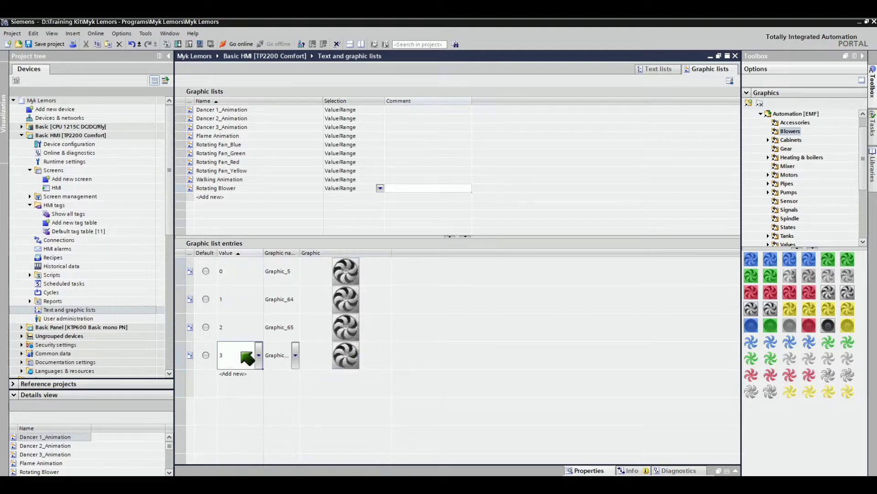
# - Copy the Rotating Blower graphic list
pyautogui.click(179, 188)
pyautogui.rightClick(182, 189)
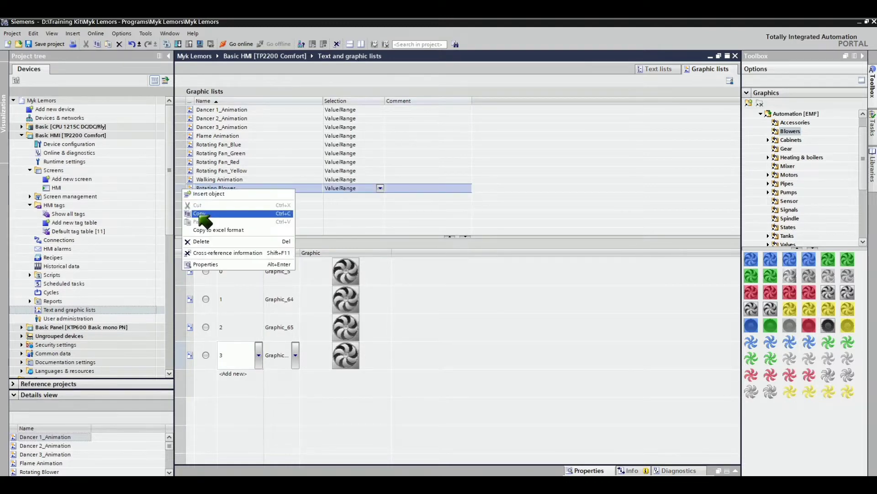
pyautogui.click(200, 215)
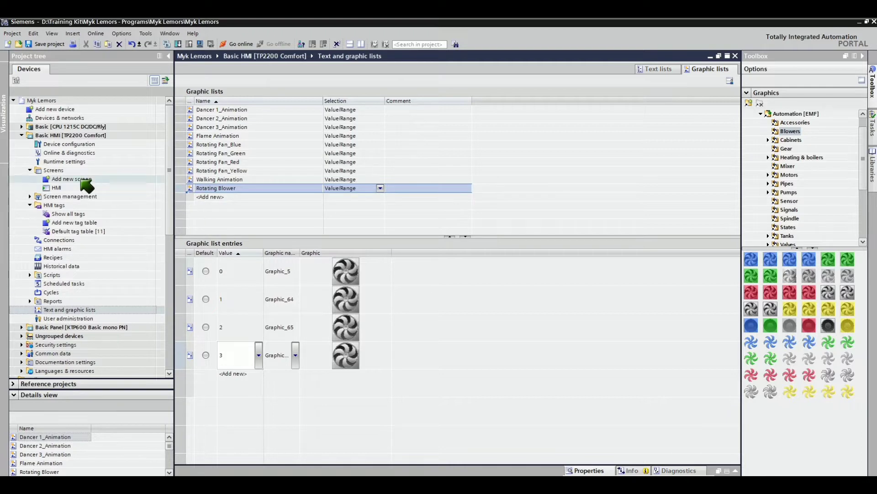
# - Add a new screen to the Basic HMI and name it Rotating BLower
pyautogui.click(63, 178)
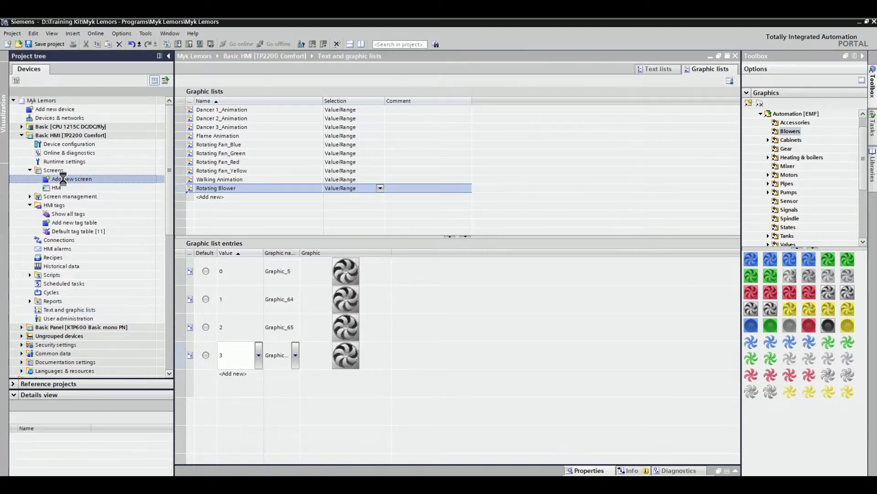
pyautogui.doubleClick(63, 178)
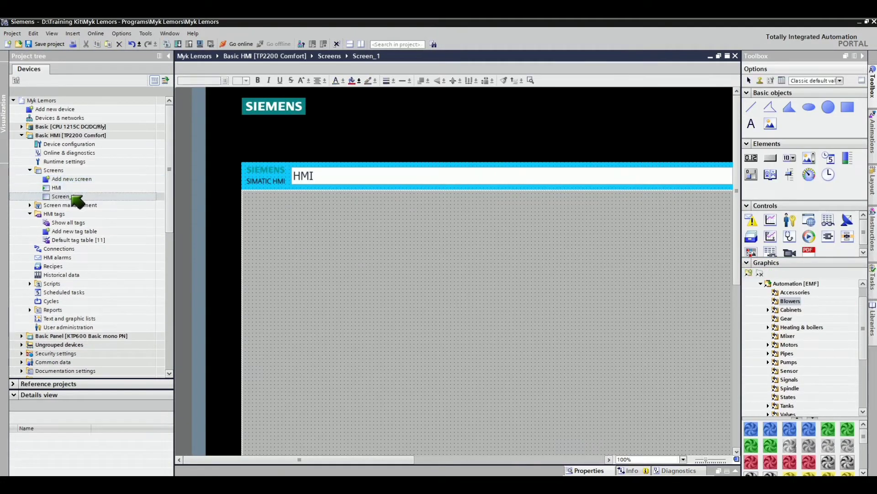
pyautogui.click(62, 196)
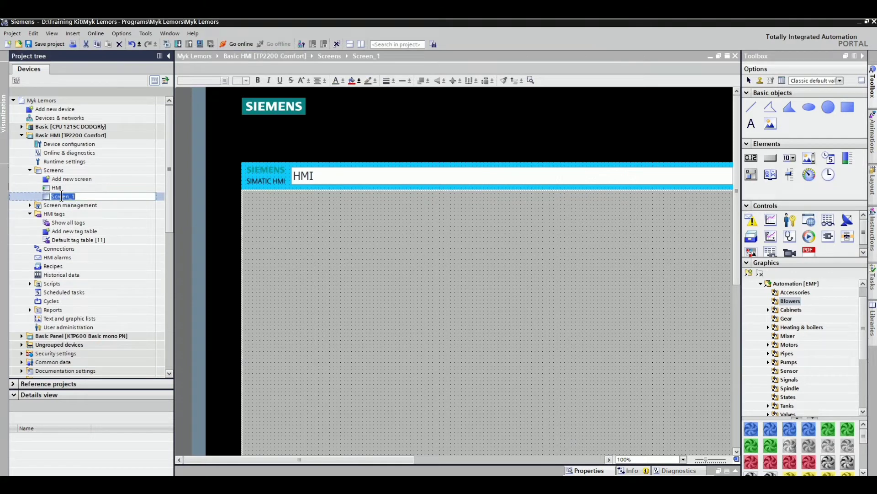
pyautogui.write('Rotating BLower')
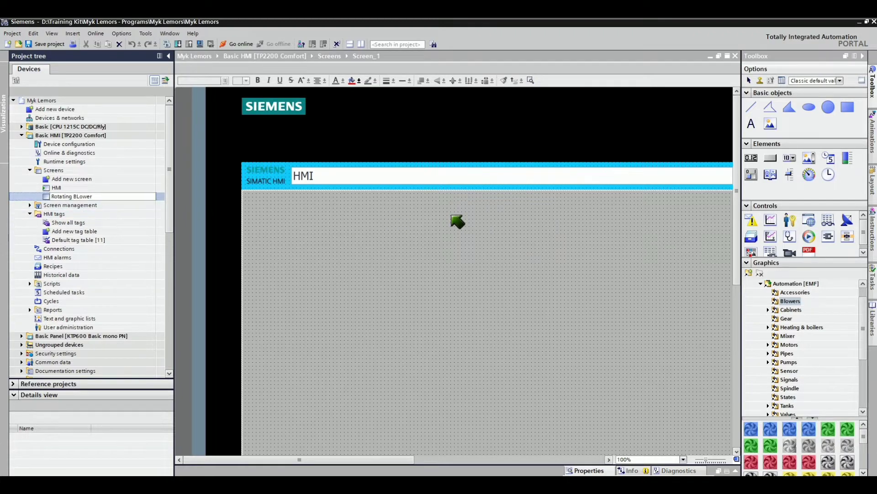
pyautogui.press('Return')
# - Paste the copied graphic list onto the new screen, then enlarge the blower graphic and place it near the middle
pyautogui.rightClick(530, 250)
pyautogui.click(550, 261)
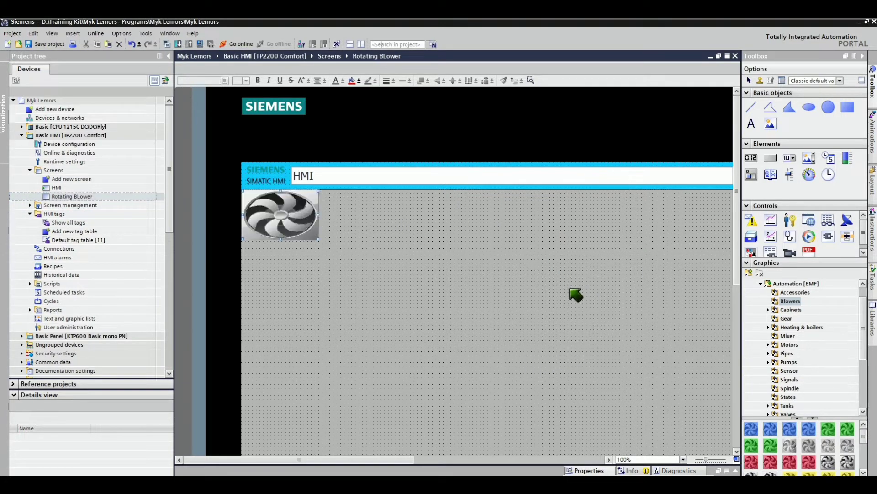
pyautogui.moveTo(327, 235); pyautogui.dragTo(625, 352)
pyautogui.moveTo(393, 459); pyautogui.dragTo(460, 460)
pyautogui.moveTo(736, 188); pyautogui.dragTo(733, 242)
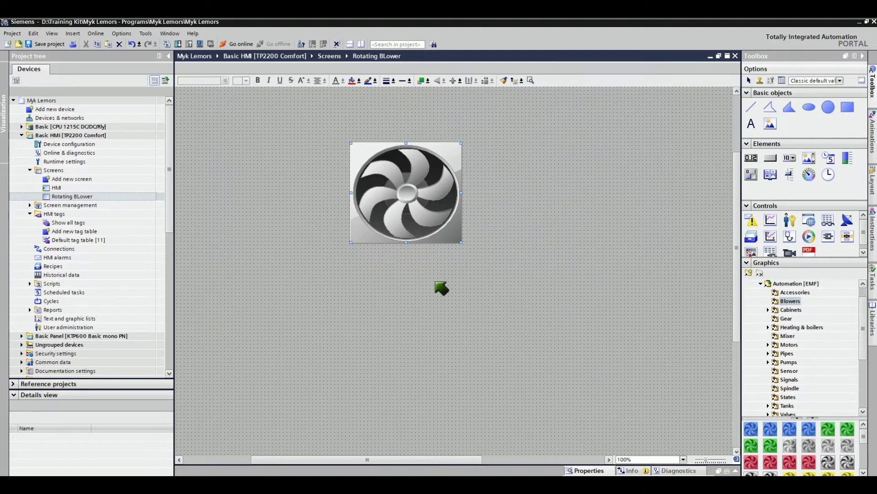
# - Add a new HMI tag table and name it Fan
pyautogui.click(73, 240)
pyautogui.doubleClick(77, 232)
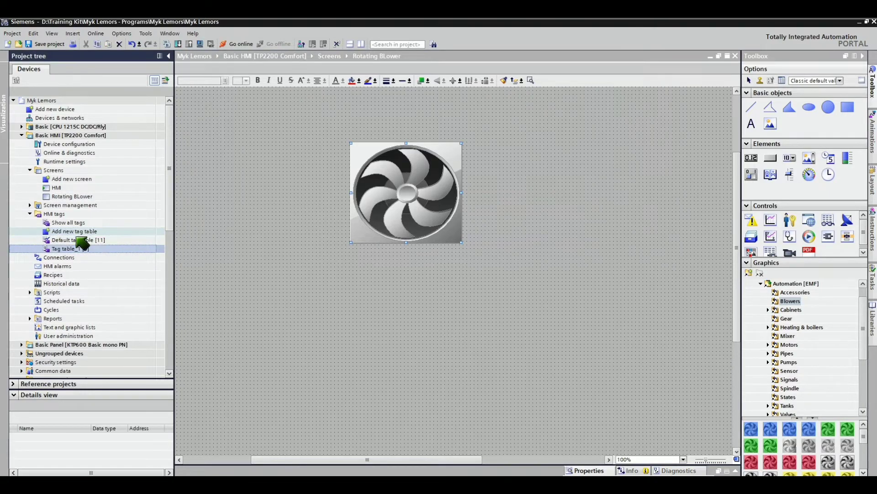
pyautogui.click(79, 250)
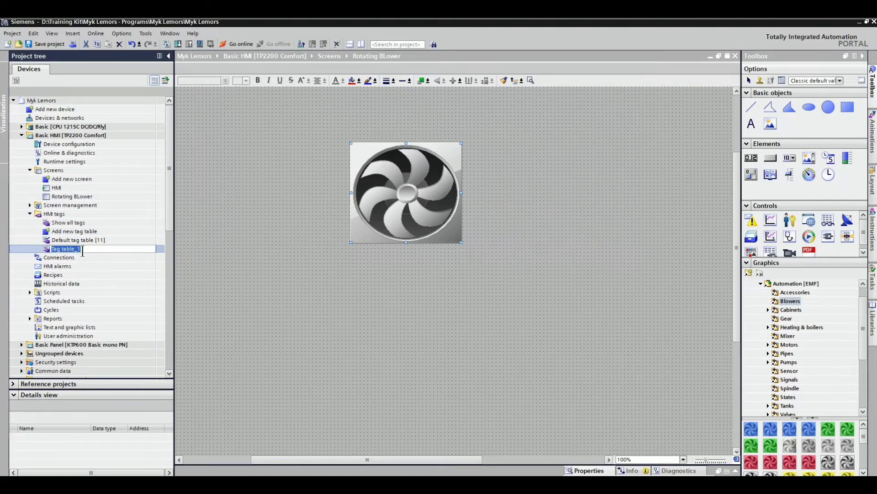
pyautogui.write('Fan')
pyautogui.press('Return')
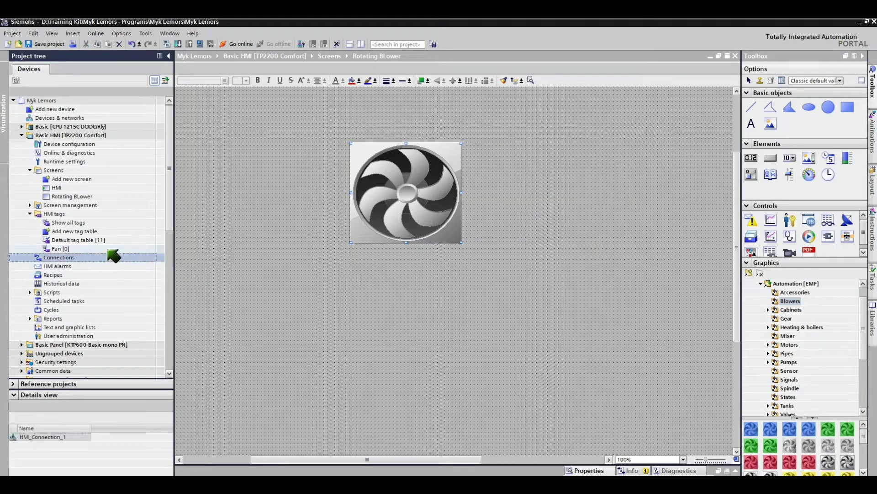
# - Create an internal tag named Blower1 with data type Int in the Fan tag table, then close the table
pyautogui.doubleClick(107, 248)
pyautogui.doubleClick(239, 110)
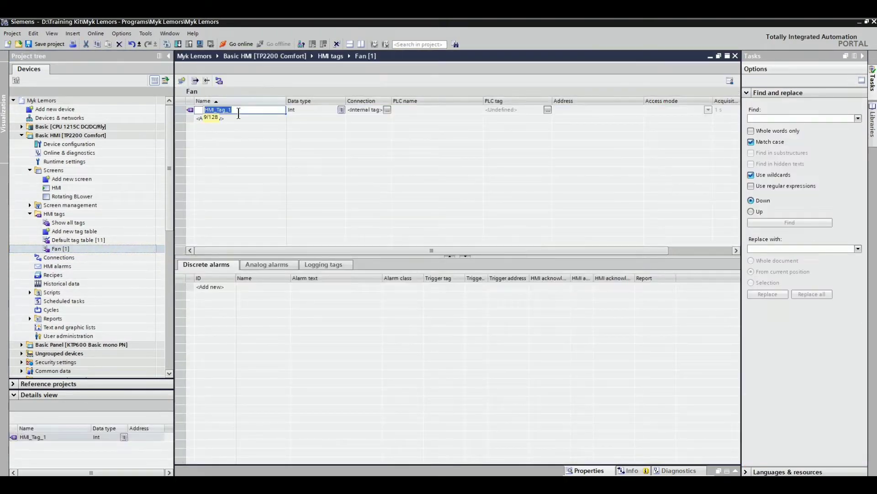
pyautogui.write('Blower1')
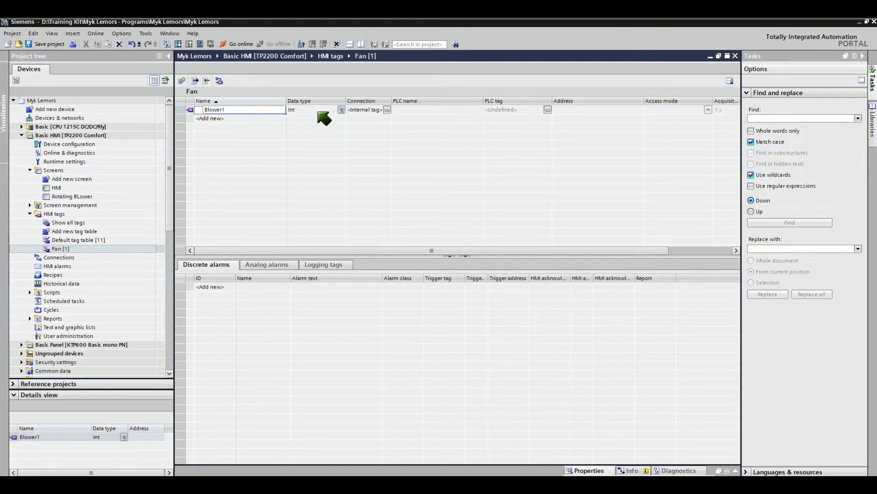
pyautogui.click(319, 112)
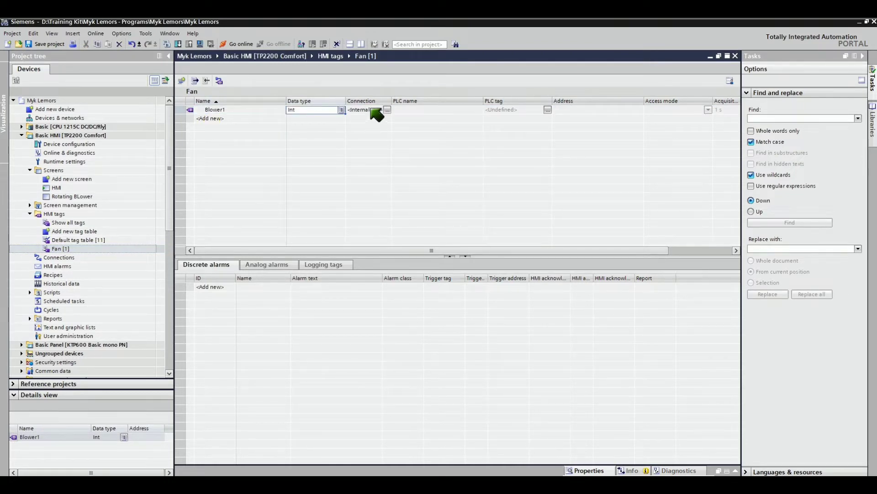
pyautogui.click(371, 113)
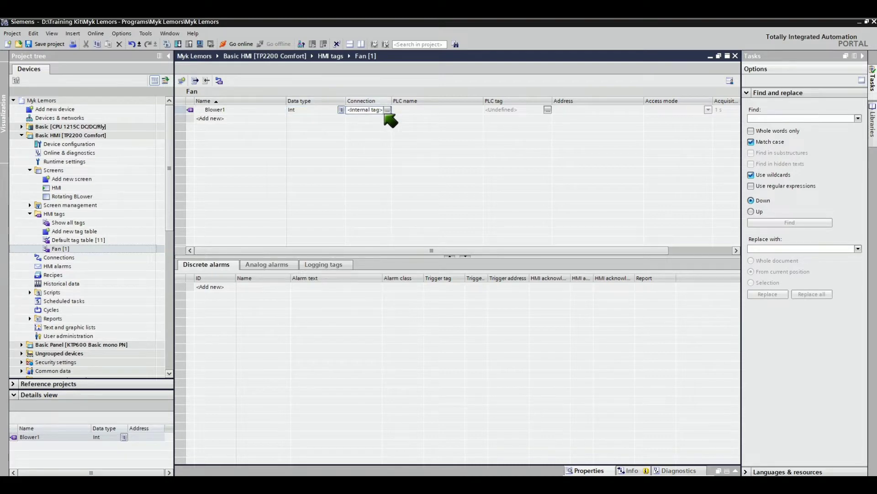
pyautogui.click(735, 55)
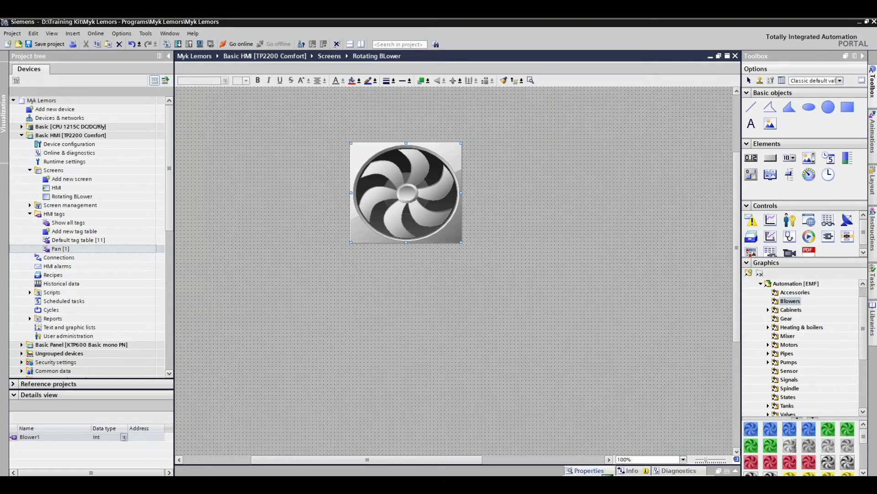
# - Set the mode of the blower's graphic I/O field to Output
pyautogui.click(594, 470)
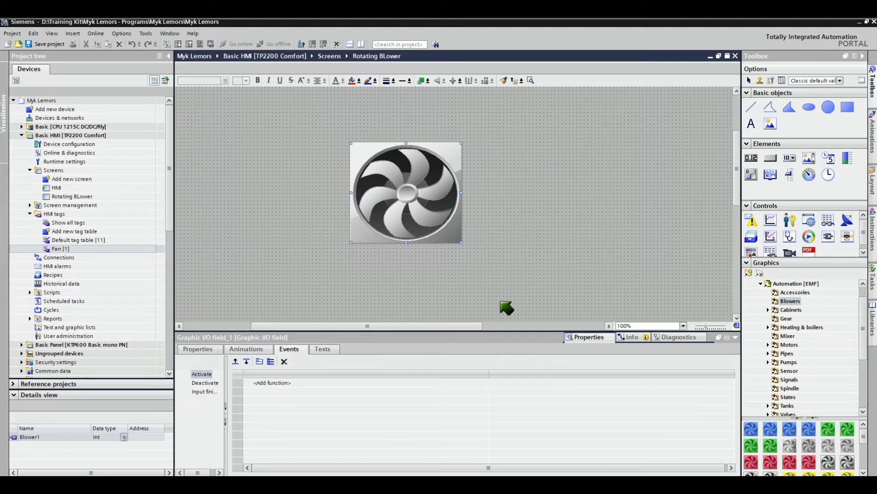
pyautogui.click(208, 351)
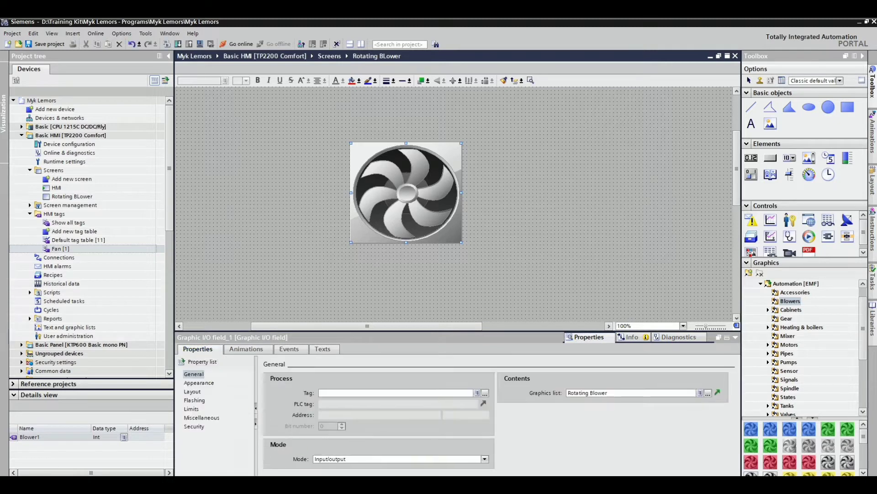
pyautogui.click(486, 458)
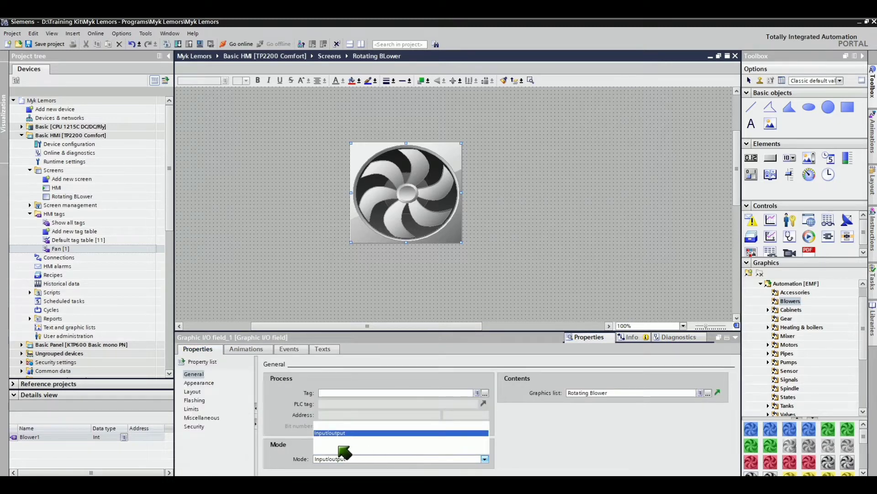
pyautogui.click(335, 441)
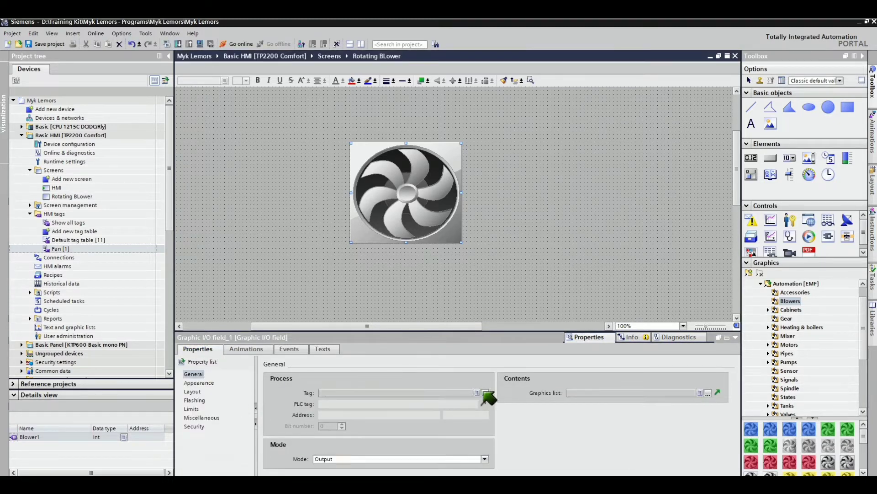
# - Add a new tag named Blower2 to the Fan tag table while choosing the blower graphic's process tag
pyautogui.click(485, 393)
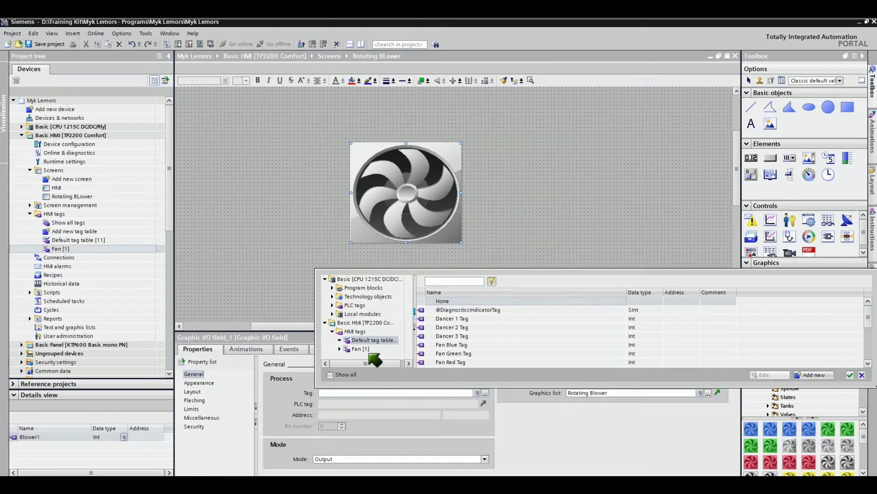
pyautogui.click(360, 349)
pyautogui.click(478, 311)
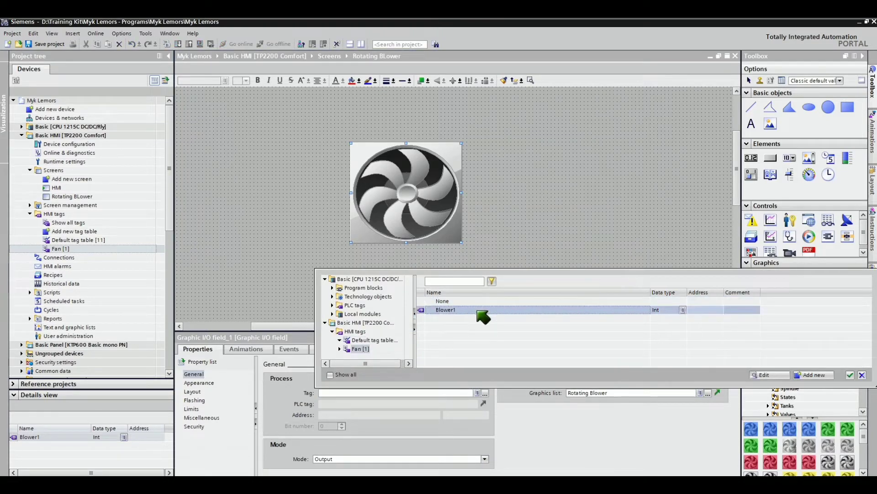
pyautogui.click(813, 377)
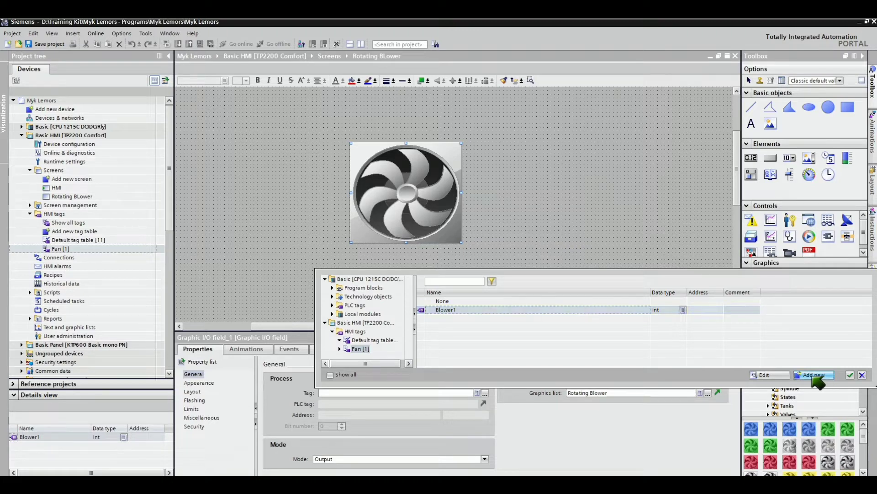
pyautogui.doubleClick(380, 237)
pyautogui.write('Blower2')
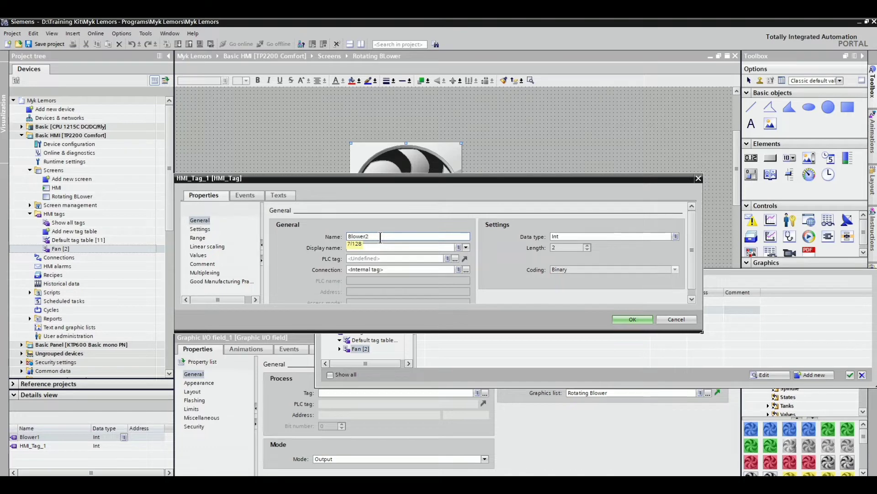
pyautogui.click(633, 320)
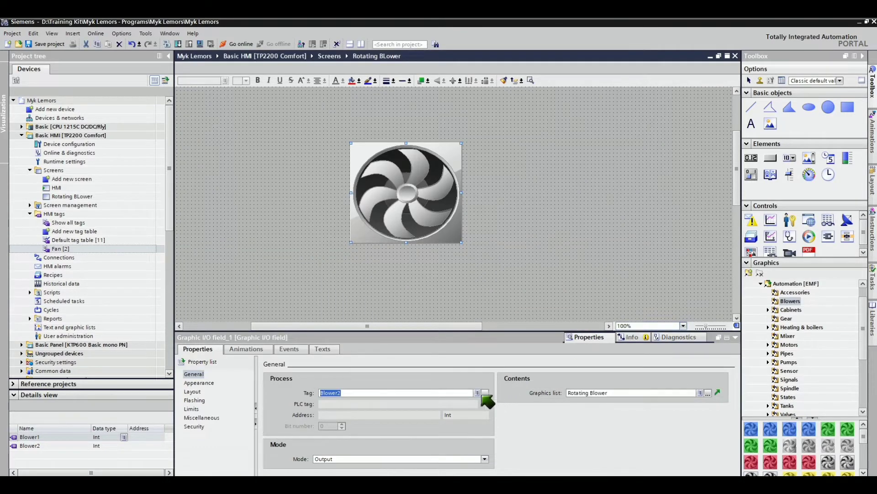
# - Assign the Blower1 tag from the Fan tag table as the blower graphic's process tag
pyautogui.click(485, 393)
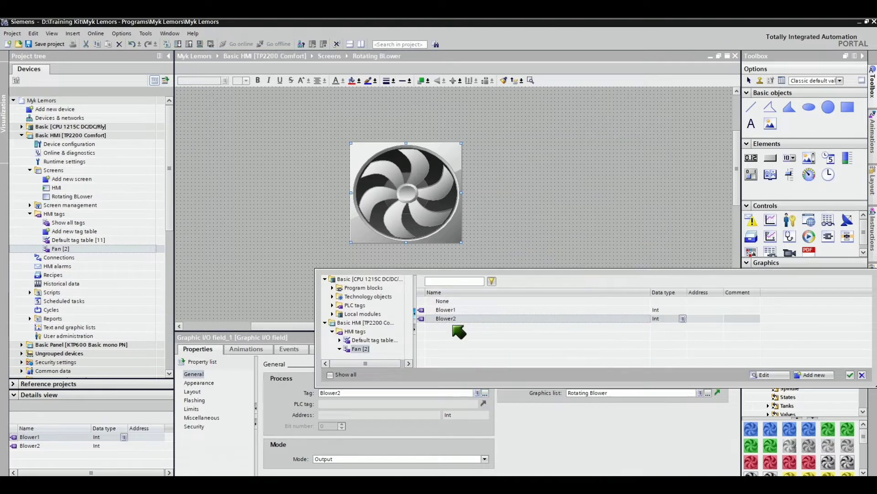
pyautogui.click(450, 311)
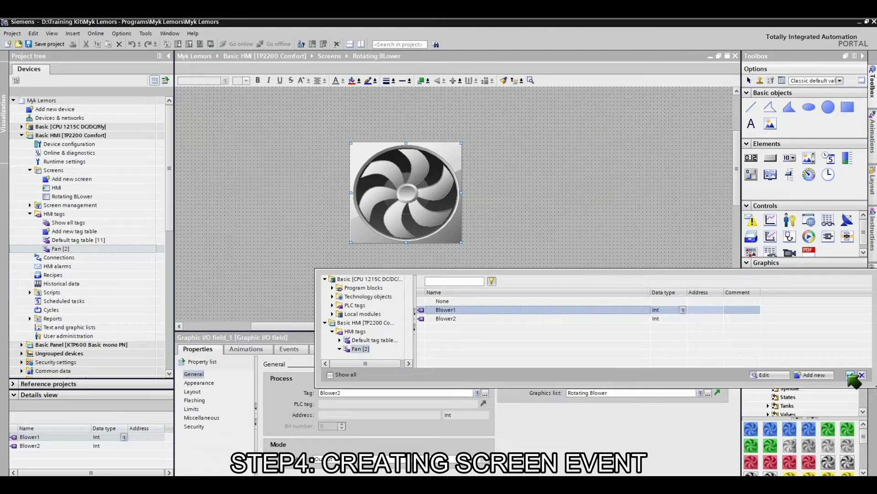
pyautogui.click(850, 375)
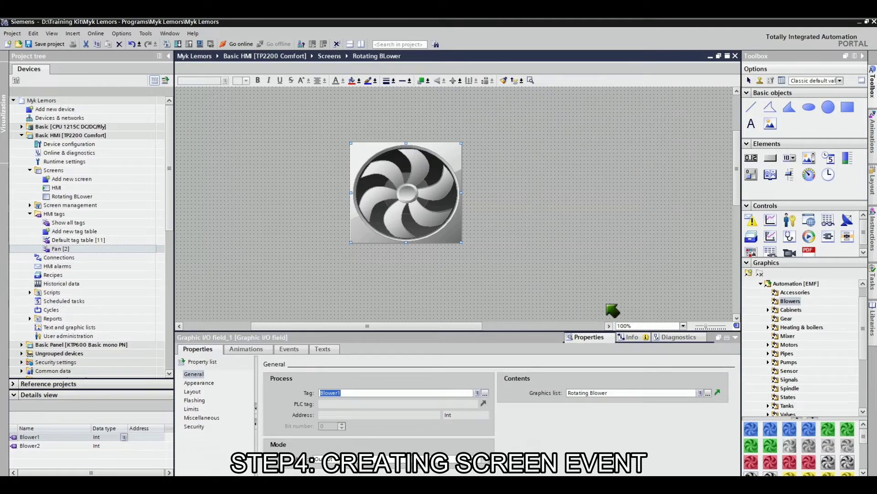
# - Add the SimulateTag function to the Loaded event of the Rotating BLower screen
pyautogui.click(515, 249)
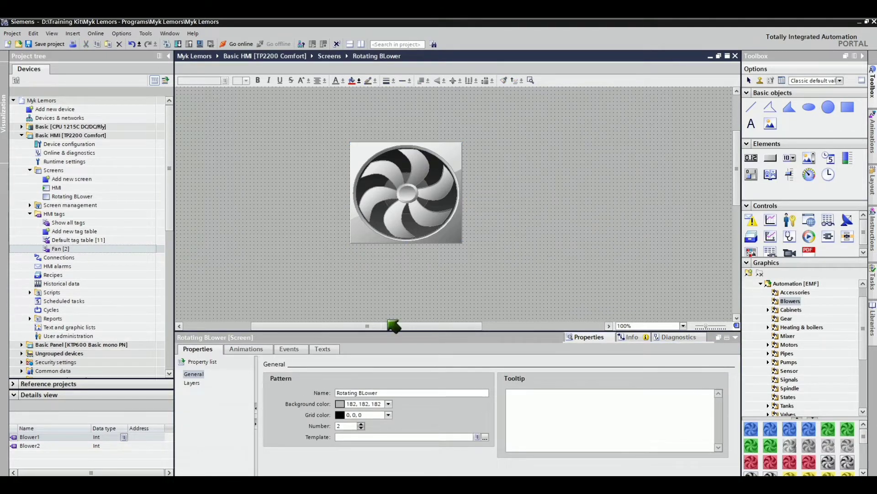
pyautogui.click(289, 349)
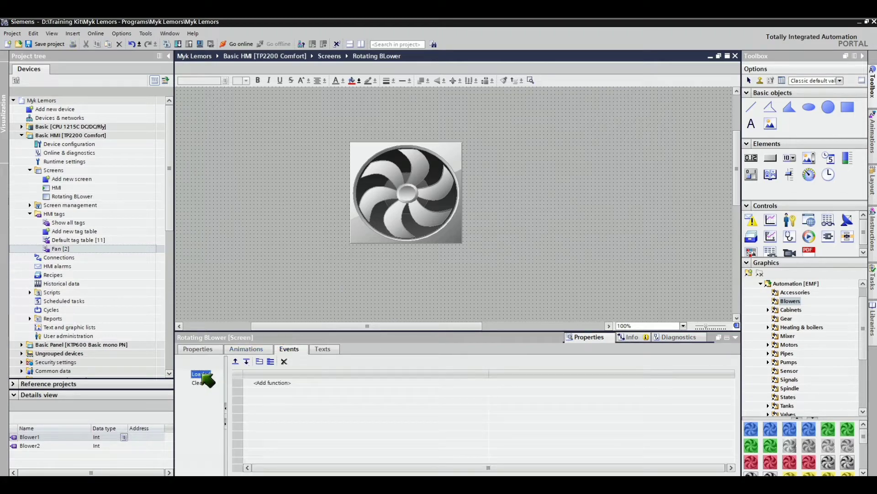
pyautogui.click(277, 383)
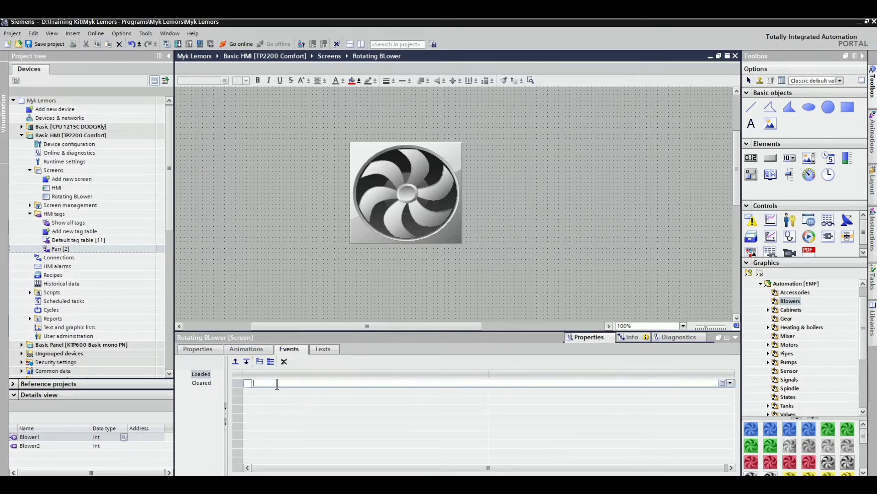
pyautogui.write('simula')
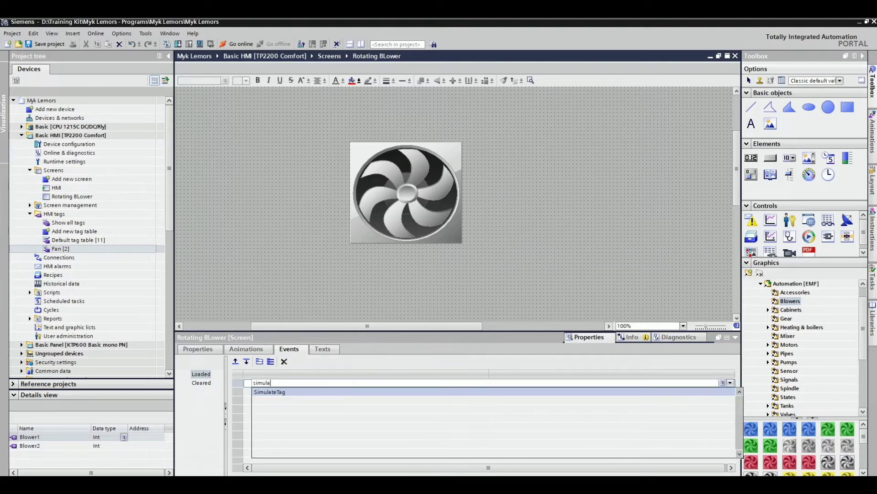
pyautogui.click(270, 391)
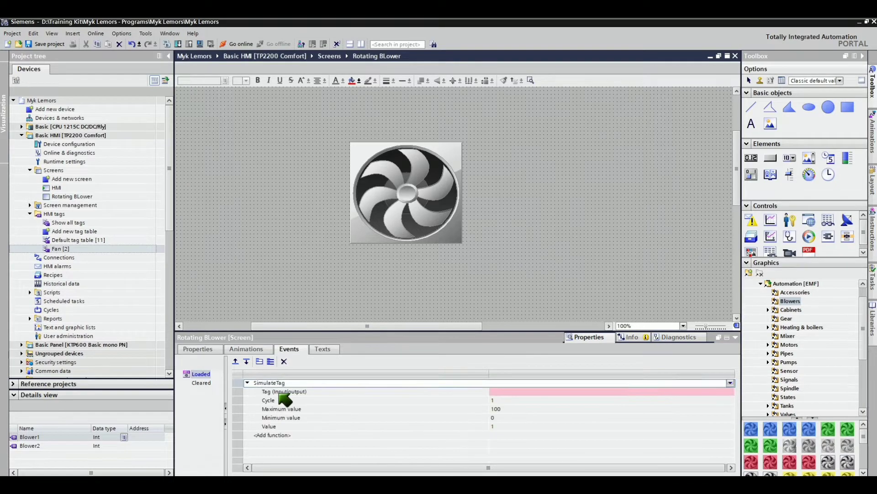
# - Assign Blower1 from the Fan tag table as the tag of the SimulateTag function
pyautogui.click(729, 391)
pyautogui.click(731, 391)
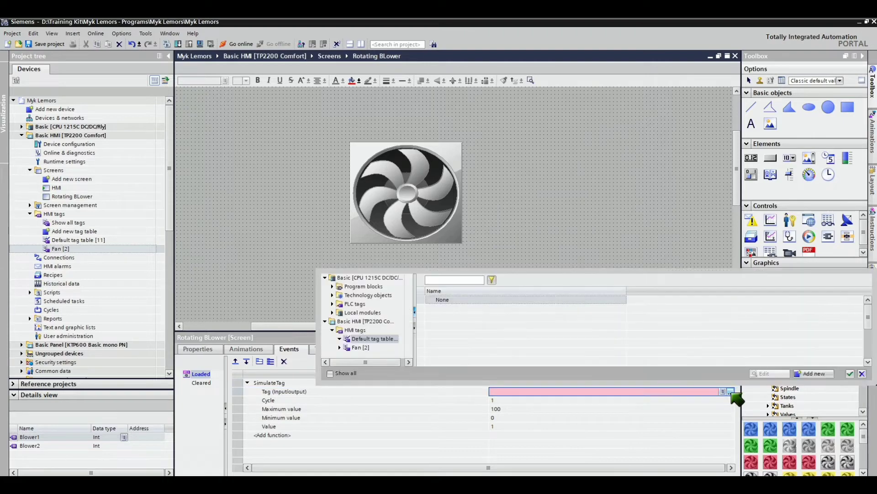
pyautogui.click(379, 347)
pyautogui.click(475, 308)
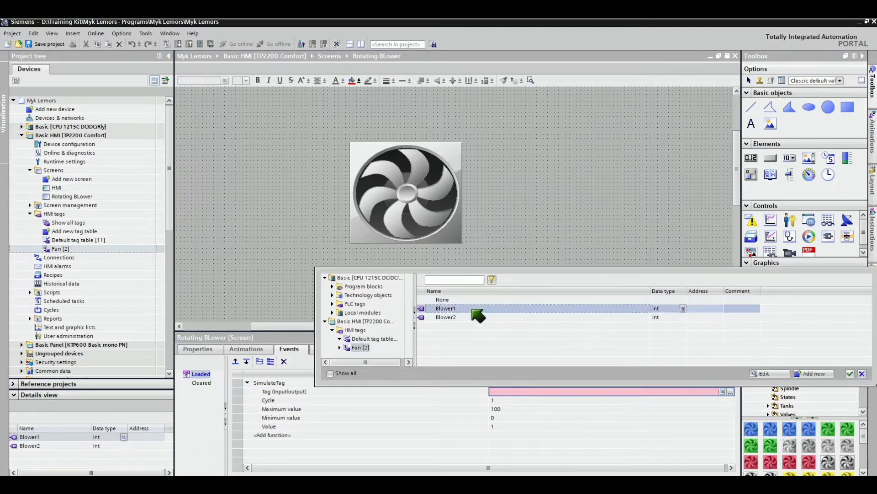
pyautogui.click(850, 373)
# - Review the entries of the Rotating Blower graphic list and set the maximum value of SimulateTag to 3
pyautogui.click(392, 401)
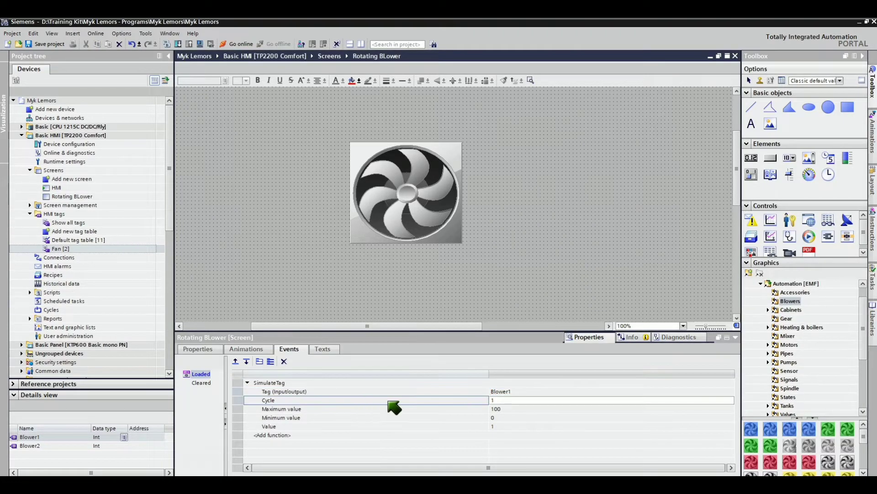
pyautogui.click(496, 401)
pyautogui.click(495, 417)
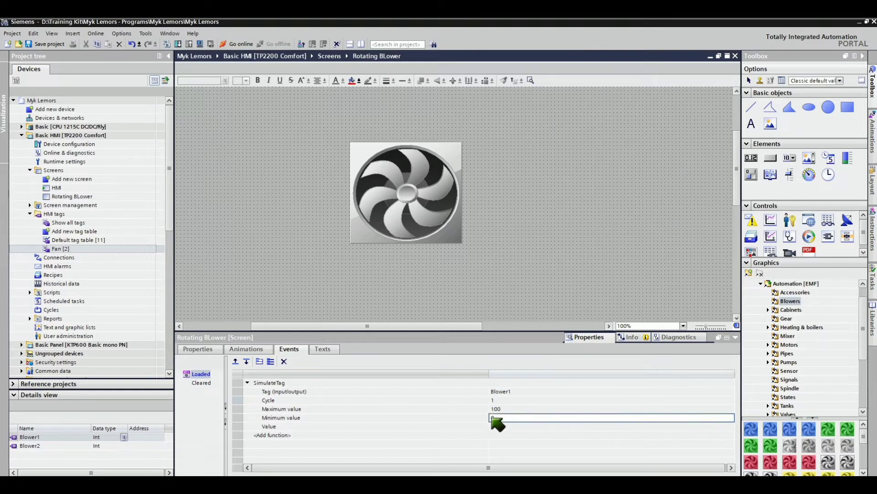
pyautogui.click(216, 480)
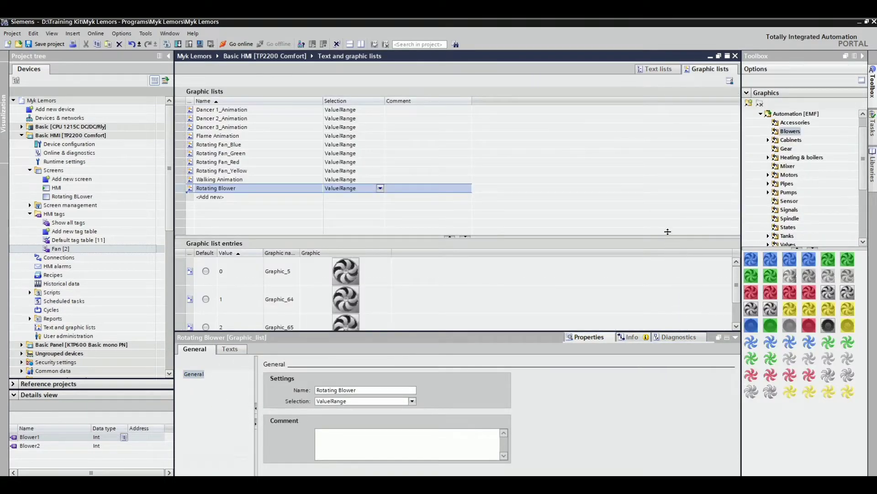
pyautogui.moveTo(667, 231); pyautogui.dragTo(676, 202)
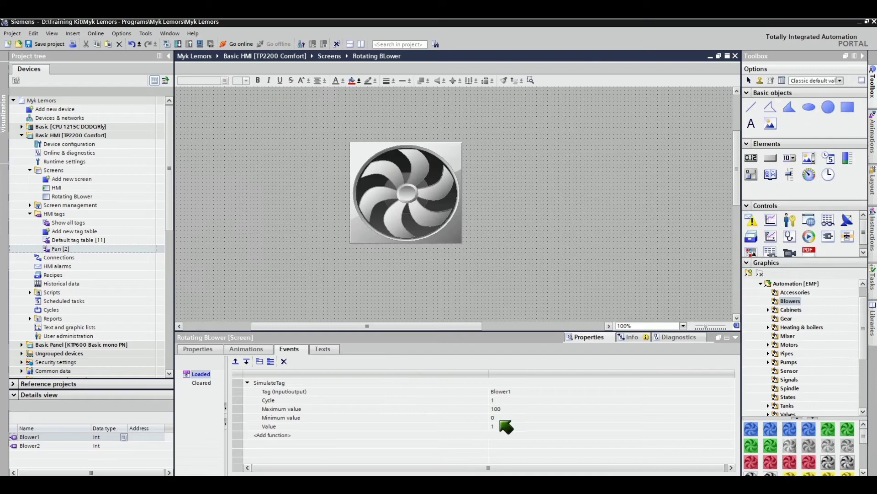
pyautogui.click(505, 417)
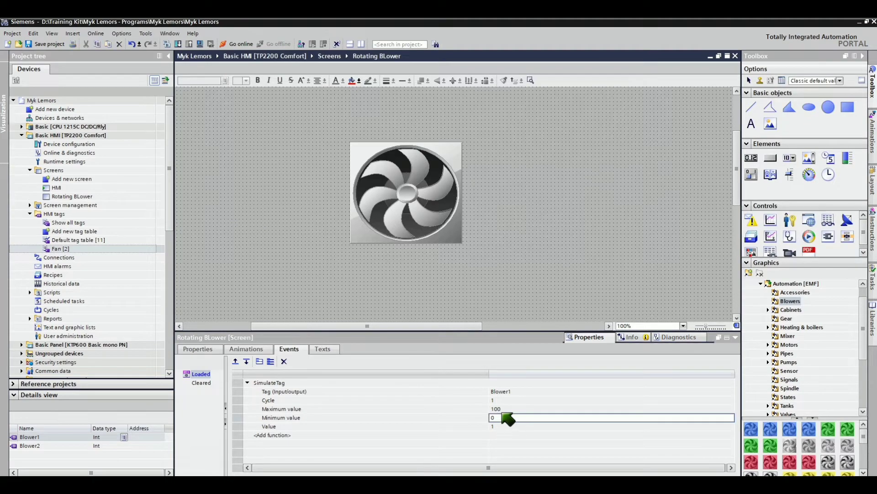
pyautogui.press('Up')
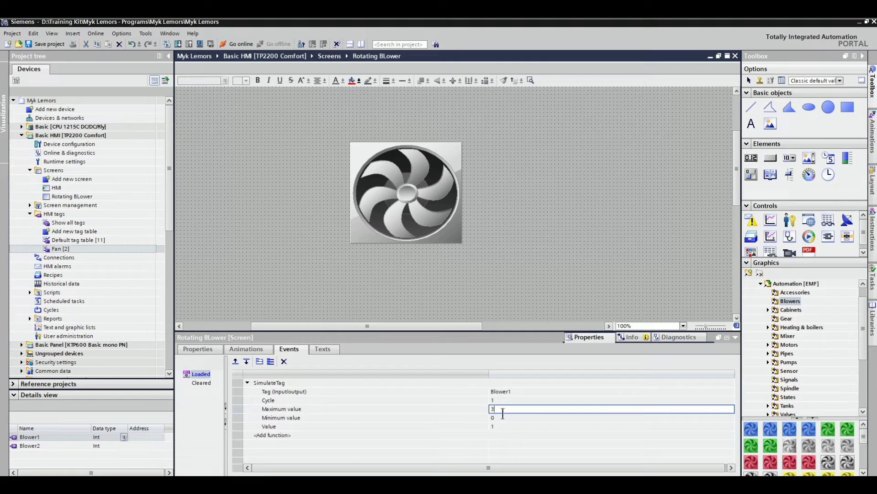
pyautogui.click(503, 427)
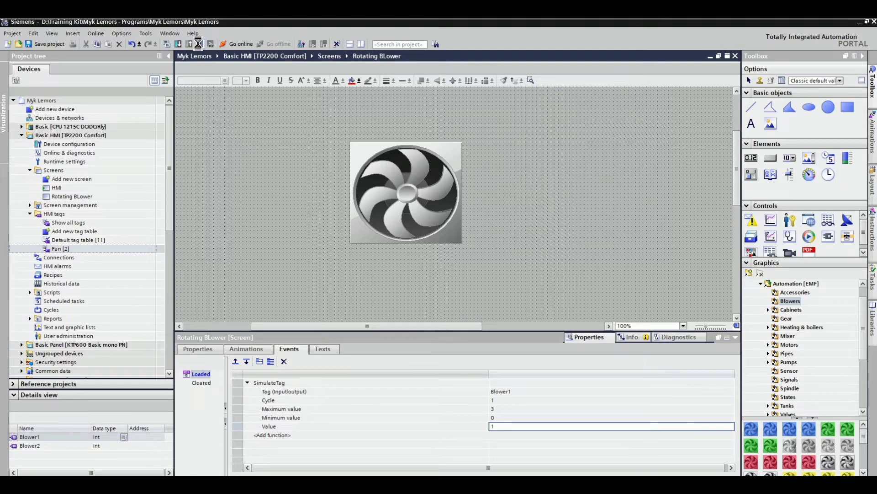
# - Run the HMI simulation to watch the blower's rotation, and close the runtime window
pyautogui.click(199, 44)
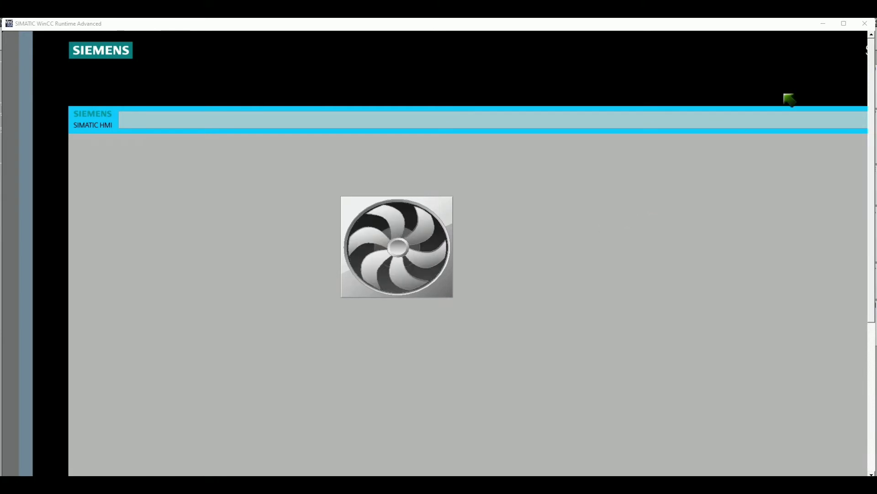
pyautogui.click(865, 23)
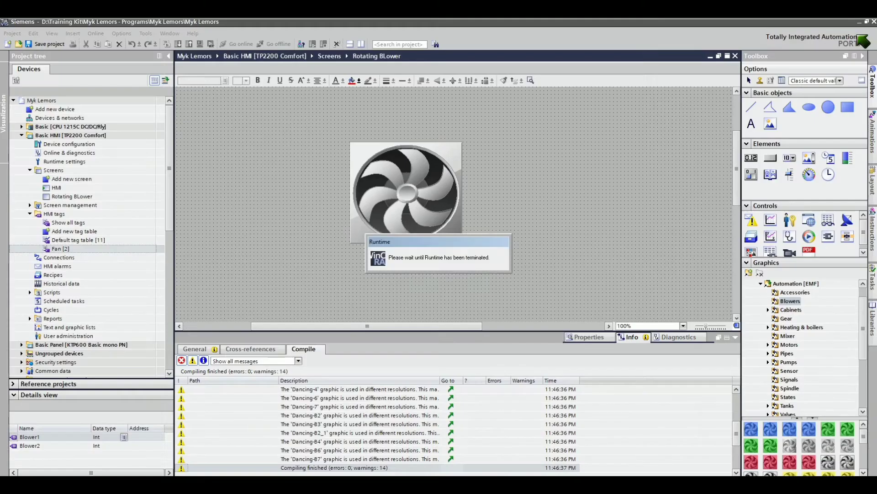
# - Copy the SimulateTag function in the screen's Loaded event and delete it from the event
pyautogui.click(586, 338)
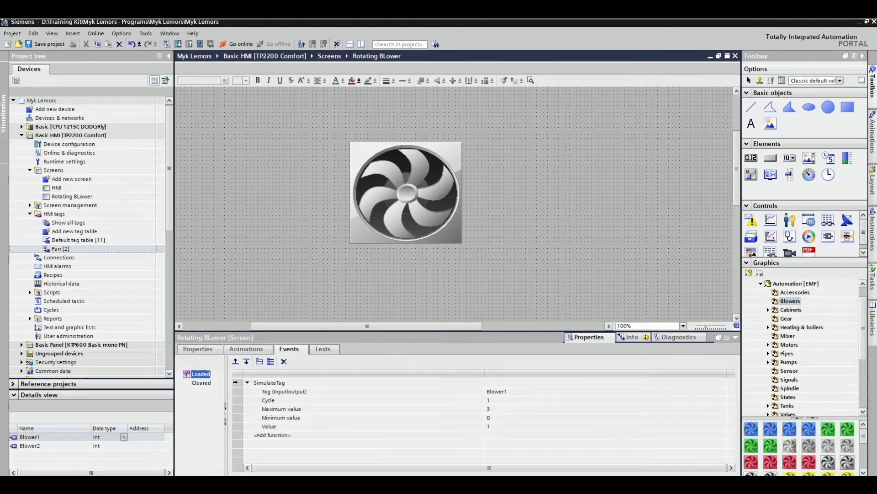
pyautogui.rightClick(237, 382)
pyautogui.click(247, 388)
pyautogui.rightClick(238, 385)
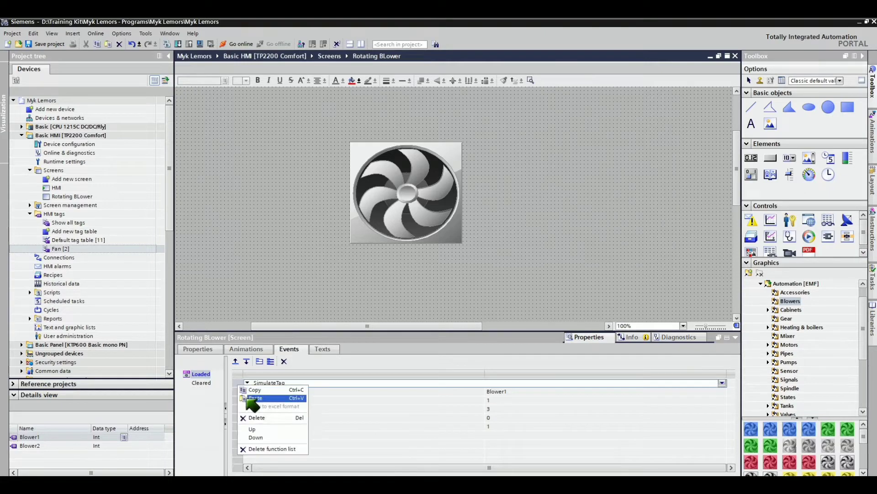
pyautogui.click(256, 418)
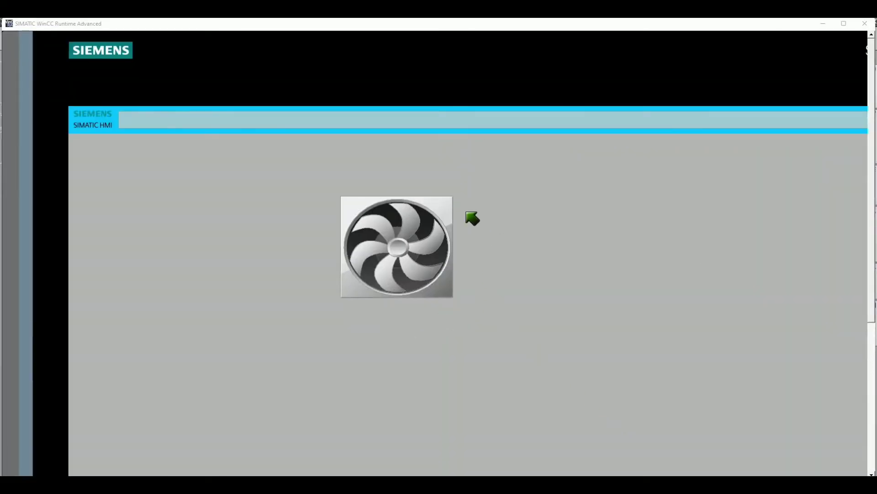
# - Close the runtime simulation and paste the copied SimulateTag function back into the screen's Loaded event
pyautogui.click(864, 23)
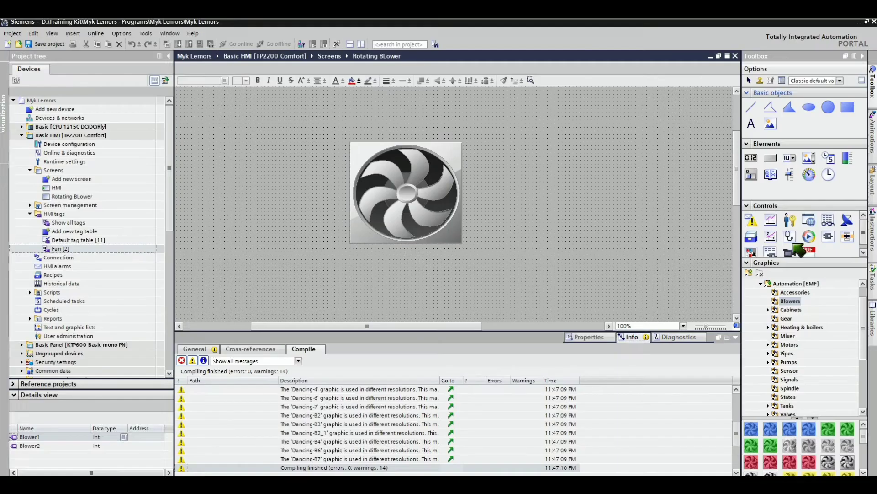
pyautogui.click(587, 336)
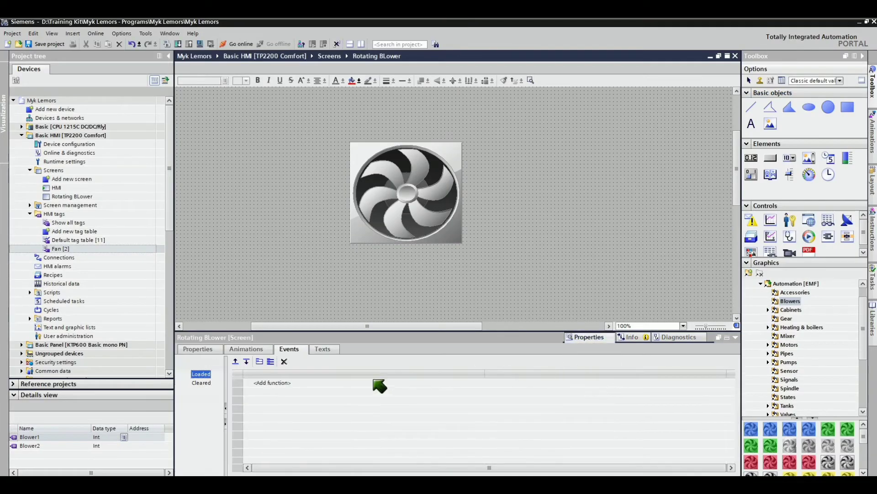
pyautogui.rightClick(242, 386)
pyautogui.click(257, 397)
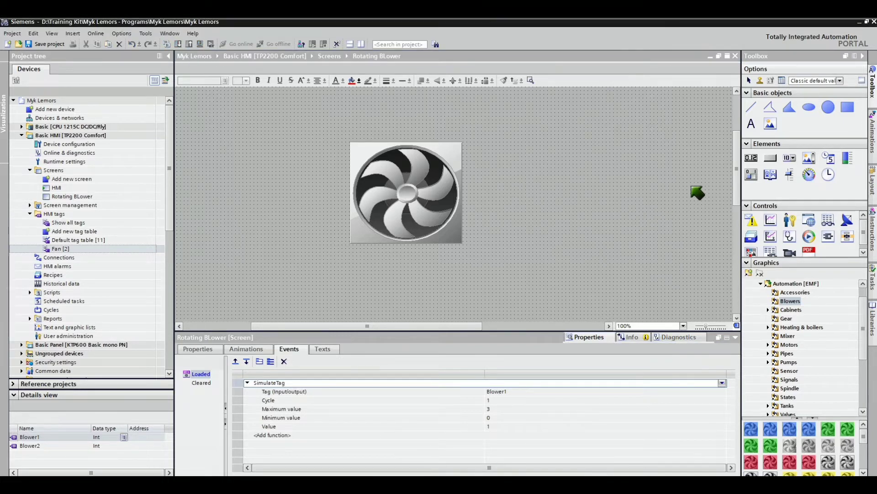
# - Place a text field reading Blower1 centred just below the blower graphic
pyautogui.moveTo(756, 131); pyautogui.dragTo(414, 277)
pyautogui.write('Blower1')
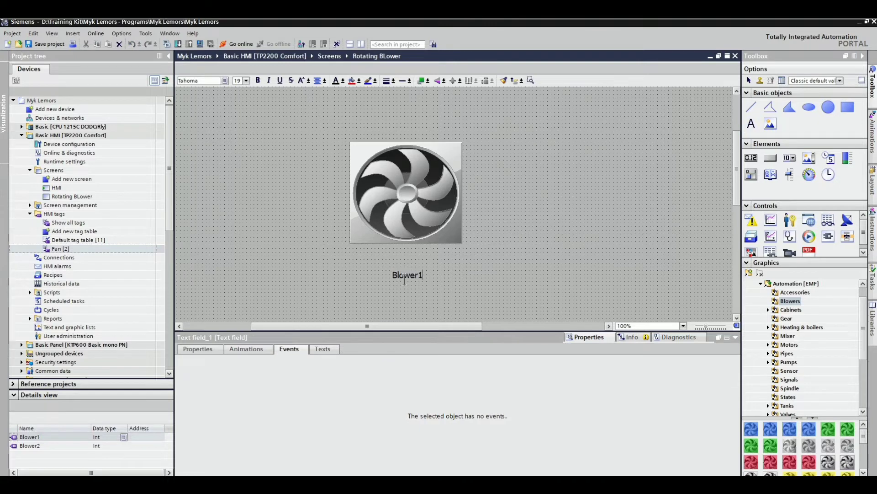
# - Duplicate the Blower1 text field, place the copy to its right at the same height, and change its text to Blower2
pyautogui.click(570, 280)
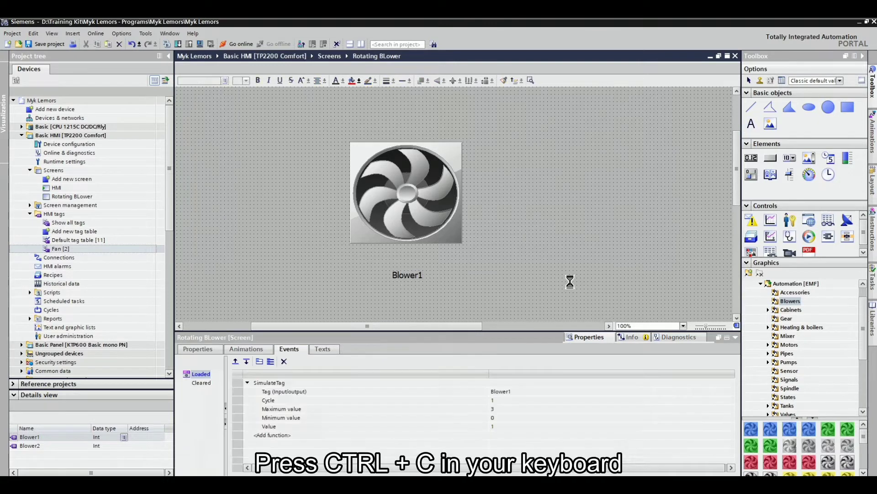
pyautogui.click(414, 277)
pyautogui.hotkey('ctrl', 'c')
pyautogui.hotkey('ctrl', 'v')
pyautogui.moveTo(423, 282); pyautogui.dragTo(655, 278)
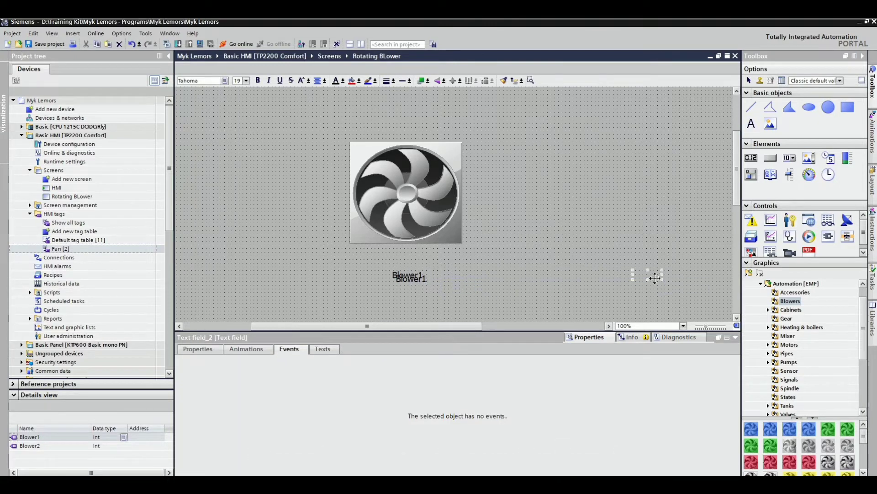
pyautogui.doubleClick(656, 275)
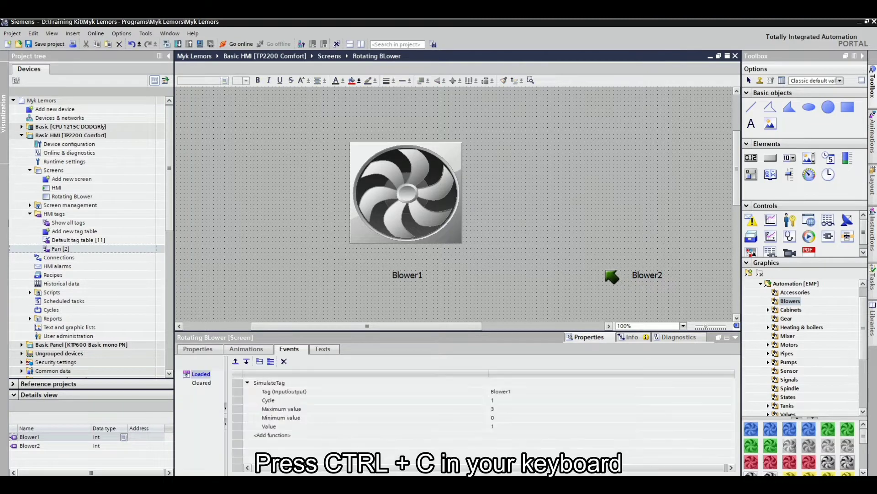
# - Duplicate the blower graphic and place the copy above the Blower2 label, level with the first blower
pyautogui.click(428, 233)
pyautogui.hotkey('ctrl', 'c')
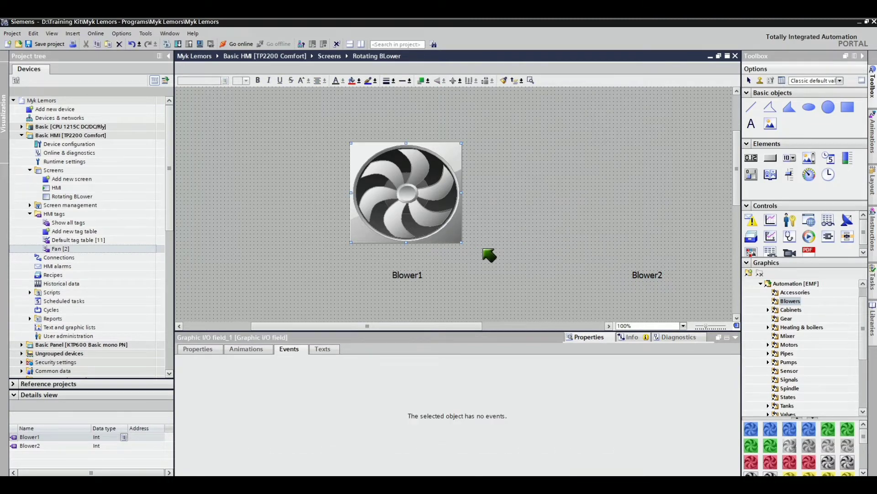
pyautogui.hotkey('ctrl', 'v')
pyautogui.moveTo(457, 236); pyautogui.dragTo(669, 237)
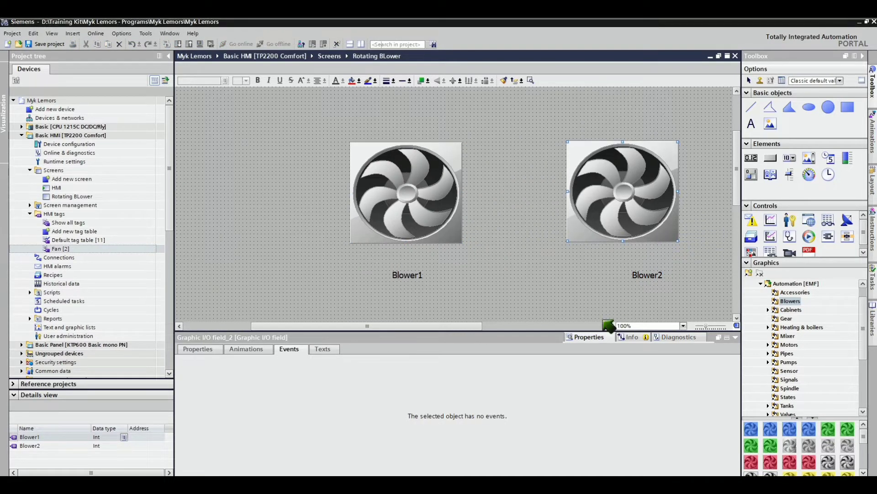
# - Assign the HMI tag Blower2 to the copied blower's graphic I/O field
pyautogui.click(197, 350)
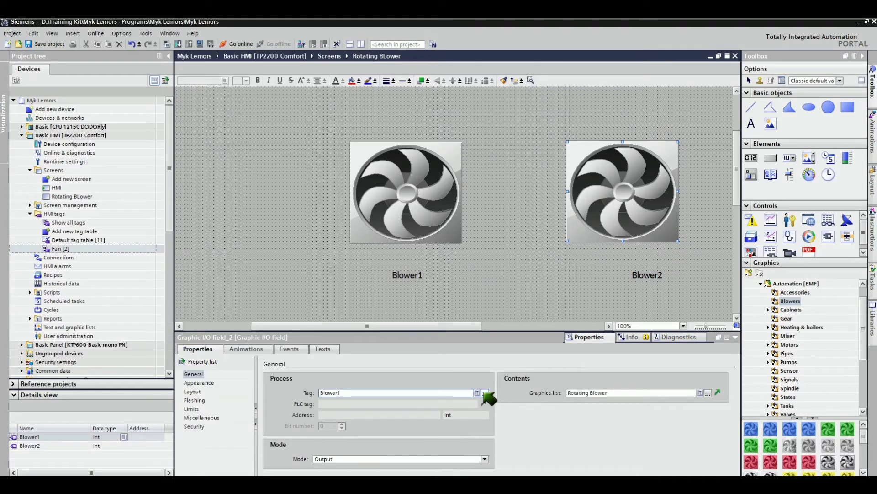
pyautogui.click(486, 392)
pyautogui.click(462, 320)
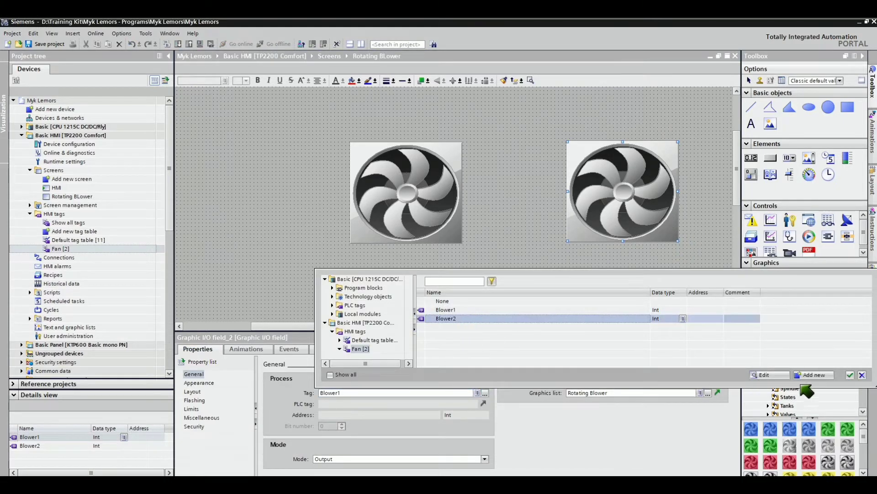
pyautogui.click(850, 375)
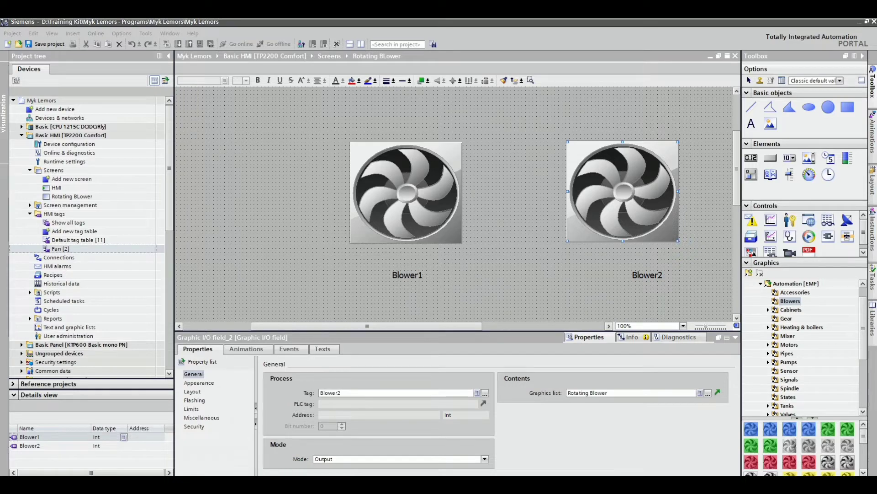
pyautogui.click(718, 392)
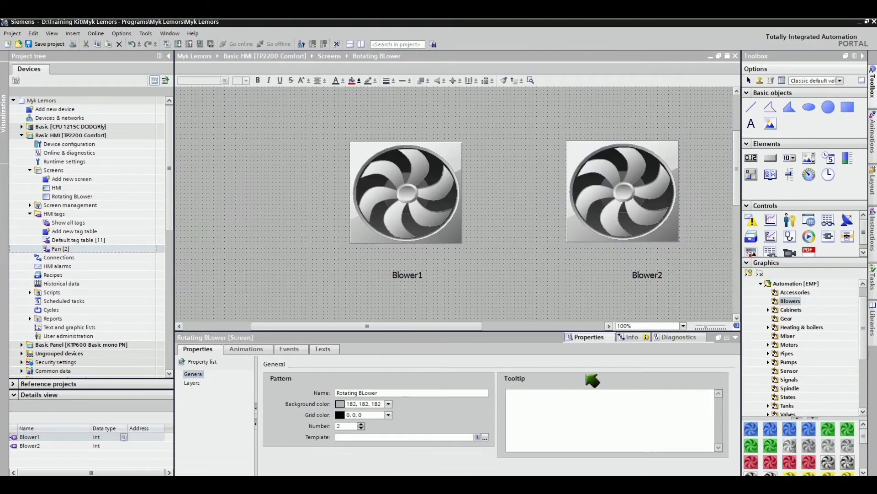
# - Duplicate the SimulateTag function within the screen's Loaded event by copying it and pasting it as a second function
pyautogui.click(293, 350)
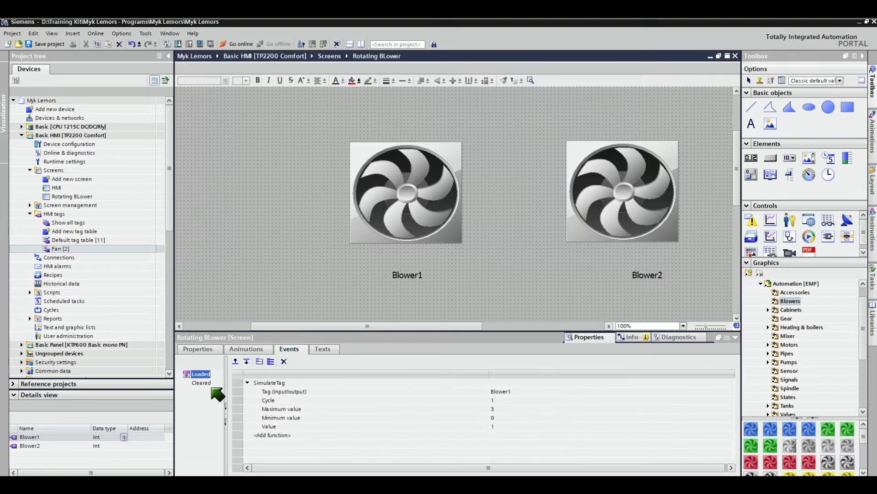
pyautogui.rightClick(236, 383)
pyautogui.click(251, 396)
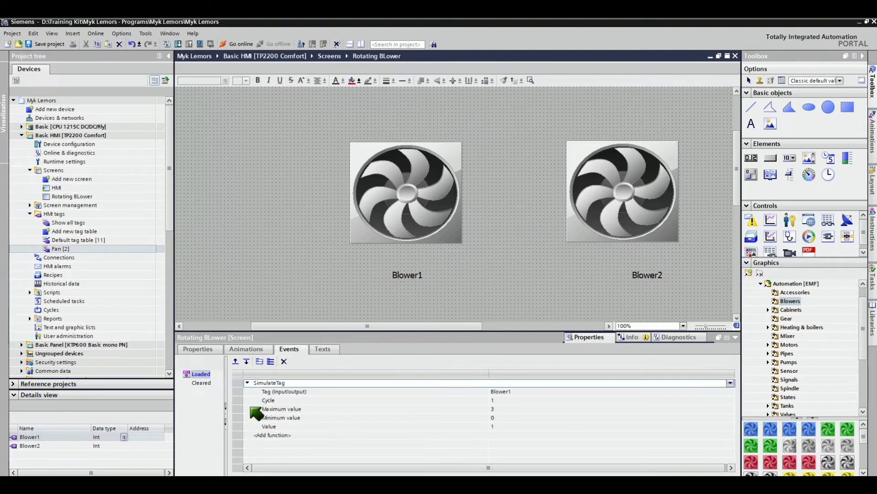
pyautogui.rightClick(237, 435)
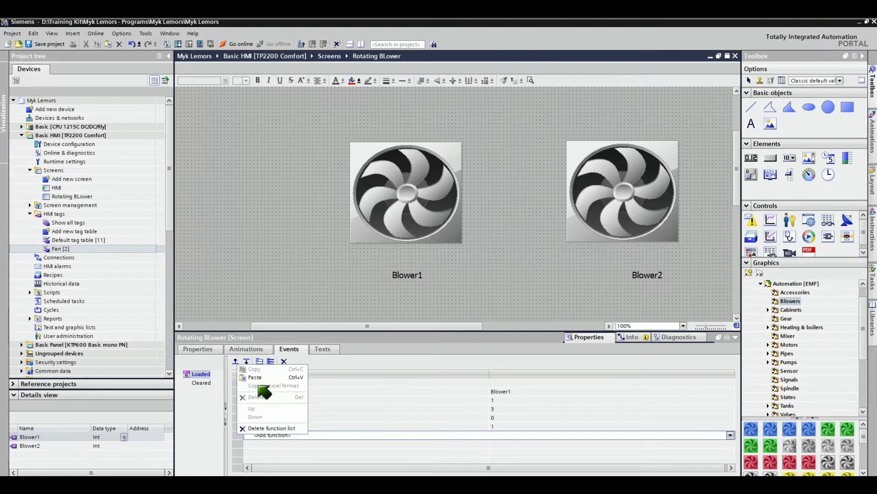
pyautogui.click(261, 379)
# - Set the tag of the second SimulateTag function to Blower2 and check its remaining parameters
pyautogui.click(688, 444)
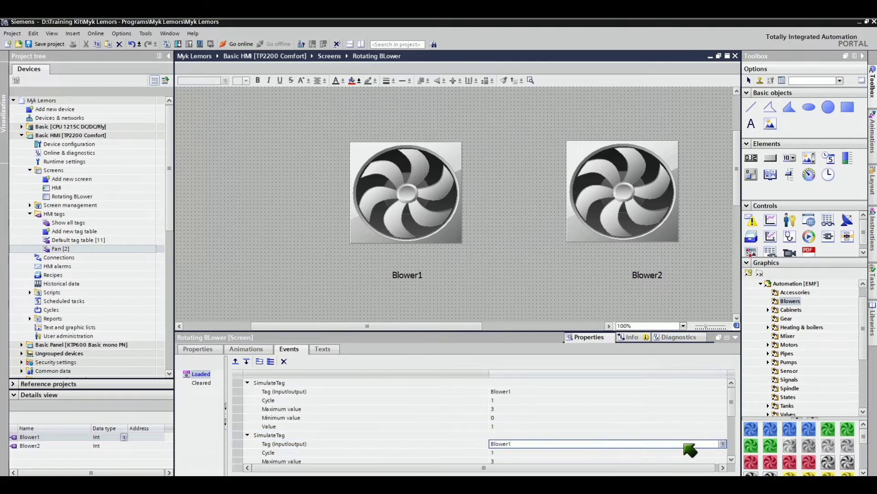
pyautogui.click(723, 445)
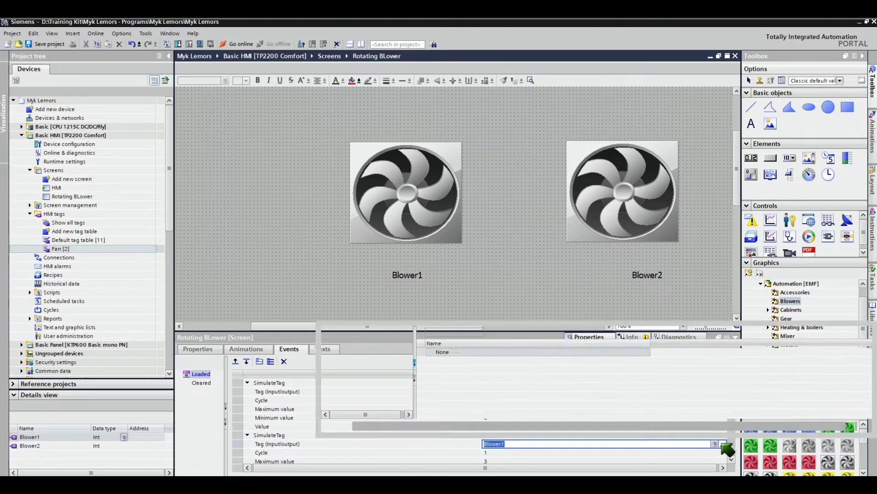
pyautogui.click(498, 370)
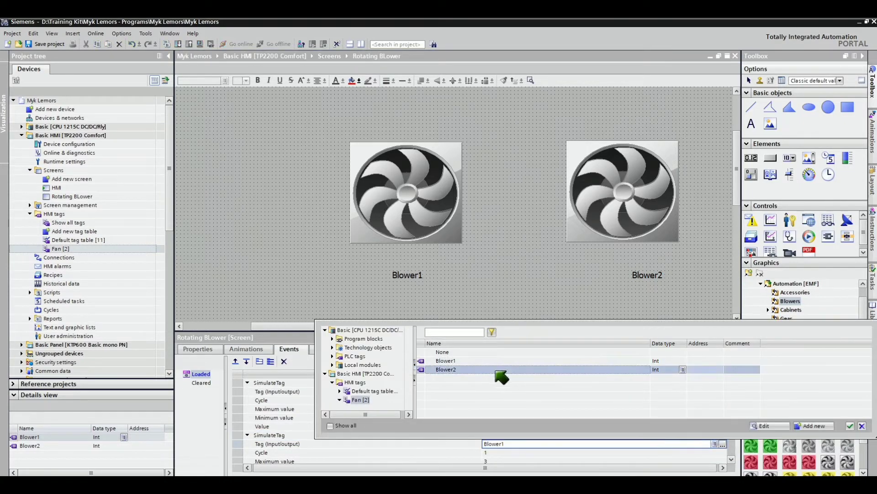
pyautogui.click(851, 425)
pyautogui.scroll(-2, 733, 411)
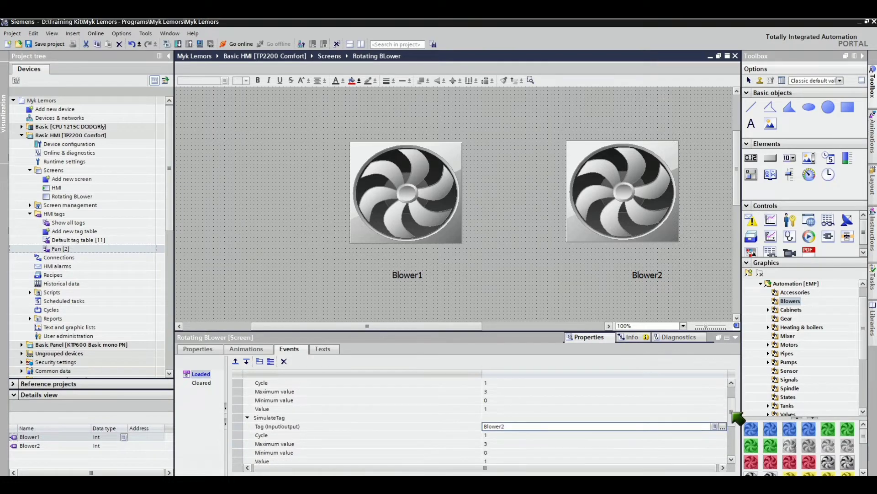
pyautogui.scroll(-1, 733, 411)
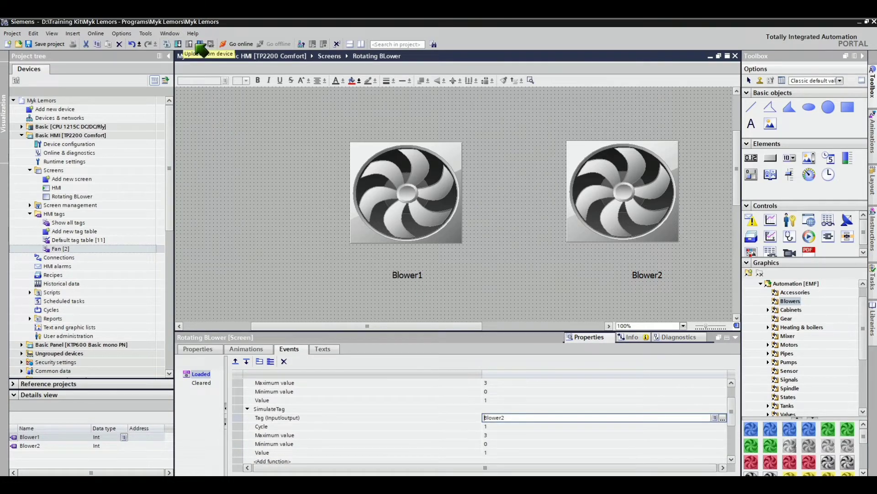
# - Run the HMI simulation to watch both blowers, close the runtime window, and centre the Blower2 label beneath its graphic
pyautogui.click(211, 44)
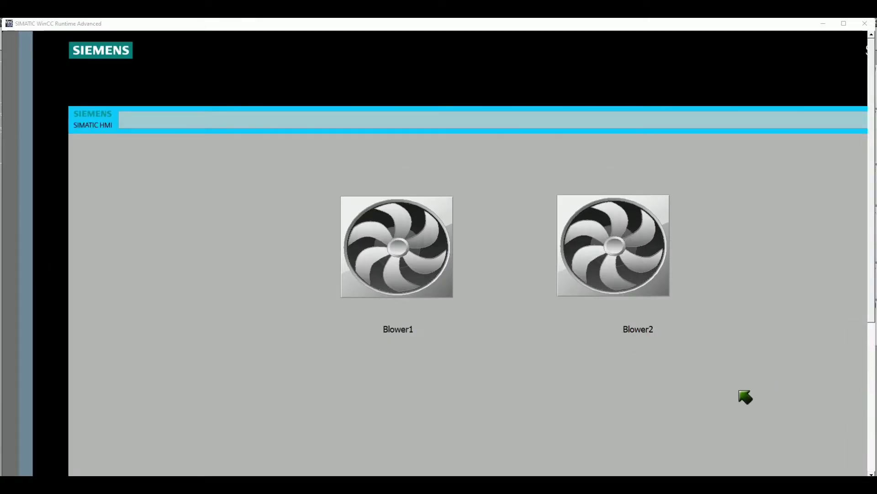
pyautogui.click(865, 24)
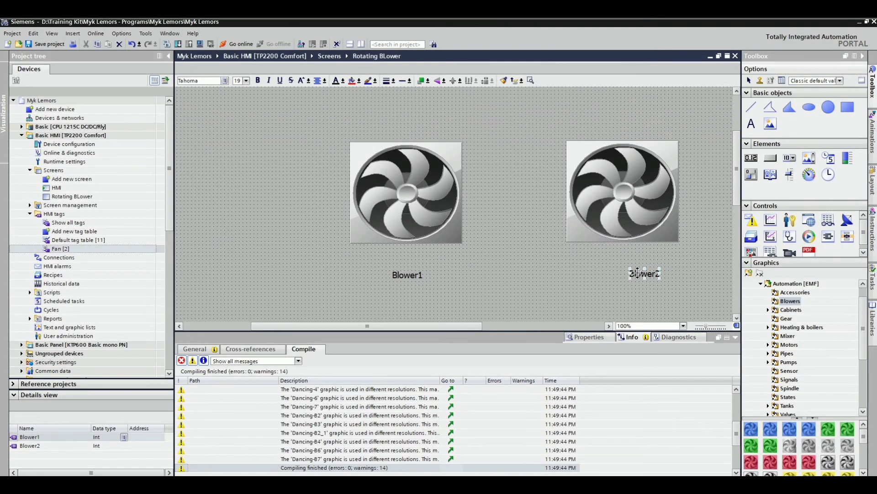
pyautogui.click(615, 299)
# - Open the Cycle parameters of the two SimulateTag functions, compare both blowers' rotation in the runtime simulation, and close it
pyautogui.click(590, 337)
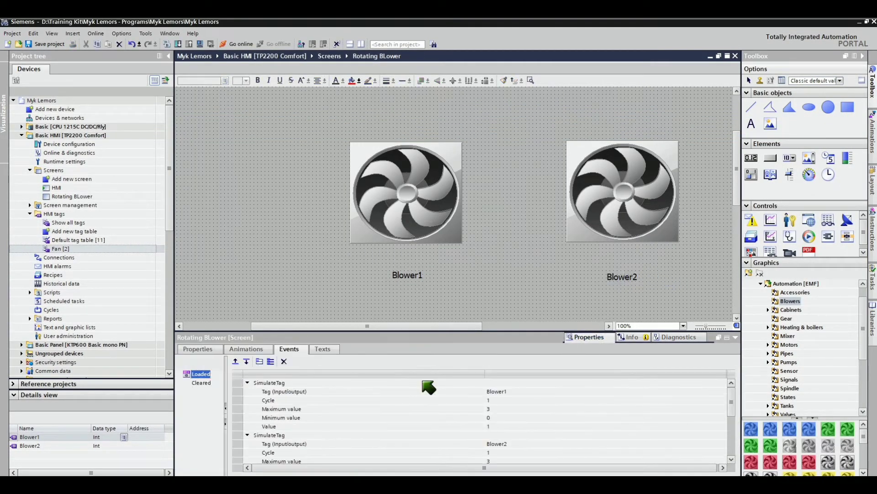
pyautogui.click(328, 452)
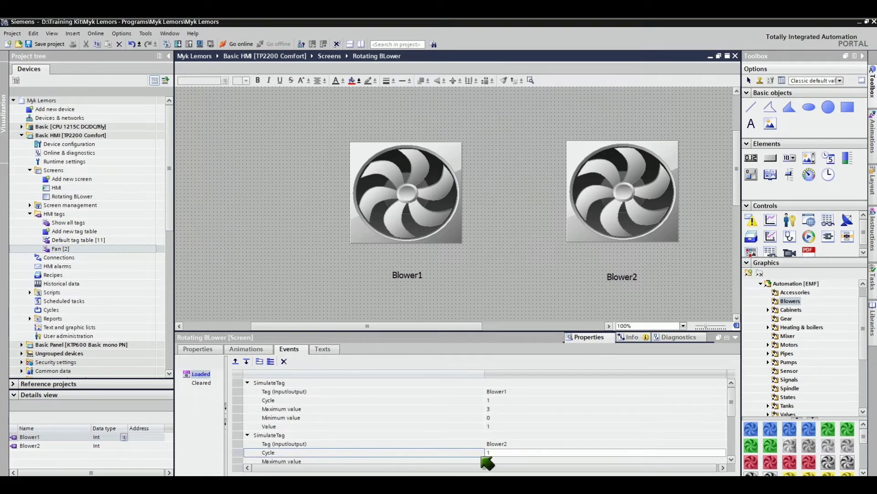
pyautogui.click(497, 453)
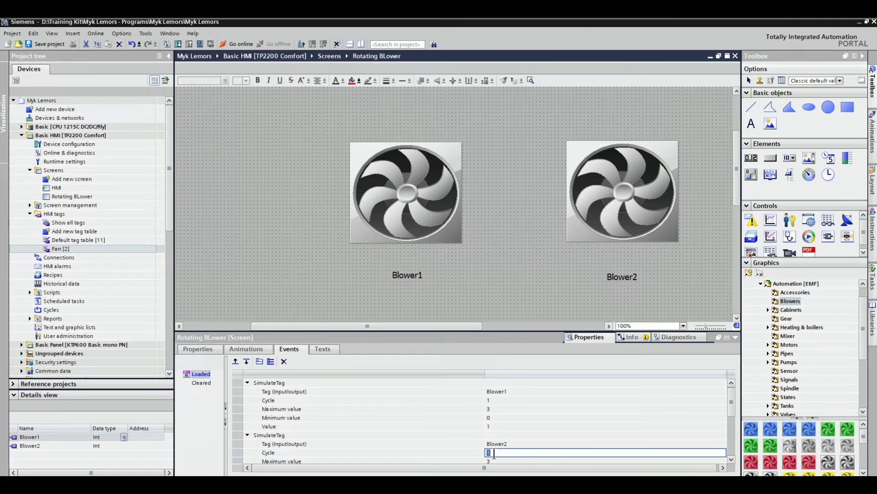
pyautogui.click(353, 401)
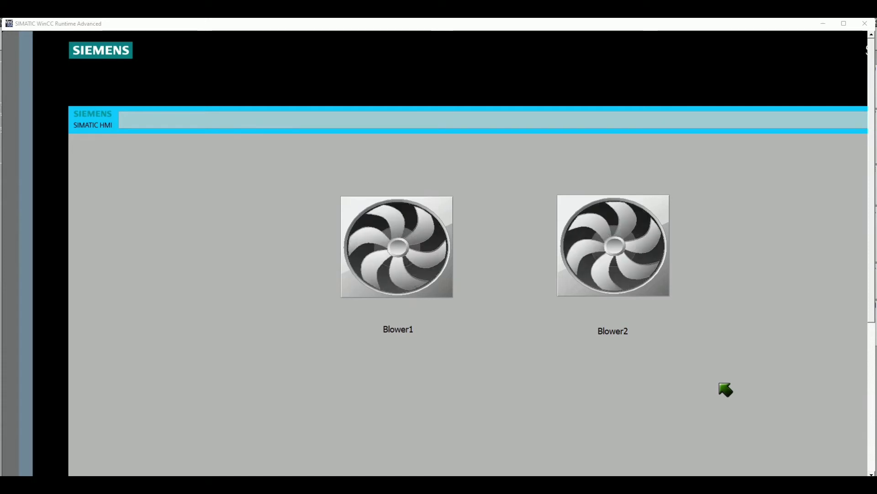
pyautogui.click(865, 24)
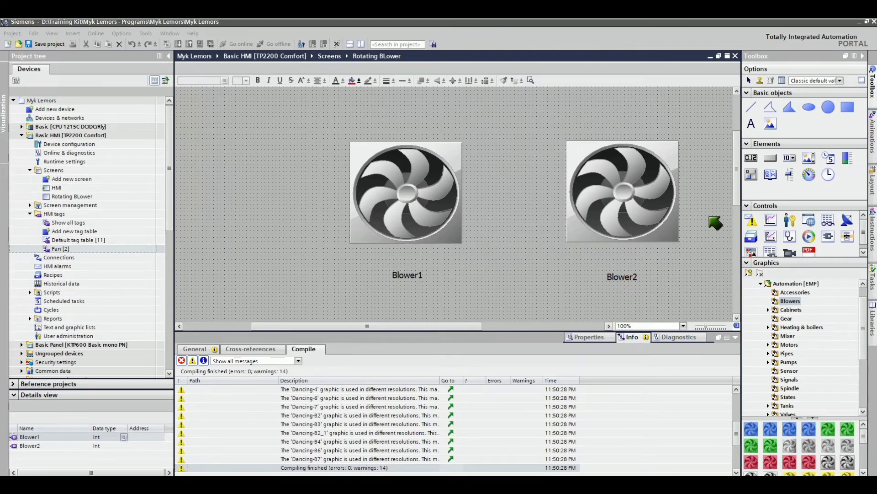
# - Place one switch below the Blower1 label and another below the Blower2 label
pyautogui.moveTo(751, 174); pyautogui.dragTo(416, 298)
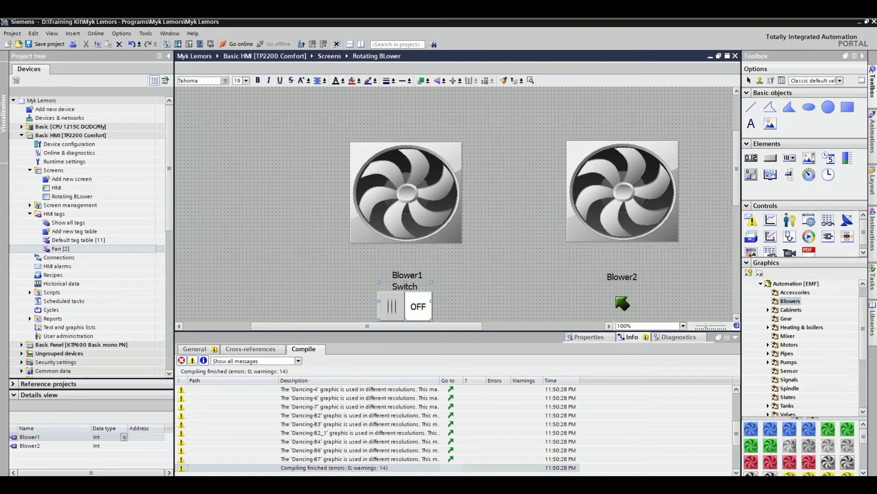
pyautogui.moveTo(617, 298); pyautogui.dragTo(635, 307)
pyautogui.scroll(-3, 736, 211)
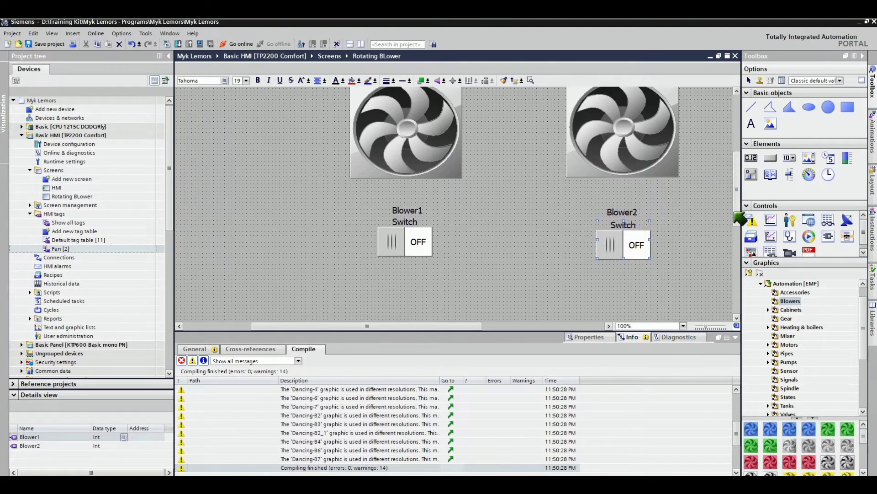
pyautogui.click(608, 280)
# - Create an internal tag named sw1 with data type Bool and assign it to the switch below Blower1
pyautogui.click(411, 239)
pyautogui.click(589, 339)
pyautogui.click(212, 349)
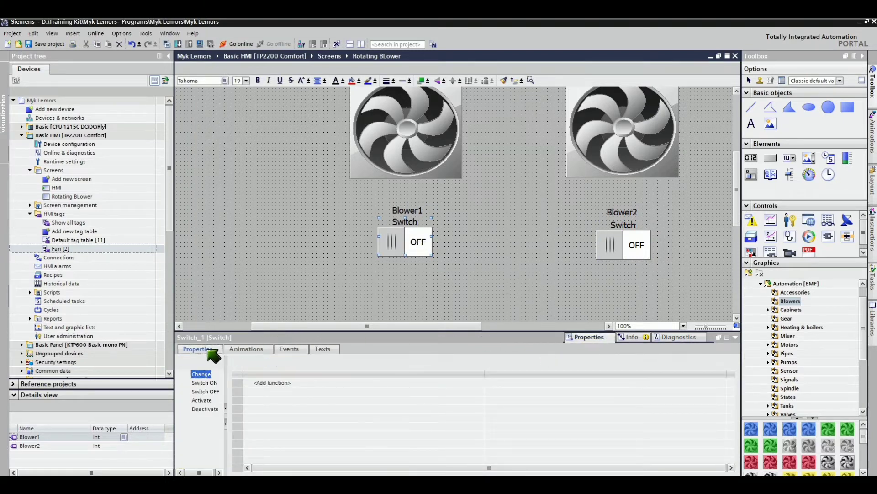
pyautogui.click(485, 393)
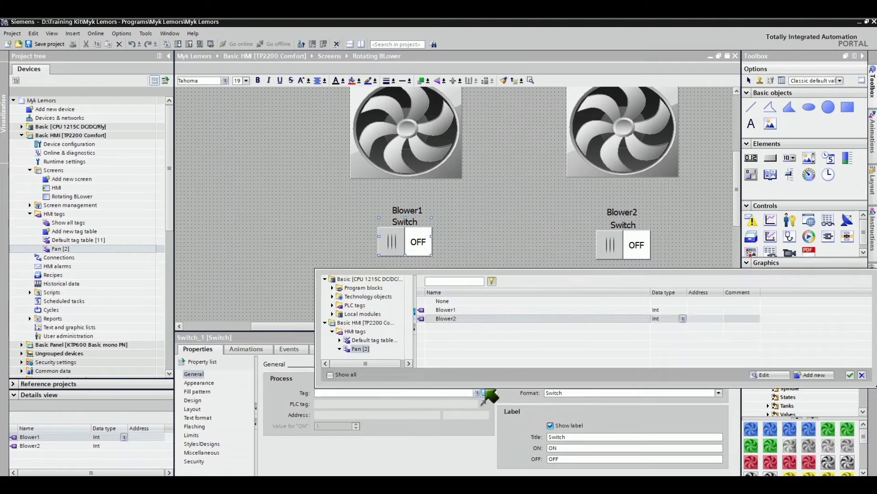
pyautogui.click(815, 375)
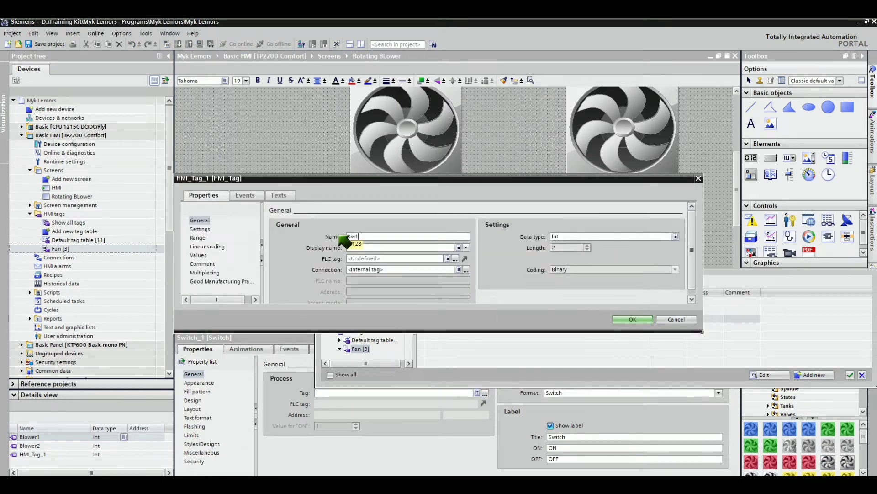
pyautogui.write('sw1')
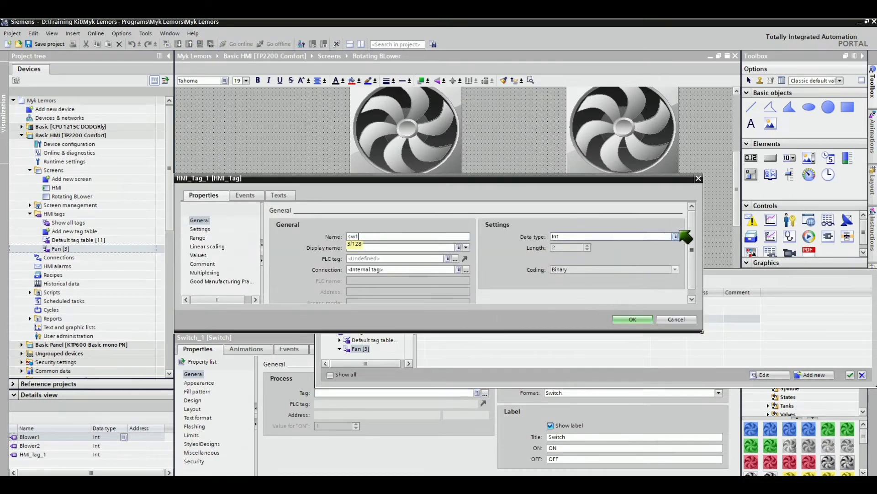
pyautogui.click(675, 236)
pyautogui.click(461, 246)
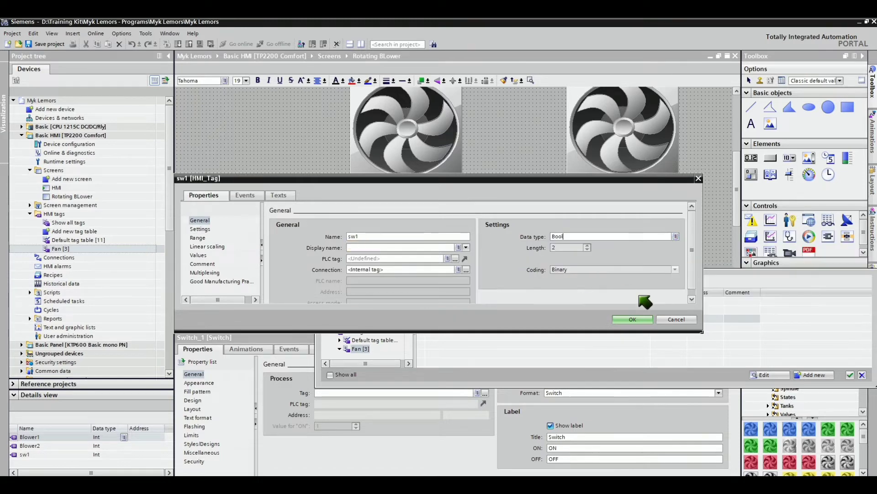
pyautogui.click(633, 319)
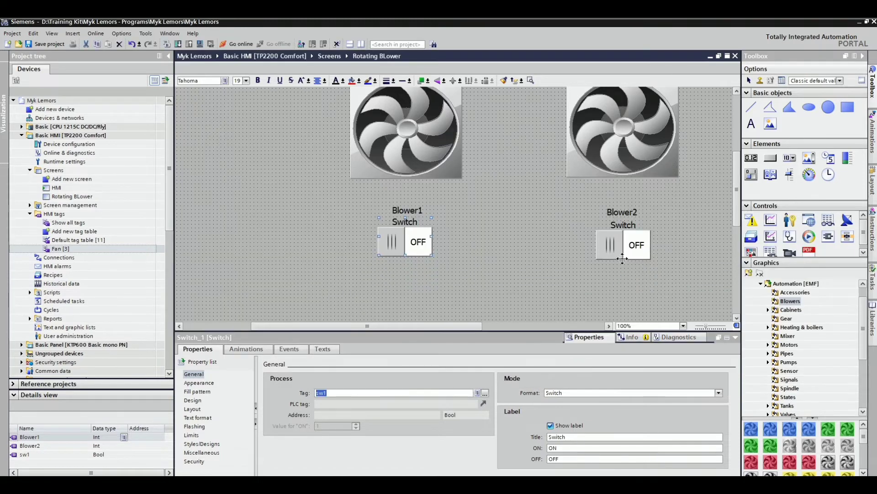
# - Create an internal tag named sw2 with data type Bool for the switch below Blower2
pyautogui.click(621, 255)
pyautogui.click(485, 392)
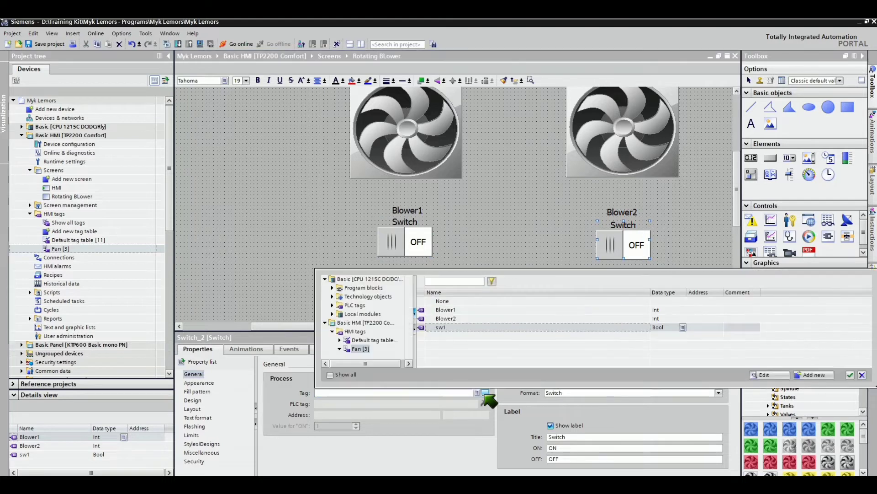
pyautogui.click(813, 375)
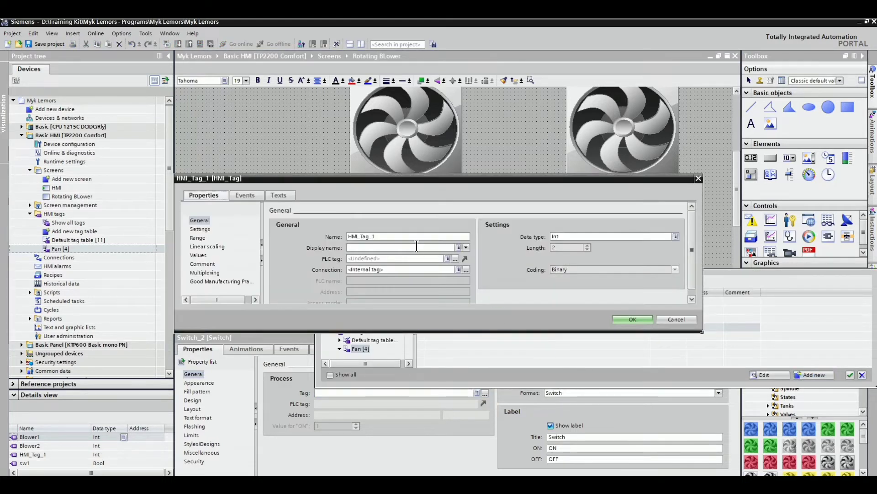
pyautogui.doubleClick(404, 238)
pyautogui.write('sw2')
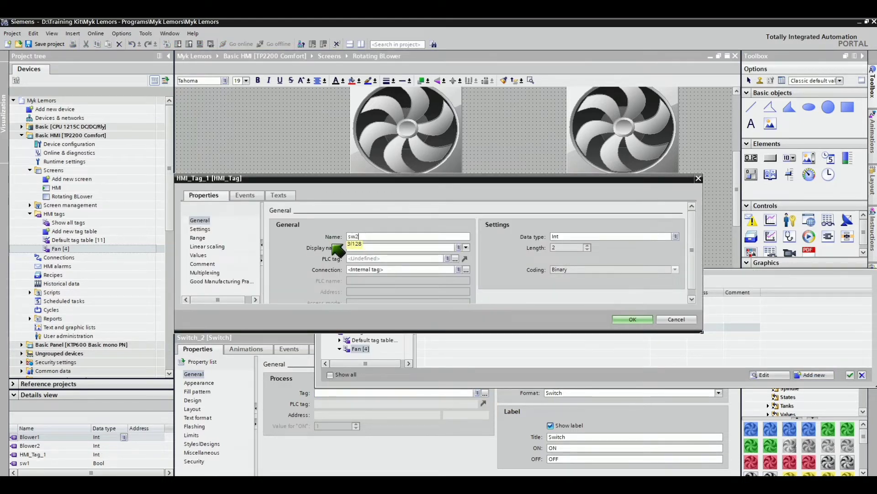
pyautogui.click(587, 237)
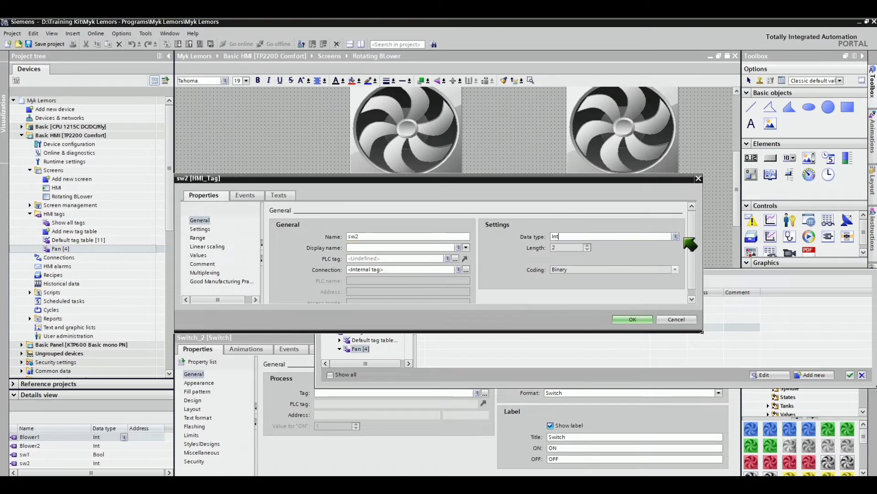
pyautogui.click(676, 236)
pyautogui.click(503, 246)
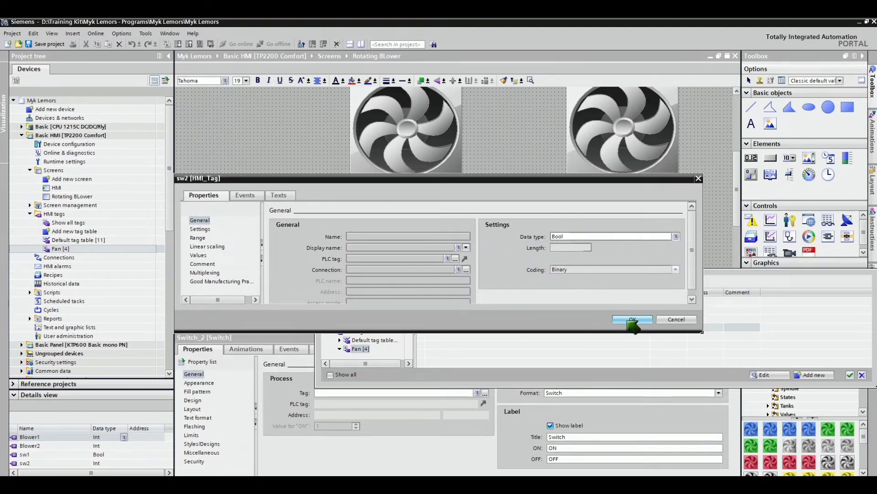
pyautogui.click(631, 320)
pyautogui.click(658, 302)
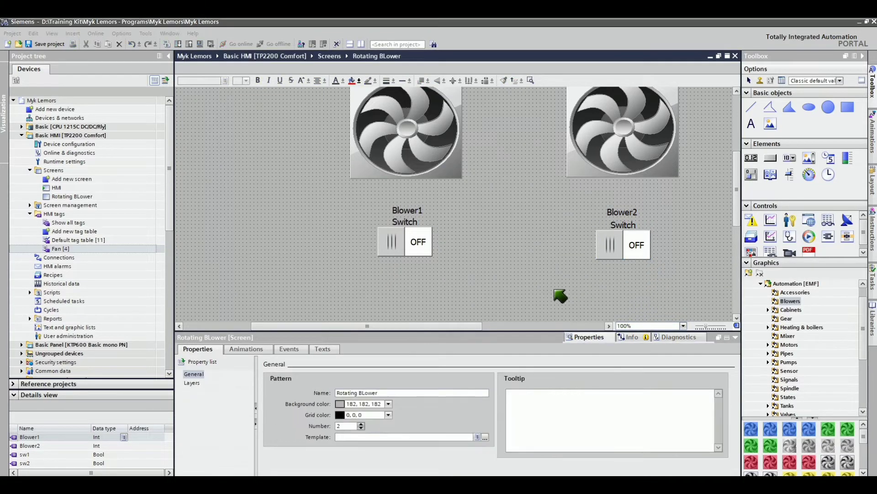
# - Change the format of both blower switches to Switch with text
pyautogui.click(422, 249)
pyautogui.keyDown('ctrl'); pyautogui.click(612, 249); pyautogui.keyUp('ctrl')
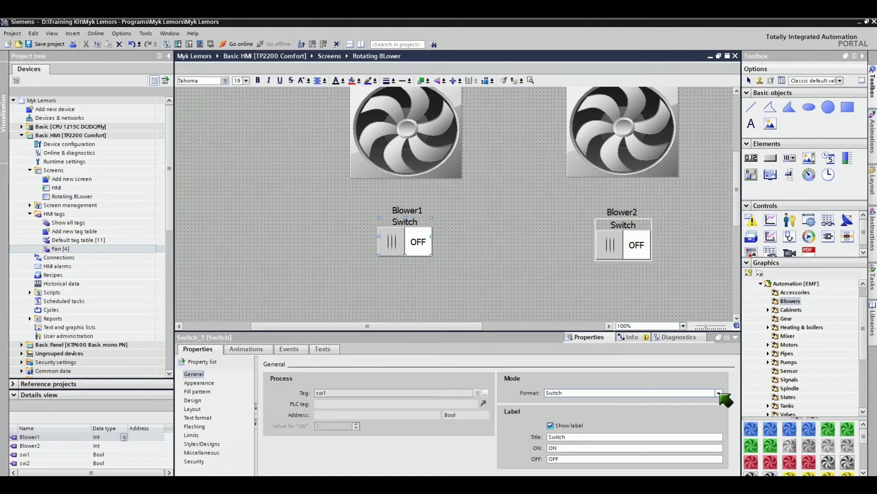
pyautogui.click(719, 393)
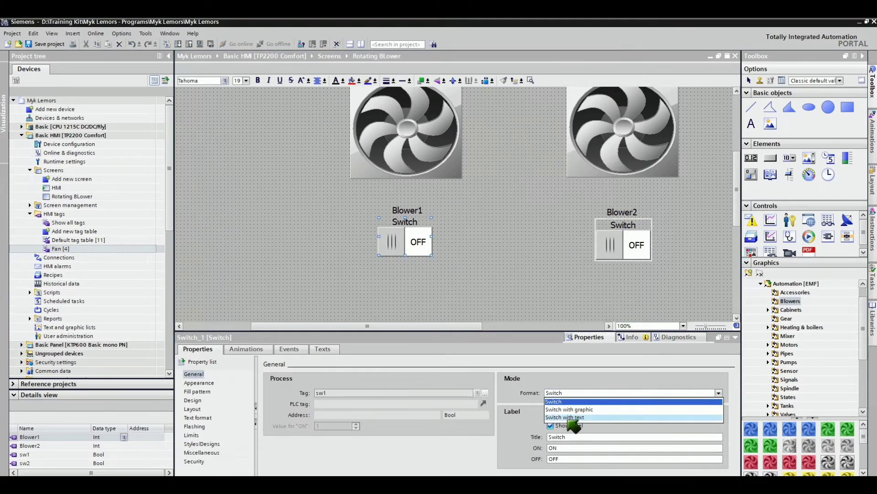
pyautogui.click(570, 417)
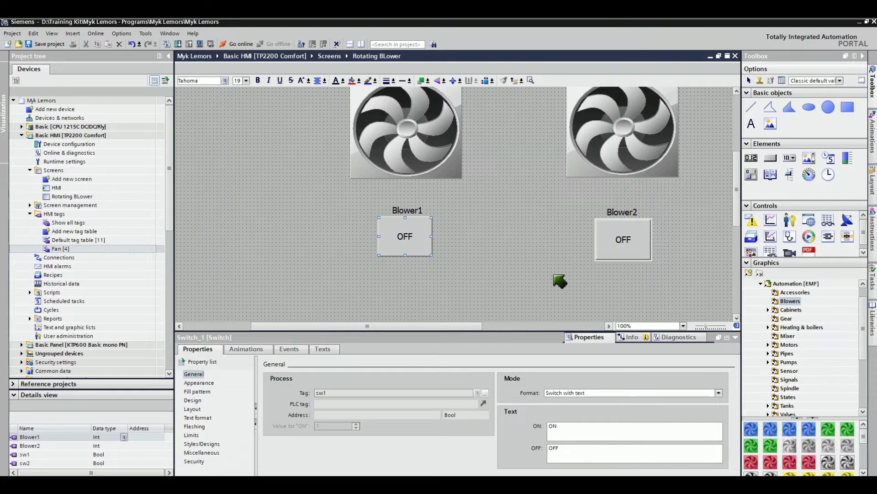
# - Reduce the height of both text switches and position them directly beneath the Blower1 and Blower2 labels
pyautogui.moveTo(412, 247); pyautogui.dragTo(409, 266)
pyautogui.click(491, 246)
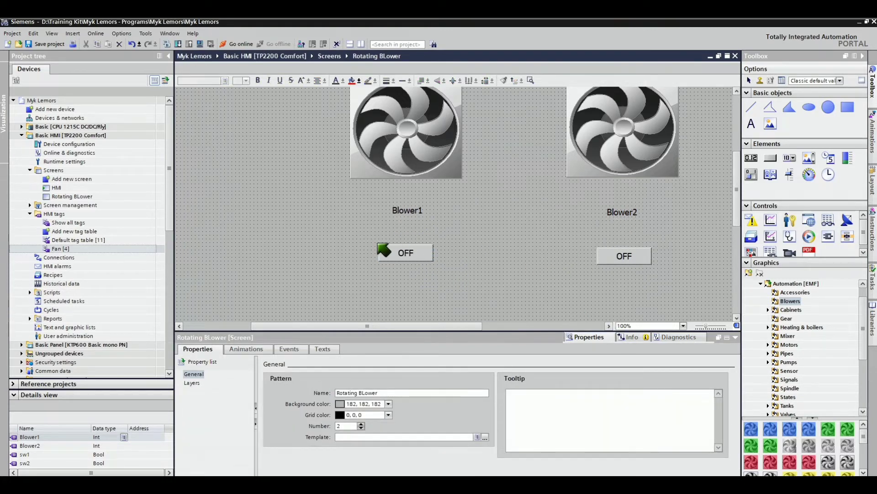
pyautogui.click(646, 251)
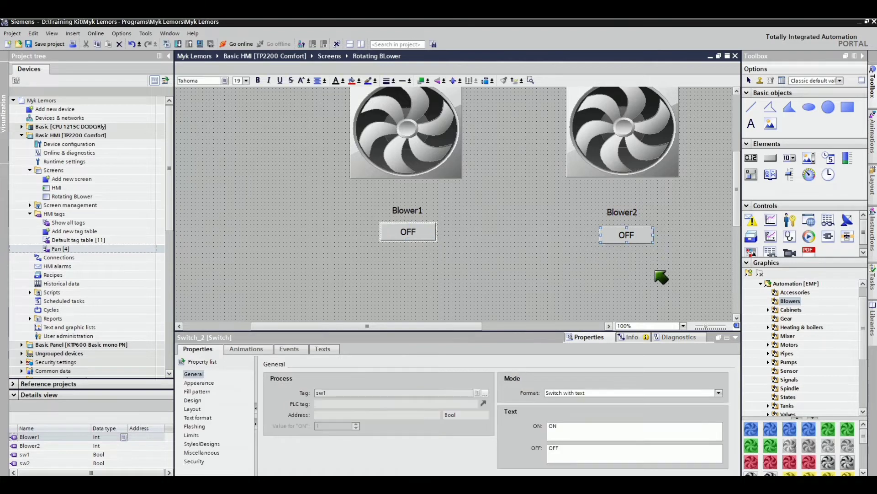
pyautogui.click(662, 282)
# - Place a static grey blower graphic below the Blower1 switch and match its size to the Blower1 graphic
pyautogui.moveTo(828, 462); pyautogui.dragTo(401, 286)
pyautogui.click(735, 337)
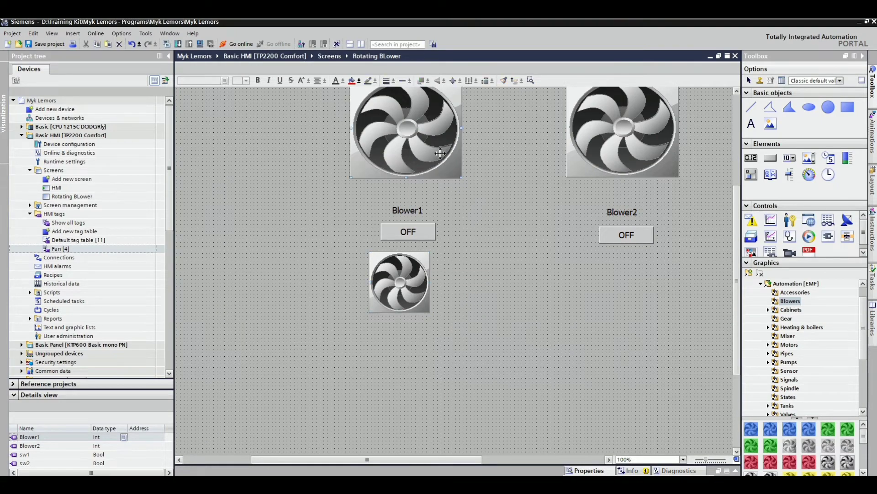
pyautogui.click(420, 113)
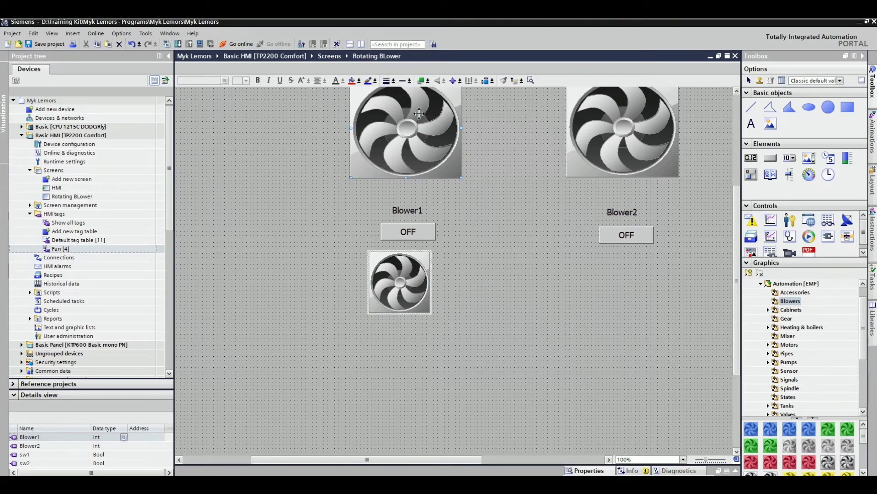
pyautogui.click(486, 80)
pyautogui.click(457, 311)
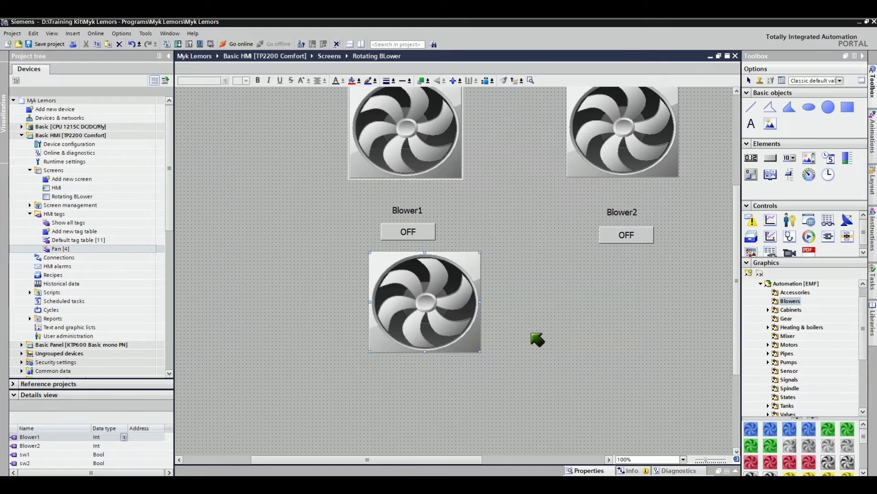
pyautogui.moveTo(479, 340); pyautogui.dragTo(453, 345)
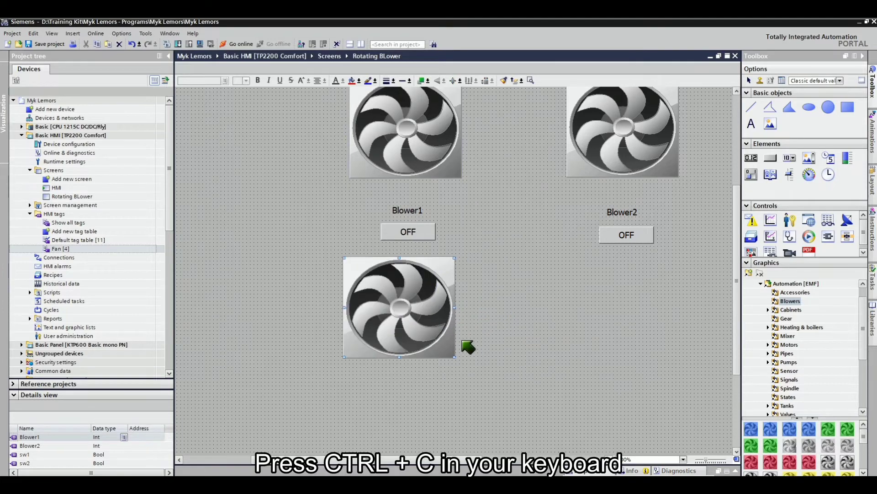
# - Duplicate the static blower graphic and position the copy below the Blower2 switch
pyautogui.hotkey('ctrl', 'c')
pyautogui.hotkey('ctrl', 'v')
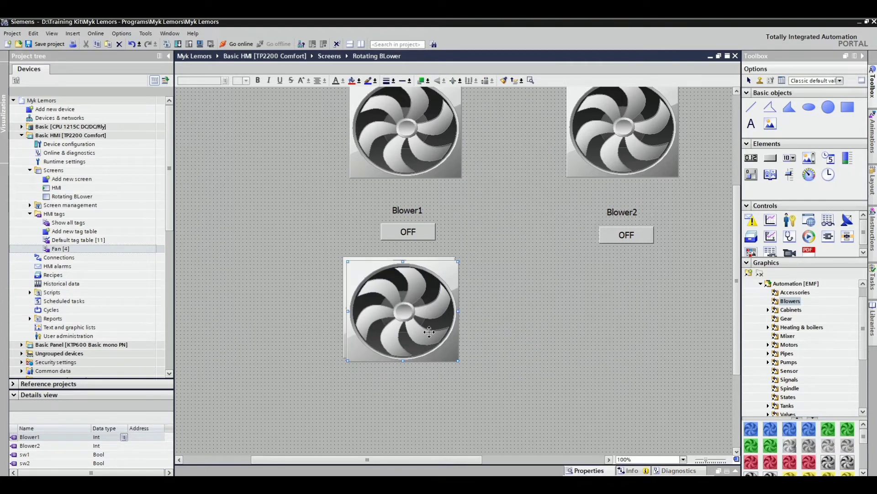
pyautogui.moveTo(429, 332); pyautogui.dragTo(650, 325)
pyautogui.moveTo(734, 255); pyautogui.dragTo(734, 288)
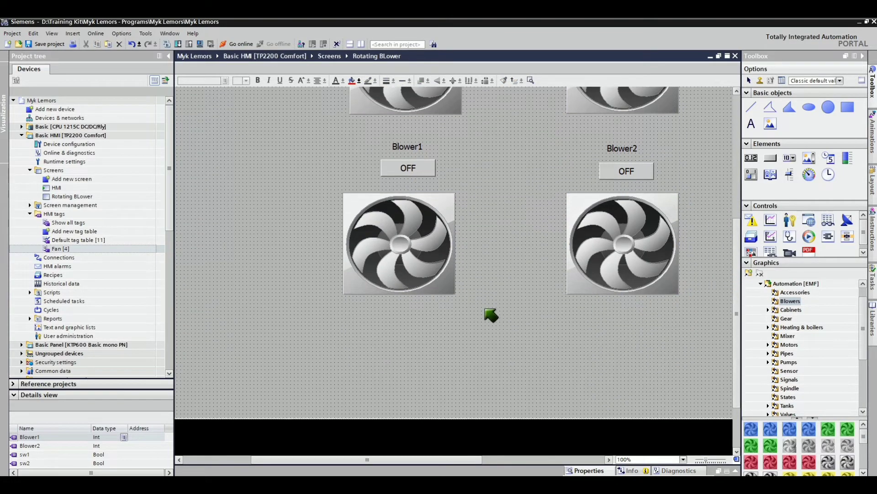
# - Add a visibility animation to the static graphic below Blower1, using tag sw1 and range 0 to 0
pyautogui.doubleClick(430, 218)
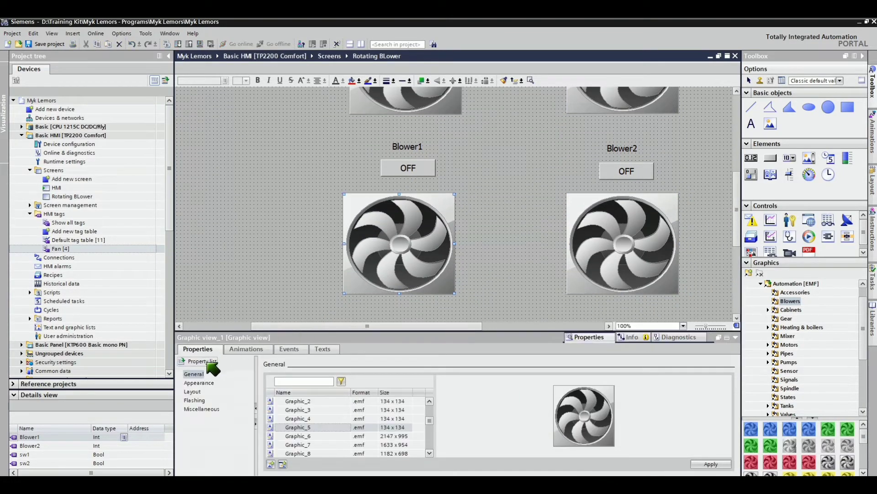
pyautogui.click(246, 350)
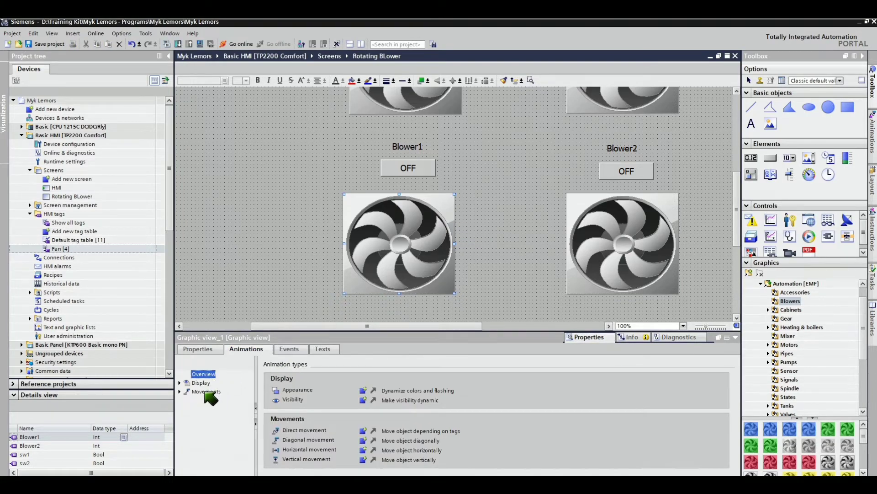
pyautogui.click(363, 401)
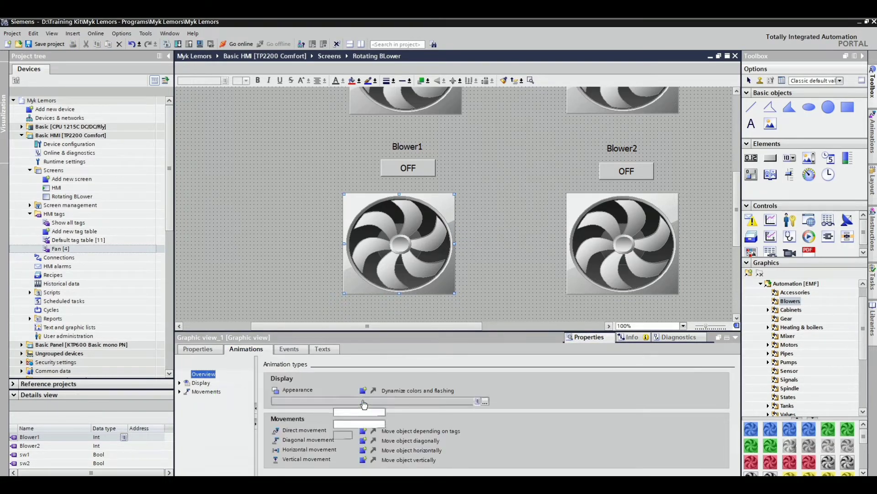
pyautogui.click(486, 401)
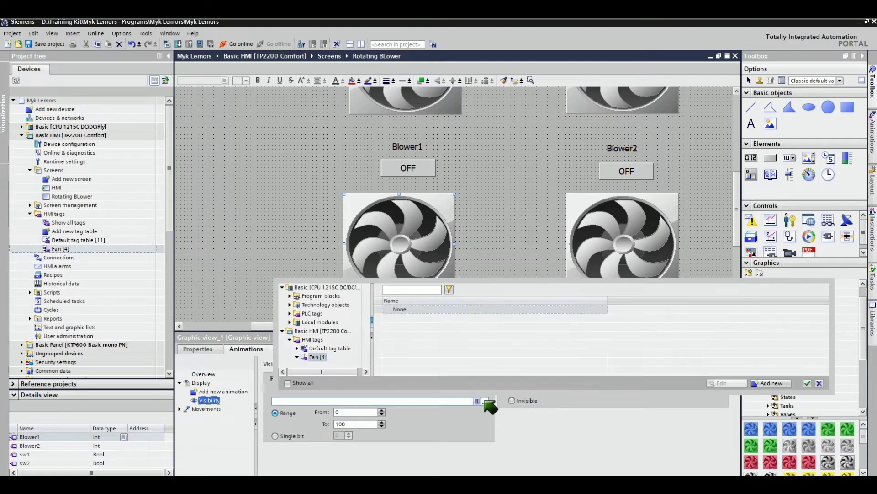
pyautogui.click(466, 337)
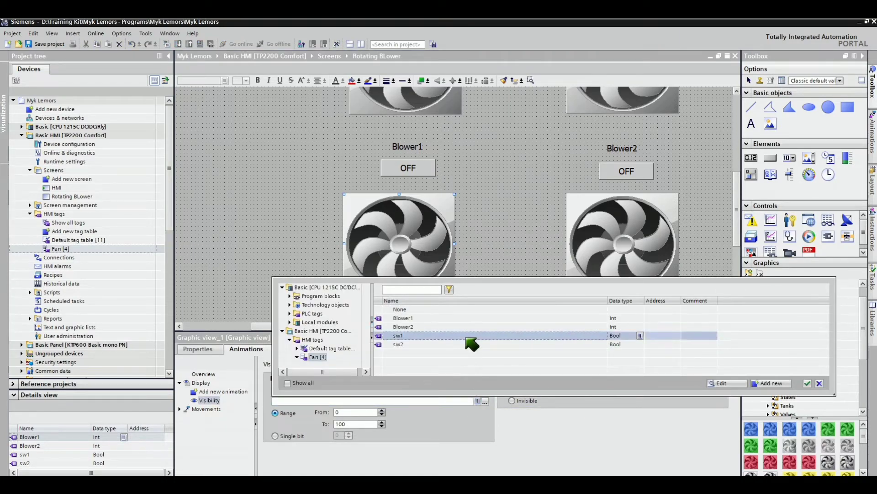
pyautogui.click(807, 383)
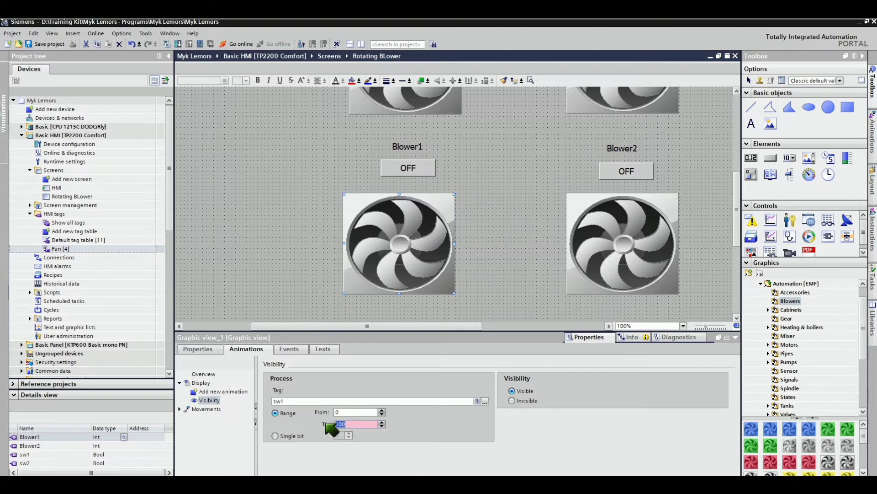
pyautogui.write('0')
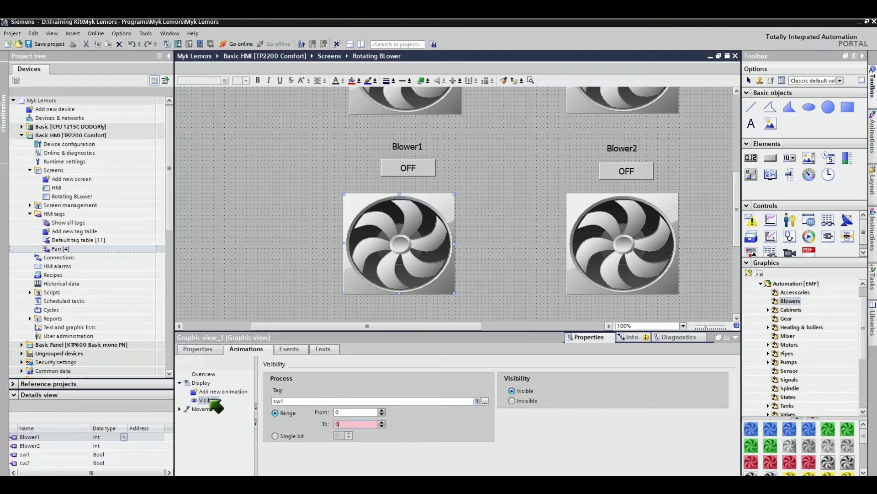
# - Copy the visibility animation to the static graphic below Blower2 and change its tag to sw2
pyautogui.rightClick(211, 400)
pyautogui.press('Escape')
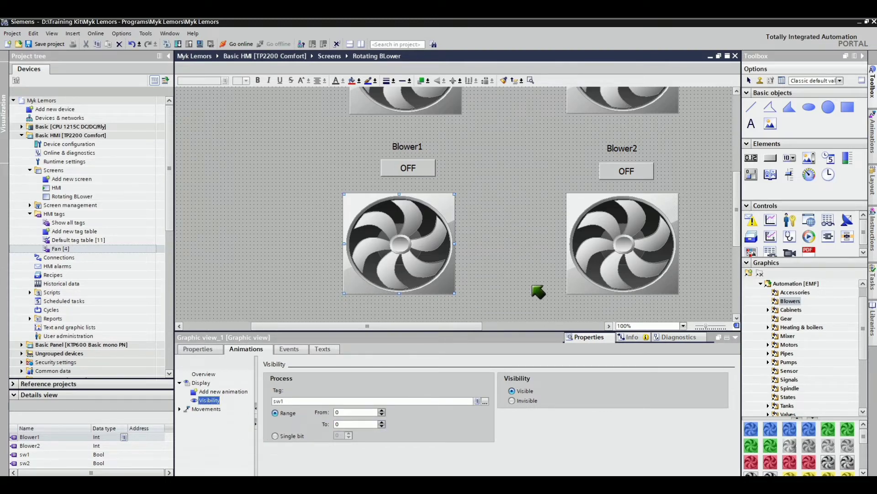
pyautogui.click(575, 275)
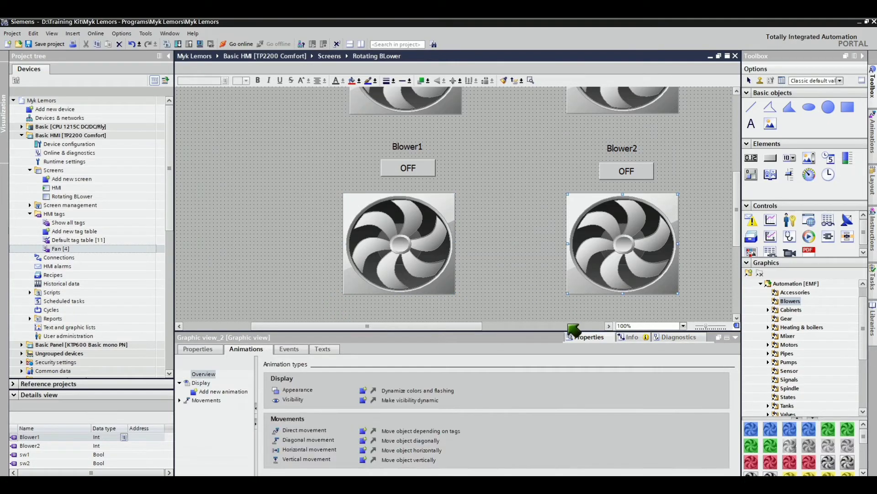
pyautogui.doubleClick(224, 392)
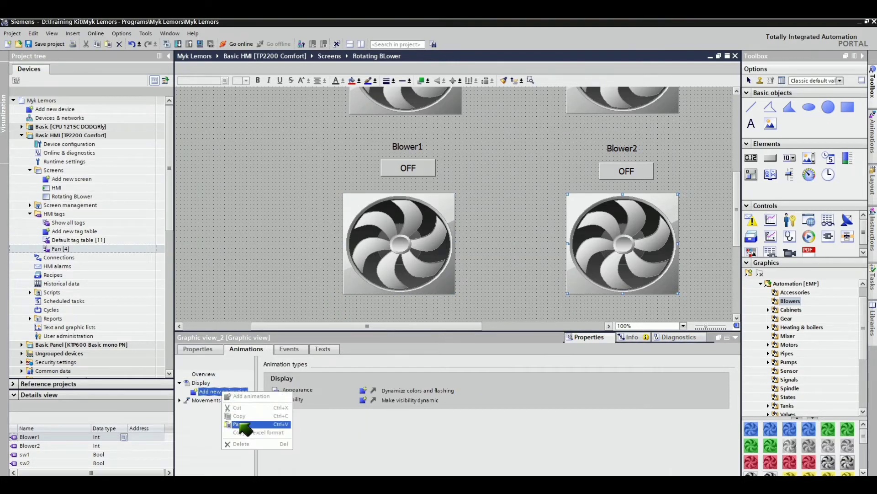
pyautogui.doubleClick(242, 419)
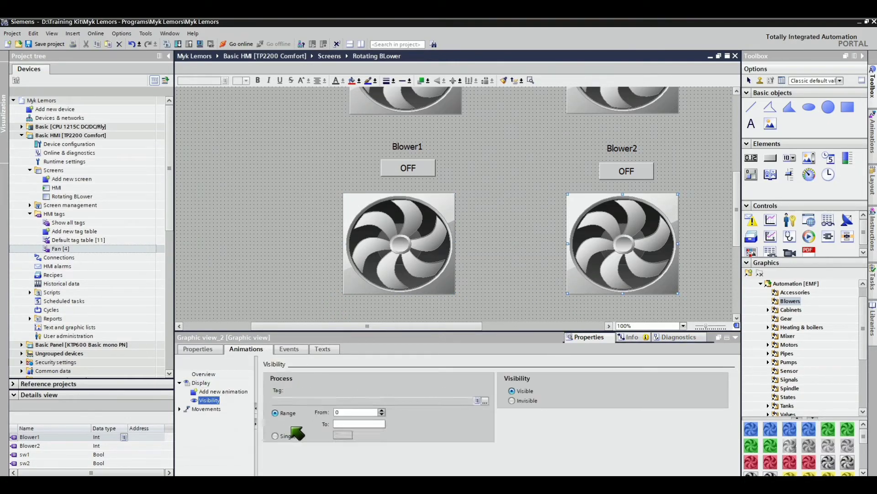
pyautogui.click(485, 402)
pyautogui.click(436, 345)
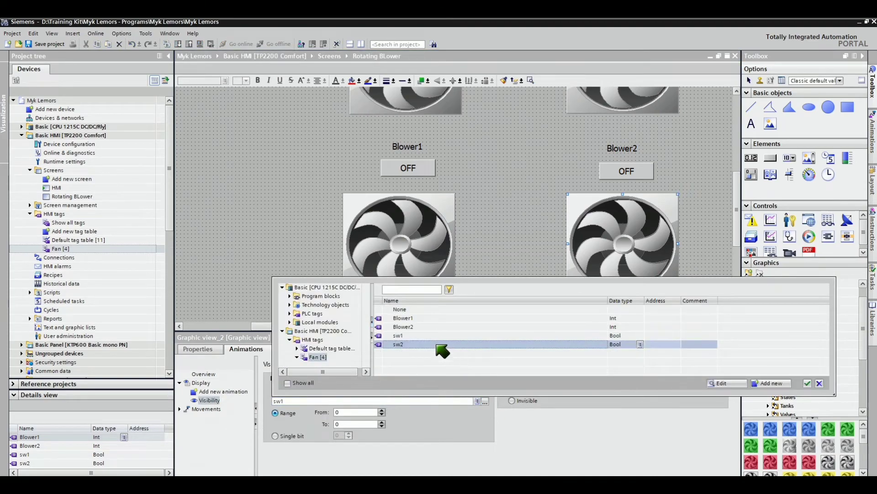
pyautogui.click(807, 383)
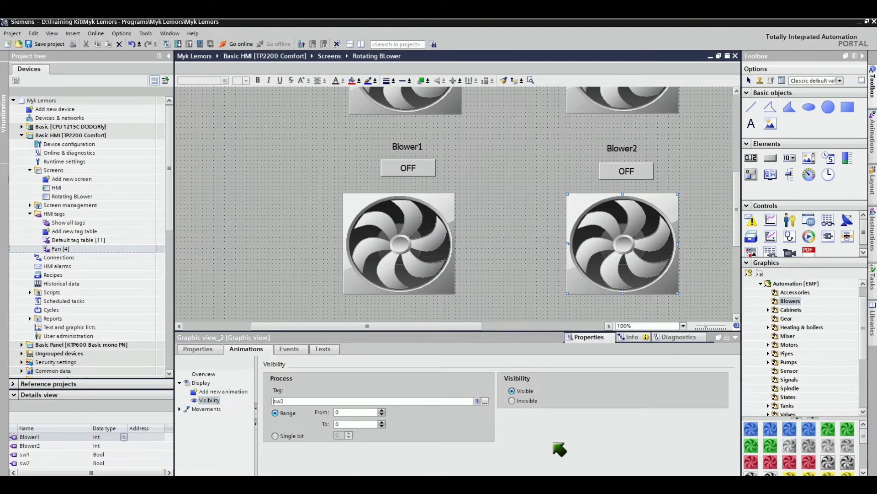
# - Add a visibility animation to the graphic I/O field above Blower1, using tag sw1 and range 1 to 1
pyautogui.click(480, 186)
pyautogui.click(450, 103)
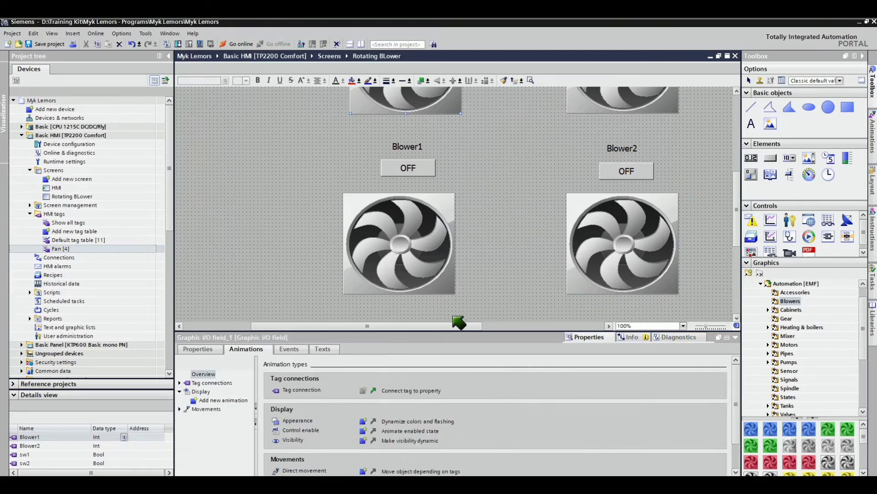
pyautogui.click(362, 441)
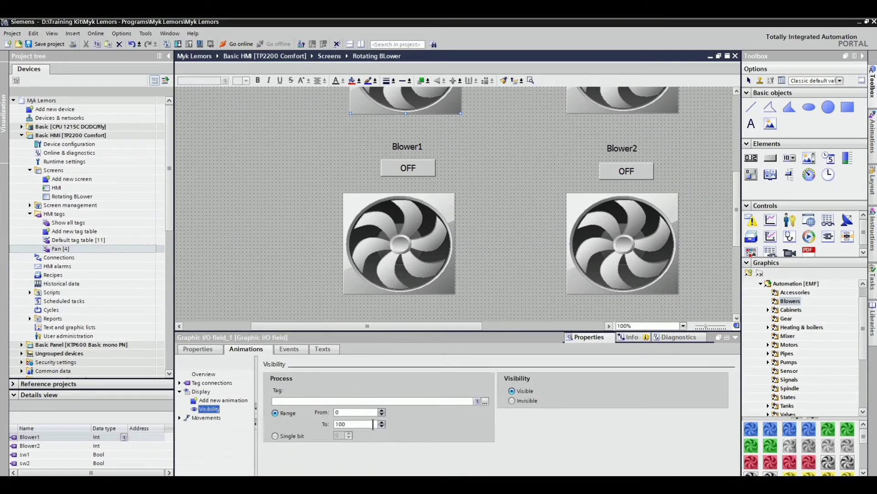
pyautogui.write('1')
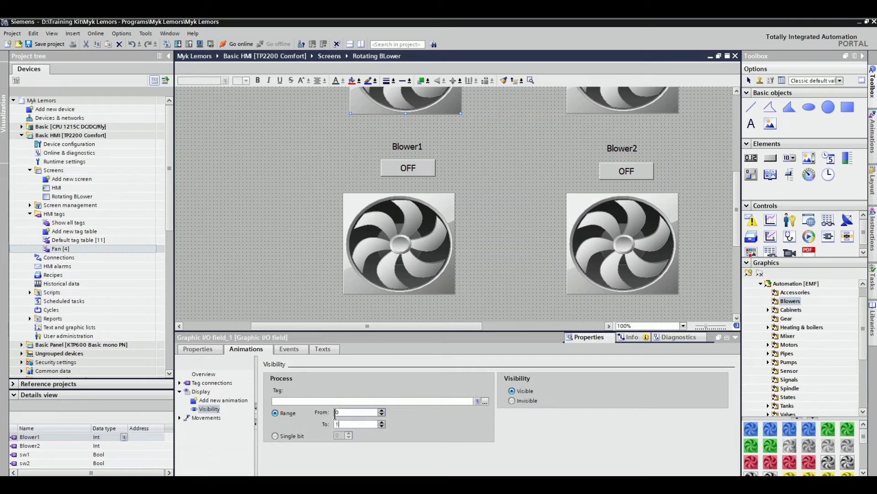
pyautogui.doubleClick(336, 412)
pyautogui.write('1')
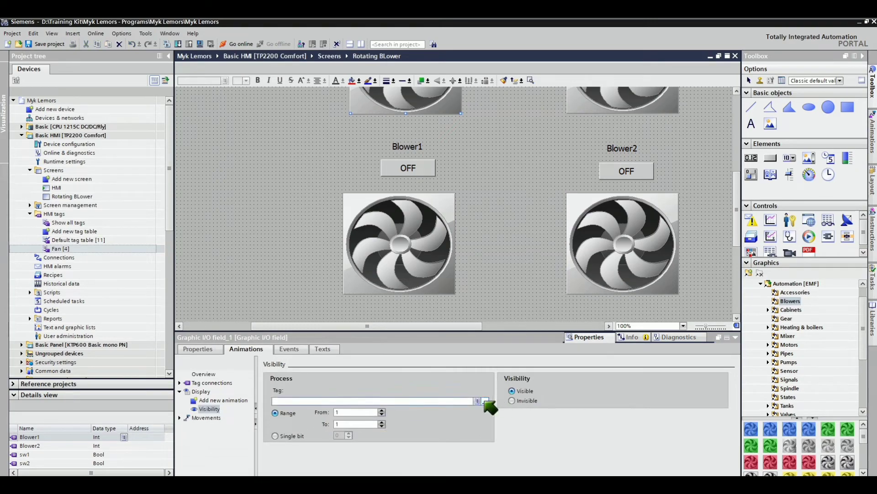
pyautogui.click(485, 401)
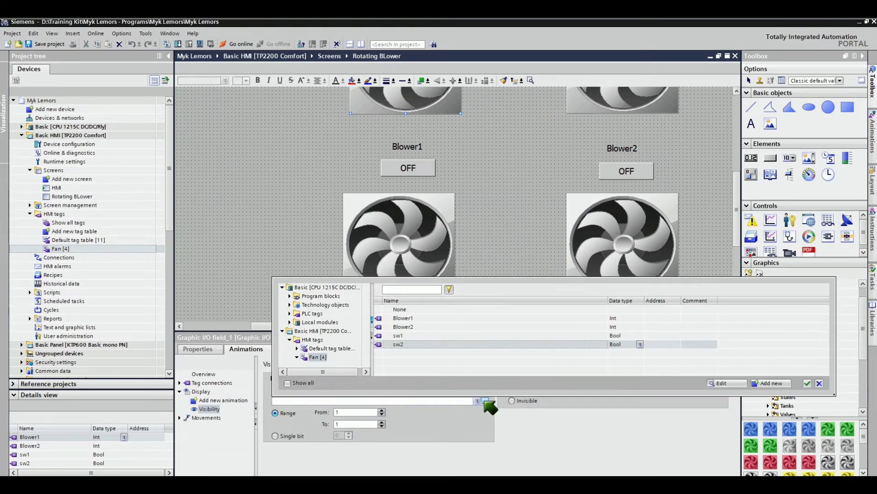
pyautogui.click(440, 338)
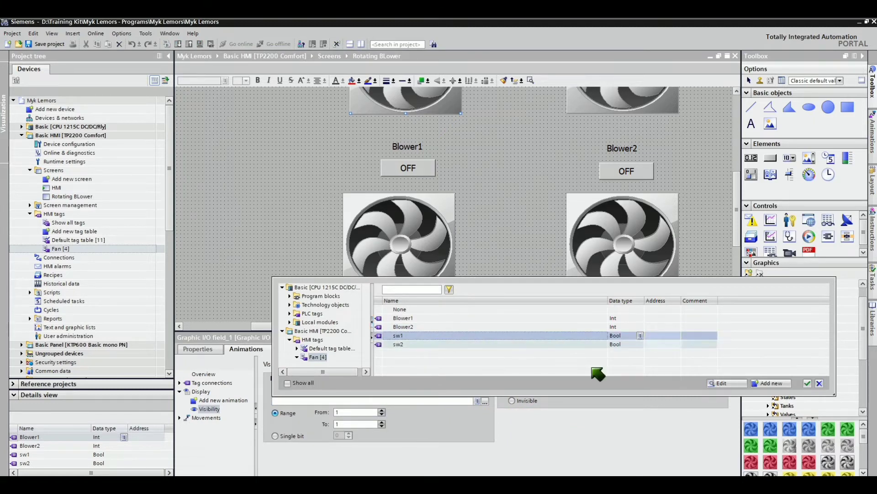
pyautogui.click(808, 383)
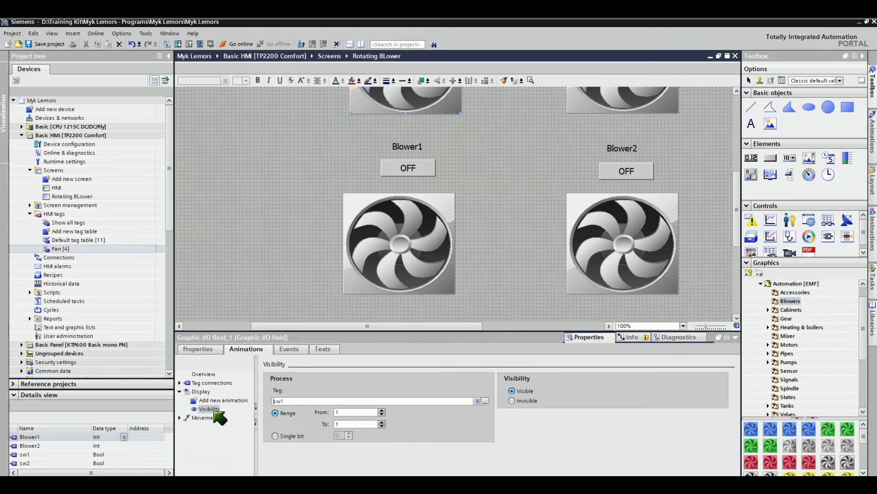
# - Copy the visibility animation to the graphic I/O field above Blower2 and change its tag to sw2
pyautogui.rightClick(212, 410)
pyautogui.click(228, 434)
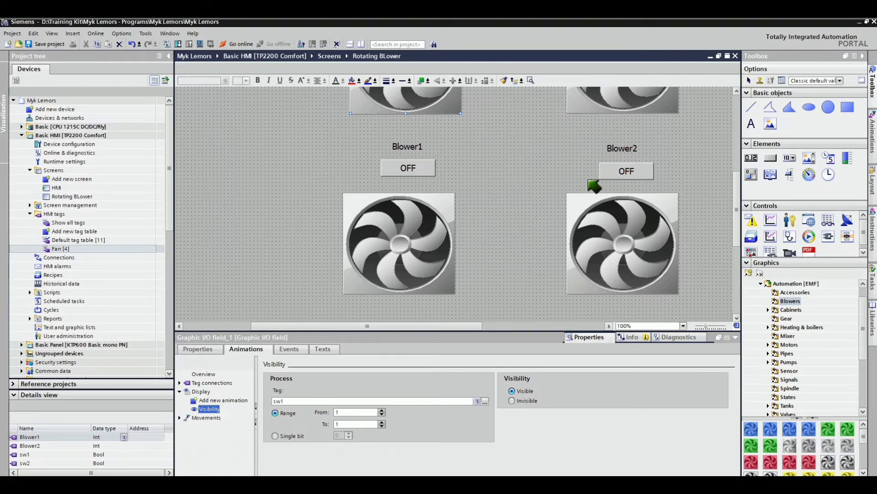
pyautogui.click(646, 121)
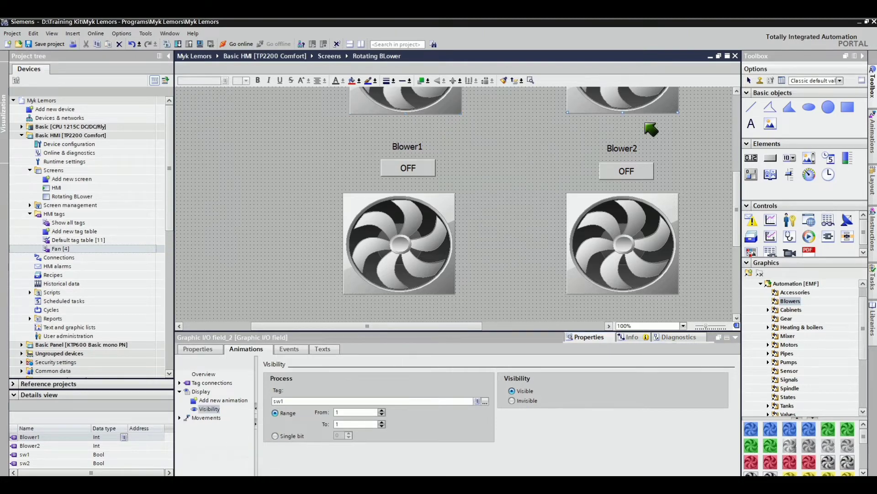
pyautogui.click(222, 401)
pyautogui.rightClick(223, 402)
pyautogui.click(239, 440)
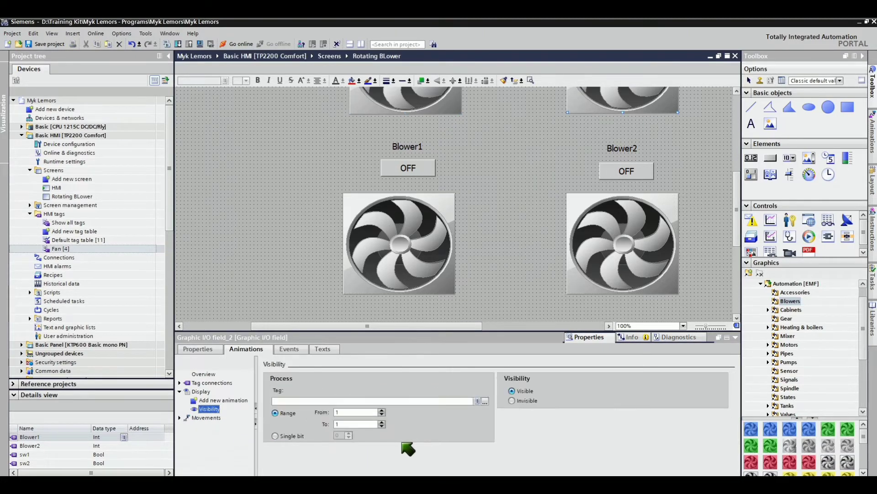
pyautogui.click(297, 402)
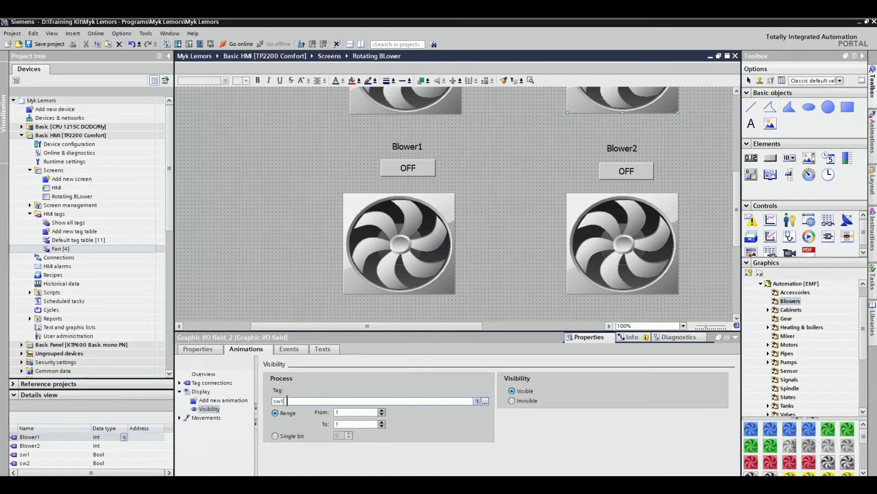
pyautogui.click(485, 401)
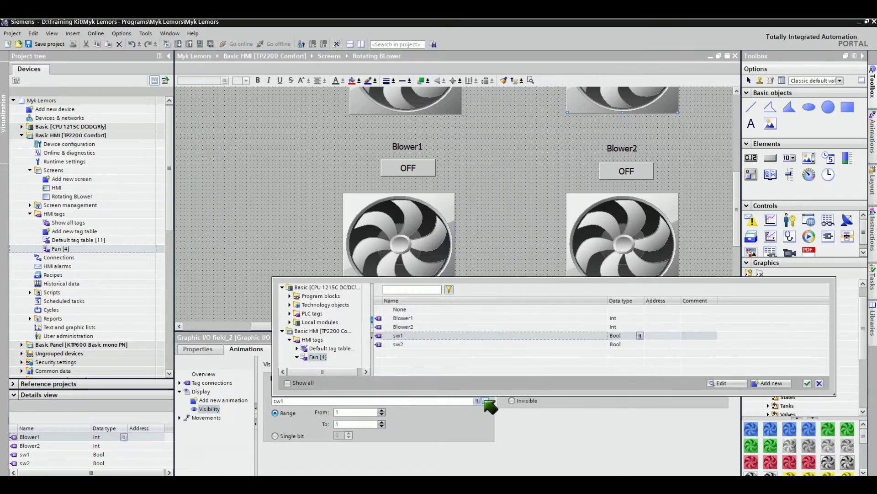
pyautogui.click(474, 344)
pyautogui.click(807, 383)
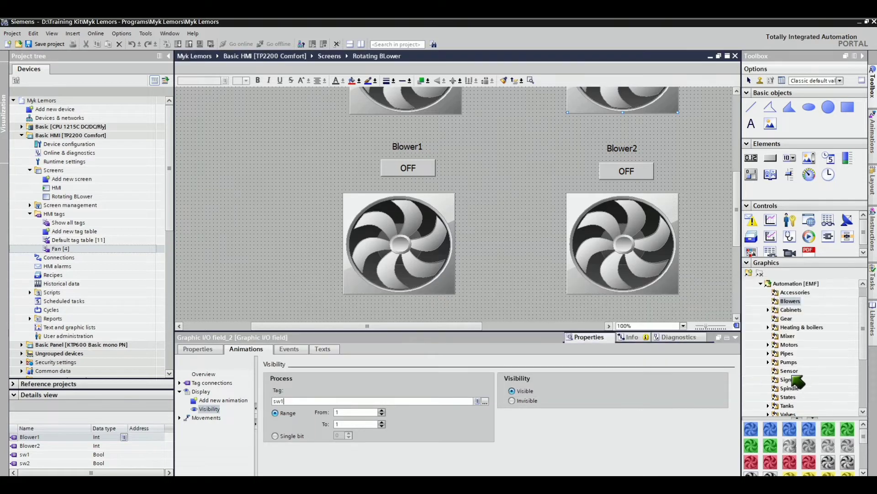
pyautogui.click(209, 191)
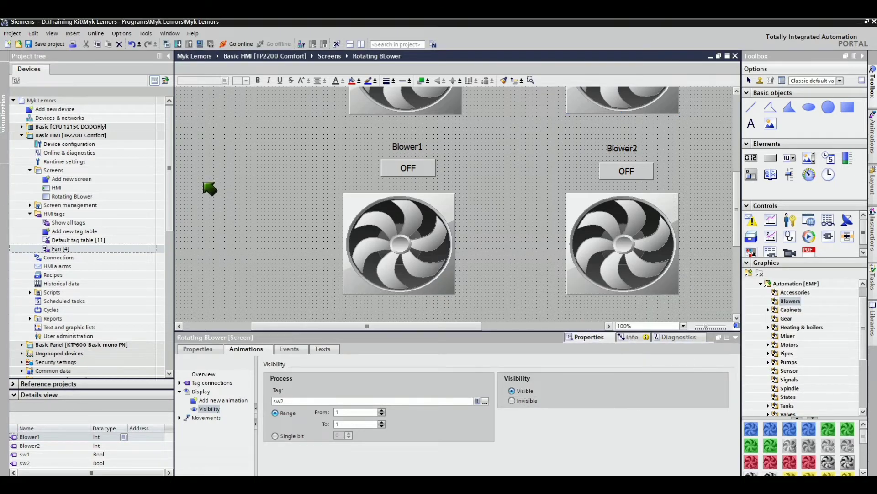
# - Start the HMI simulation and switch on Blower1 and Blower2 to check their graphics
pyautogui.click(209, 44)
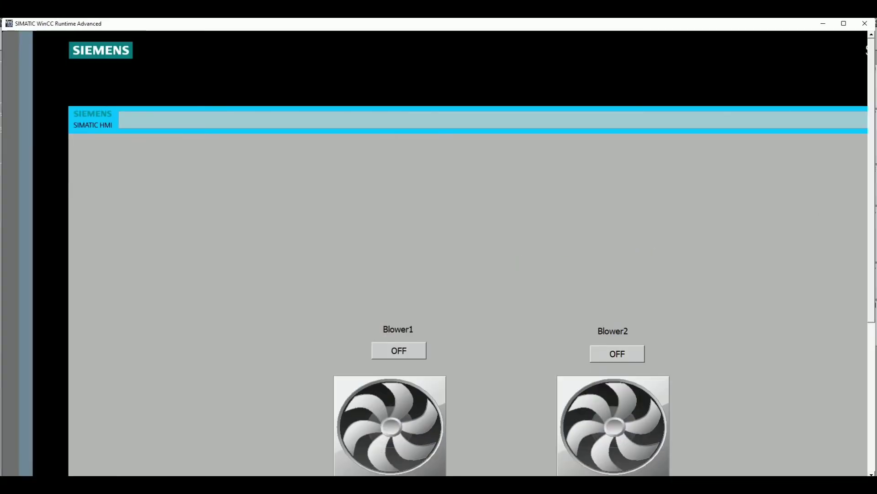
pyautogui.moveTo(873, 185); pyautogui.dragTo(873, 262)
pyautogui.click(408, 228)
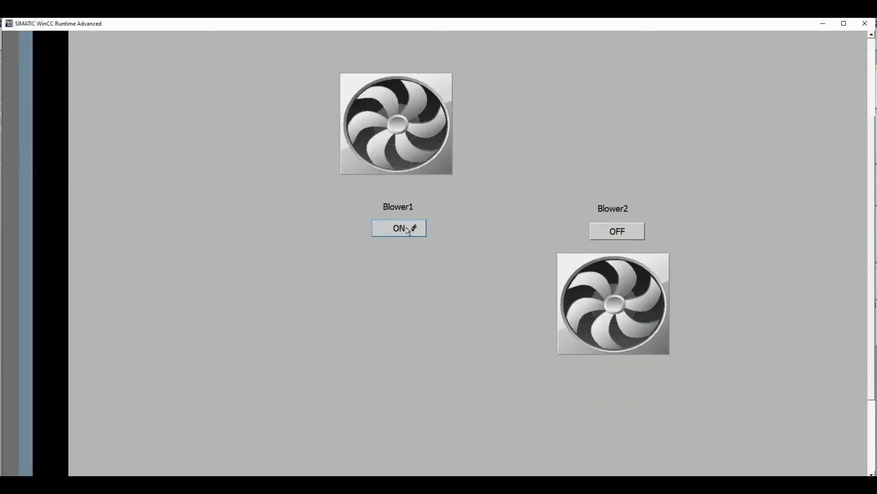
pyautogui.click(615, 233)
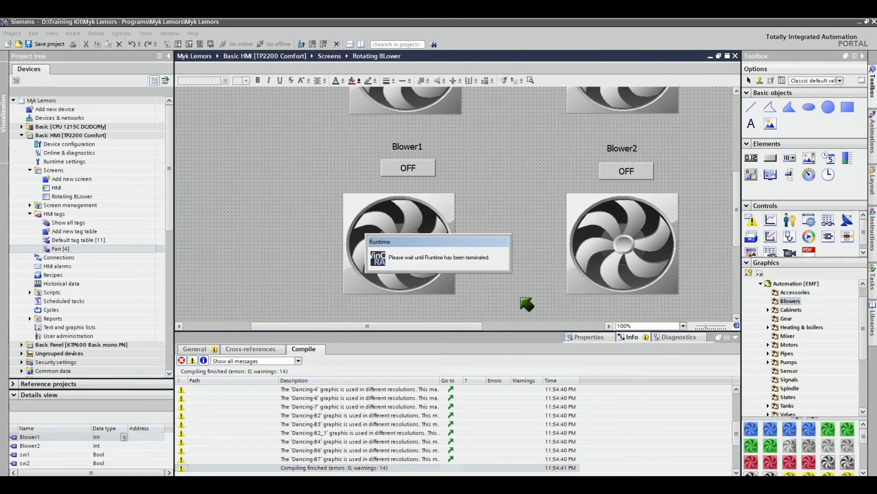
# - Move each static blower graphic exactly over the rotating graphic above its Blower1 or Blower2 switch
pyautogui.click(735, 338)
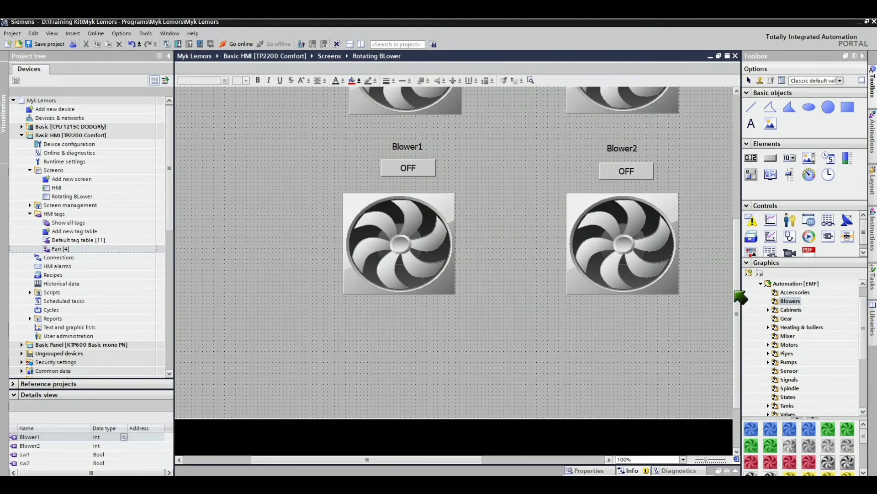
pyautogui.moveTo(734, 290); pyautogui.dragTo(735, 232)
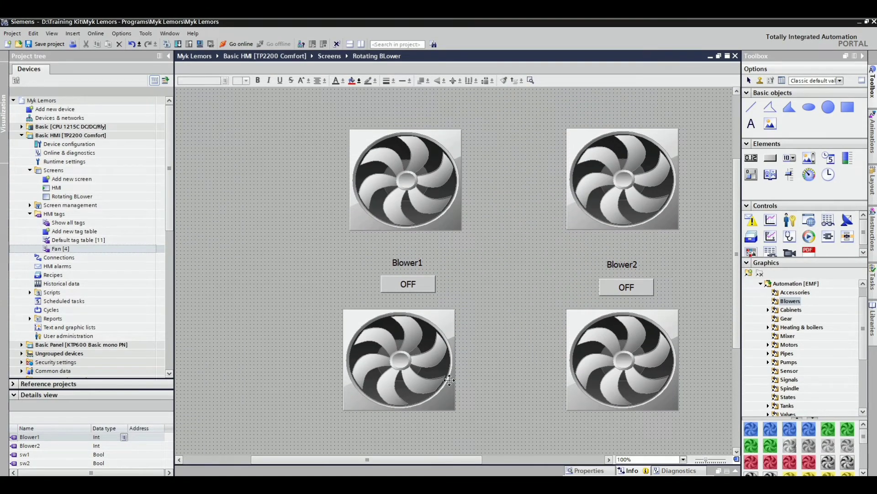
pyautogui.moveTo(450, 380); pyautogui.dragTo(459, 205)
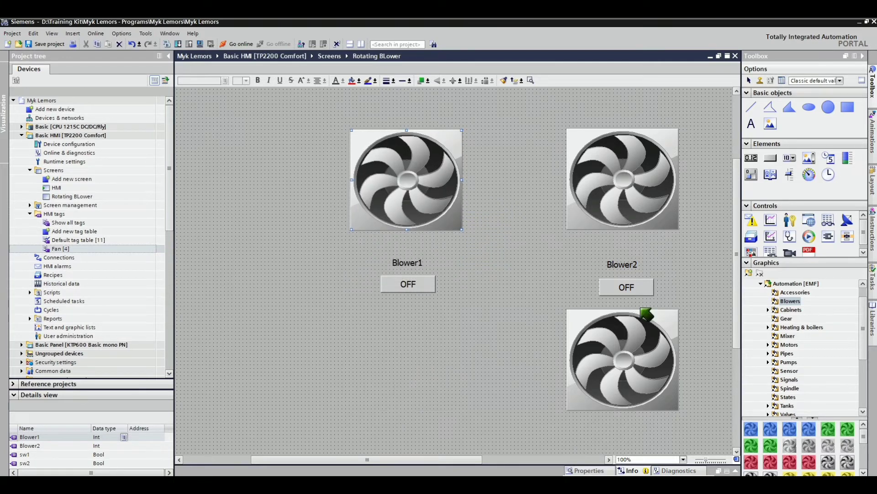
pyautogui.moveTo(615, 306); pyautogui.dragTo(604, 194)
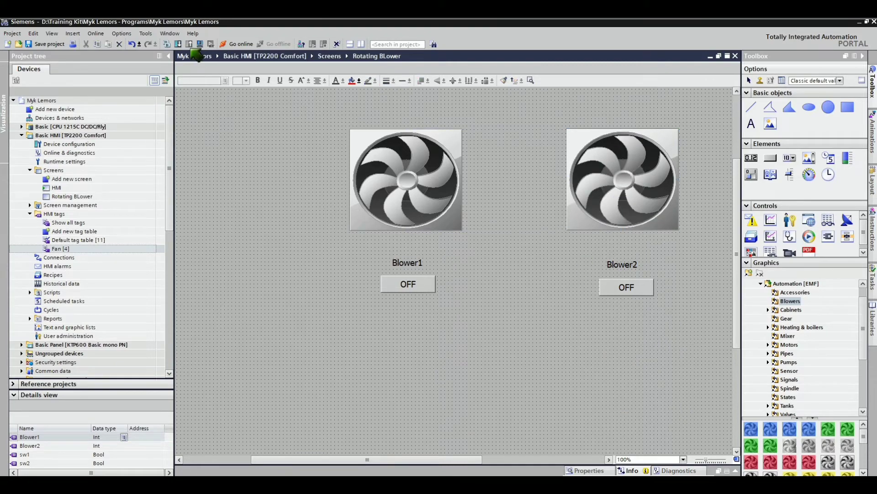
# - Simulate the HMI again, toggle the Blower1 and Blower2 switches on and off, and close the runtime
pyautogui.click(201, 44)
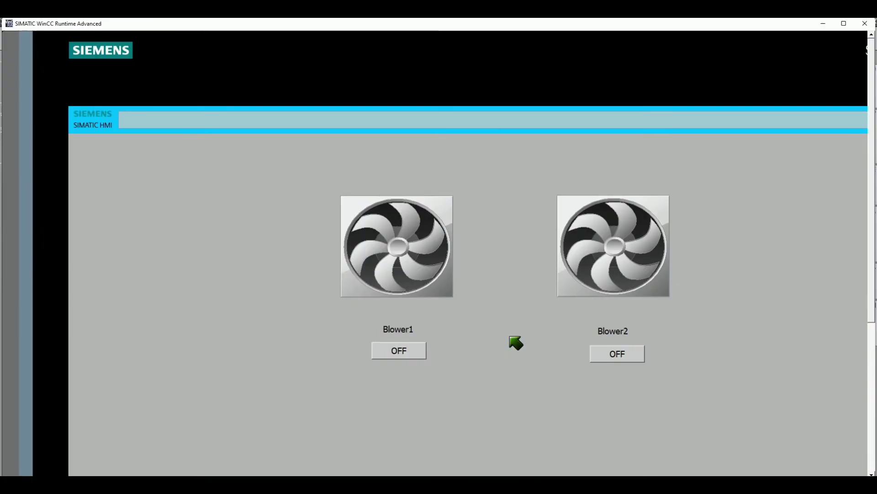
pyautogui.click(399, 351)
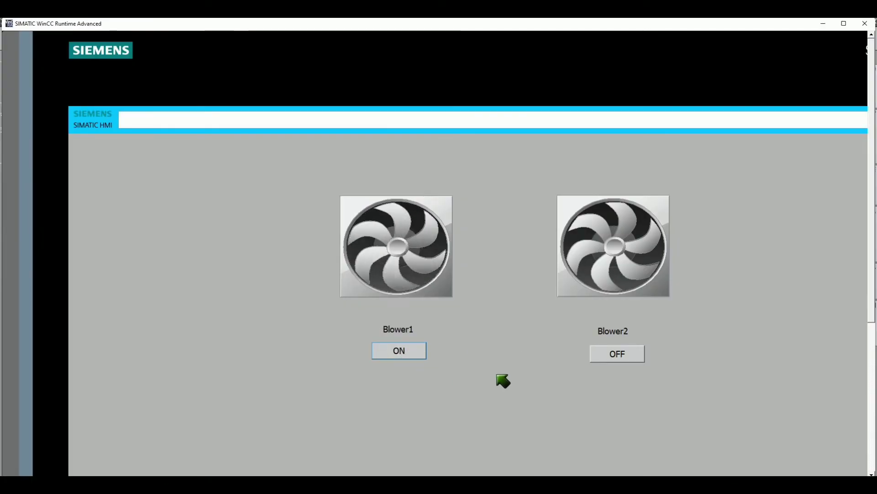
pyautogui.click(619, 352)
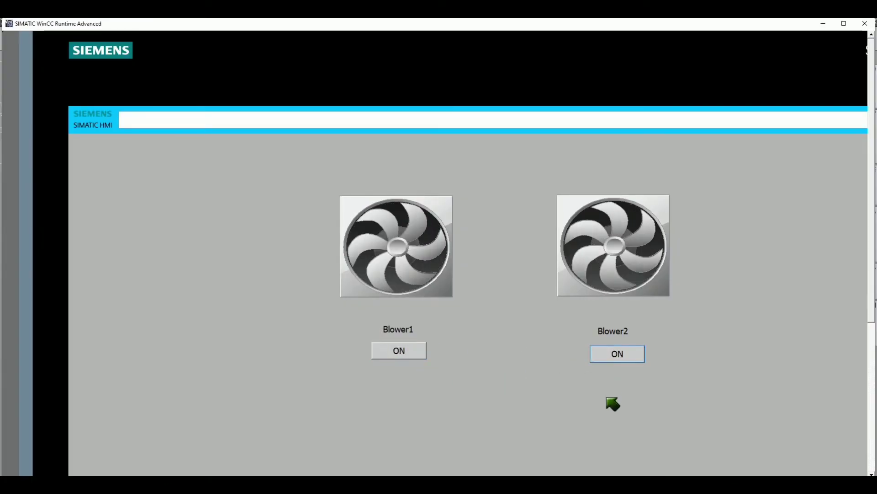
pyautogui.click(412, 353)
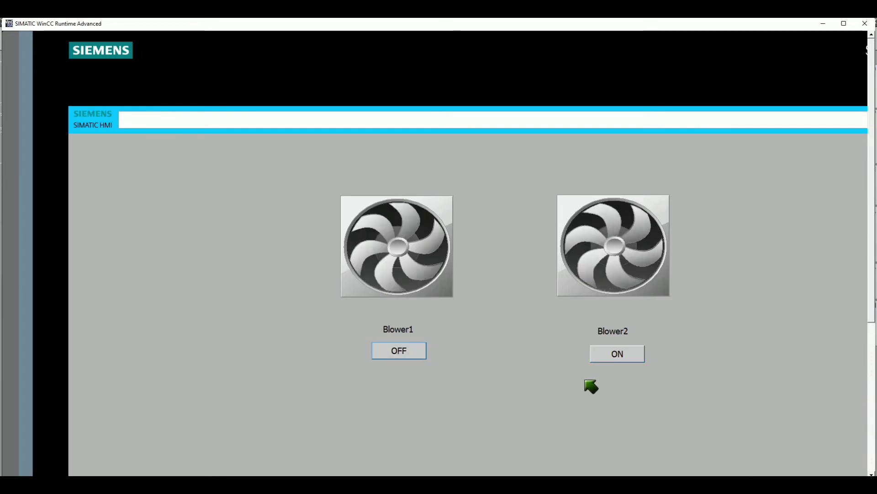
pyautogui.click(625, 355)
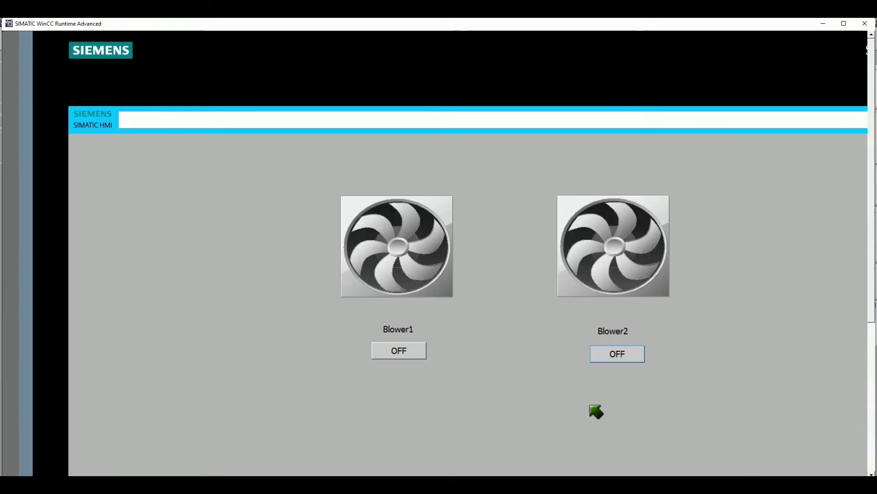
pyautogui.click(617, 355)
pyautogui.click(421, 351)
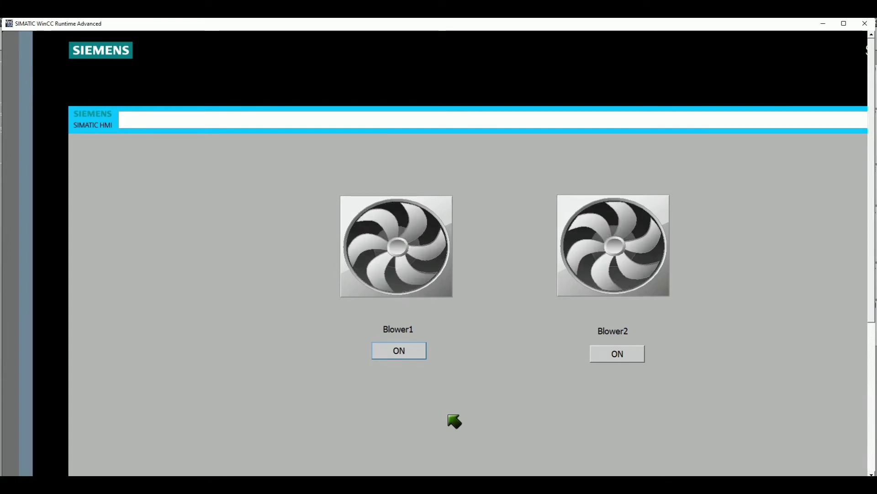
pyautogui.click(864, 23)
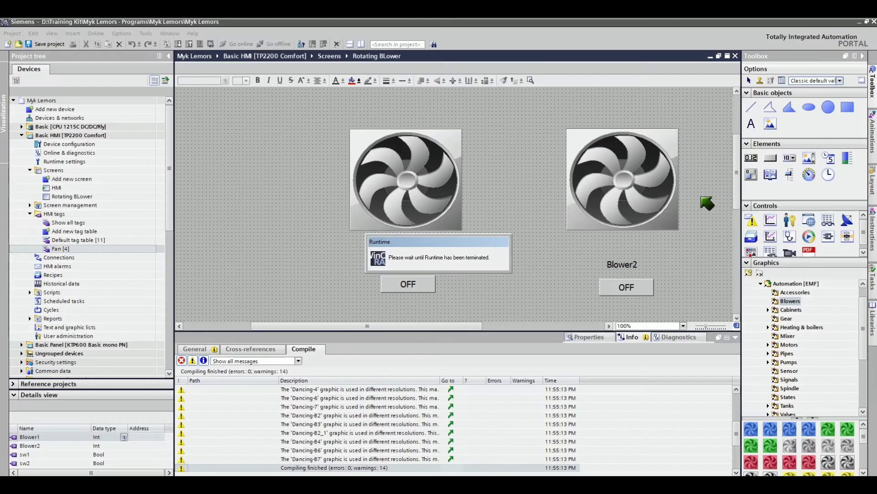
# - Add a global data block named PLC to the program blocks of the Basic CPU 1215C
pyautogui.moveTo(421, 326); pyautogui.dragTo(458, 326)
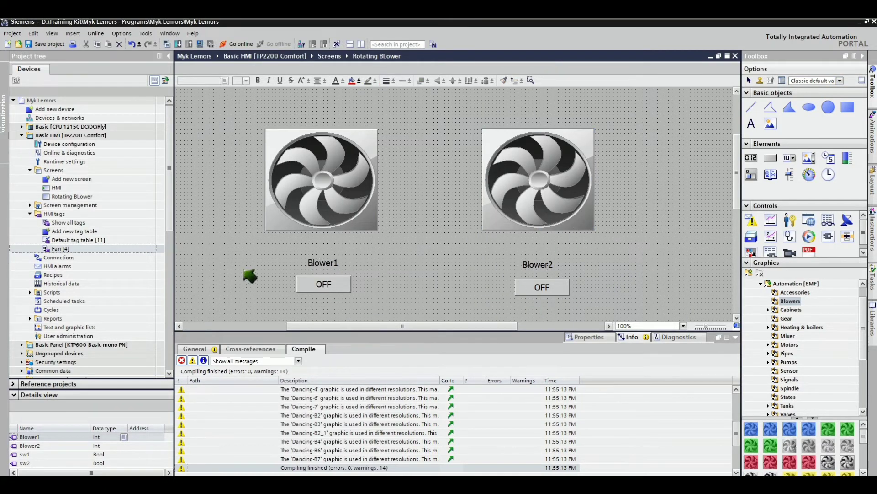
pyautogui.click(27, 128)
pyautogui.click(22, 126)
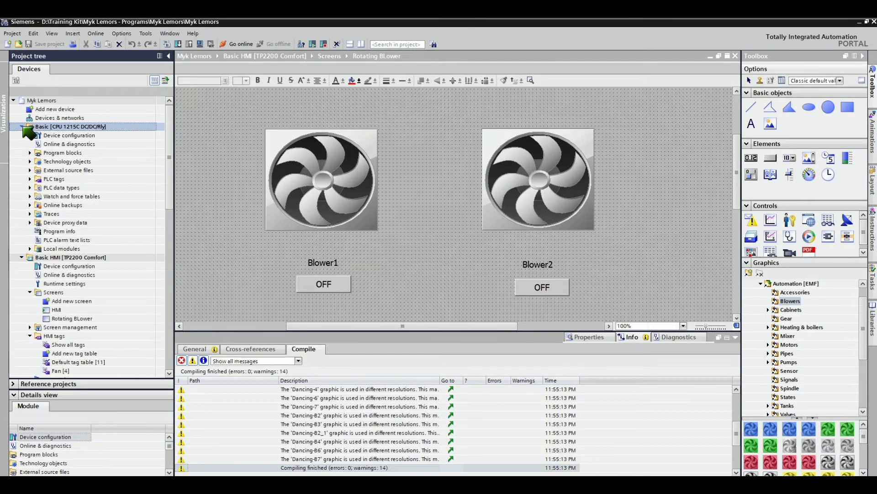
pyautogui.click(30, 153)
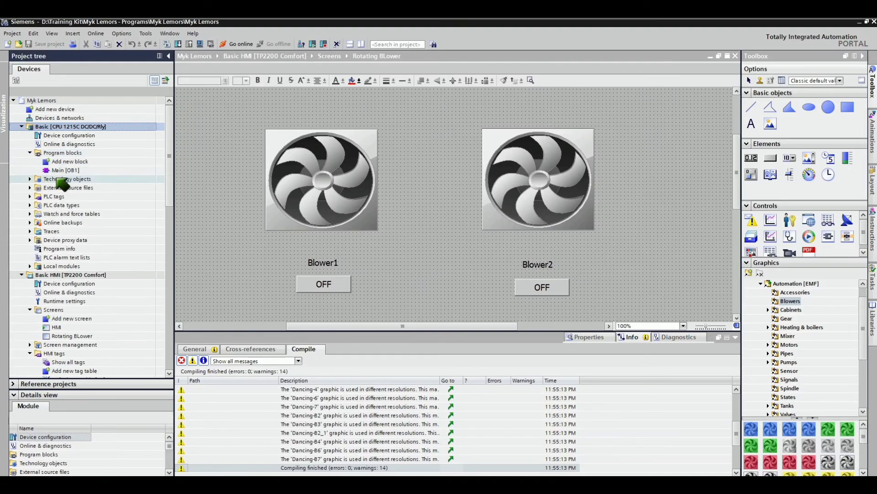
pyautogui.doubleClick(69, 162)
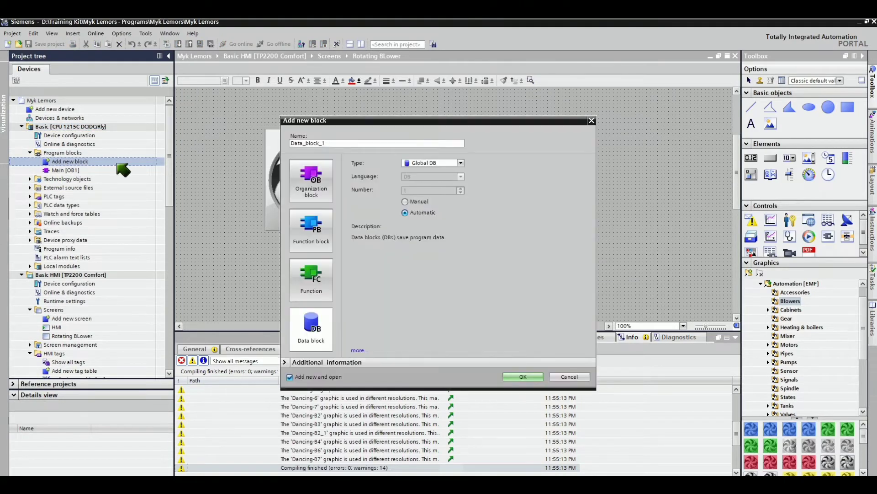
pyautogui.click(311, 334)
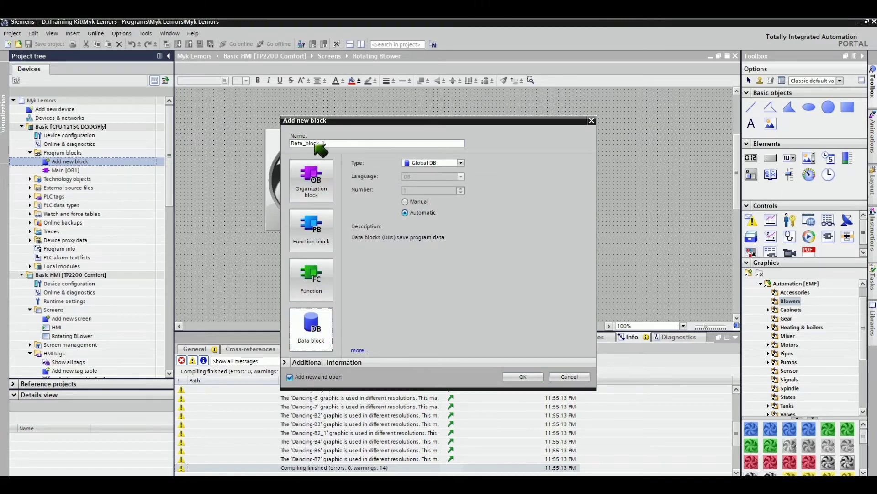
pyautogui.click(334, 143)
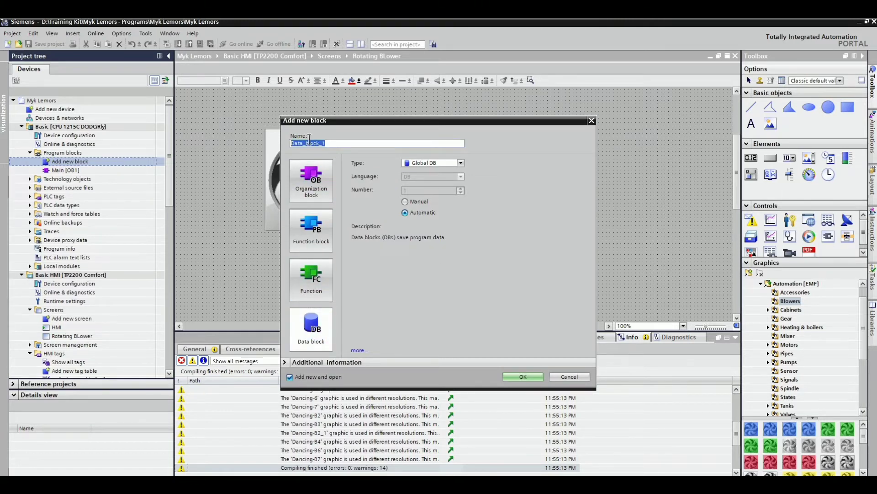
pyautogui.write('PLC')
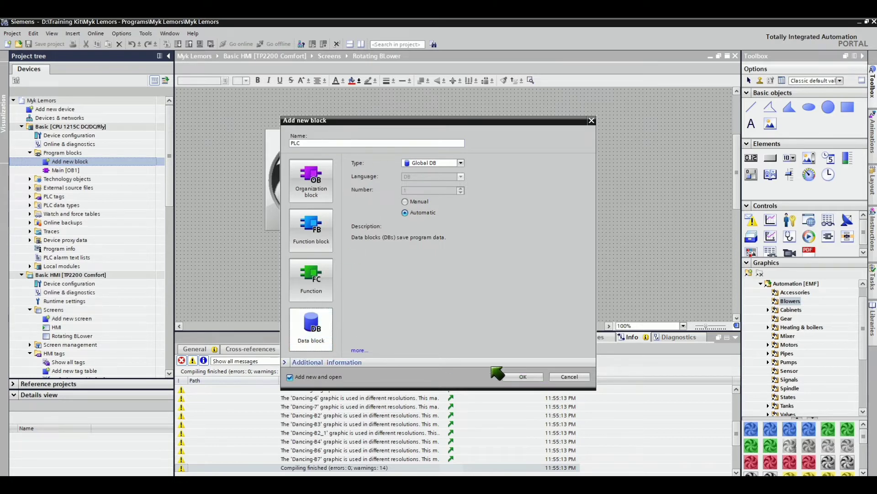
pyautogui.click(523, 376)
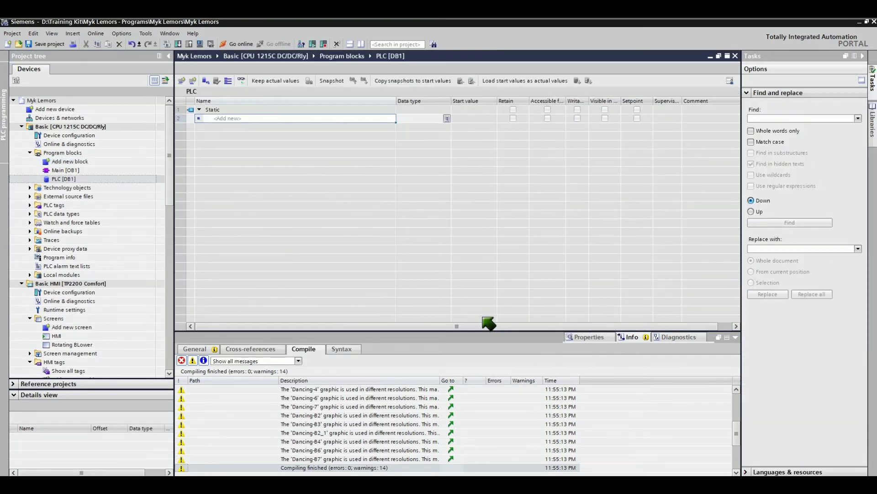
# - Create a static variable named PLC Tag with data type Int in the PLC data block
pyautogui.write('PLC Tag')
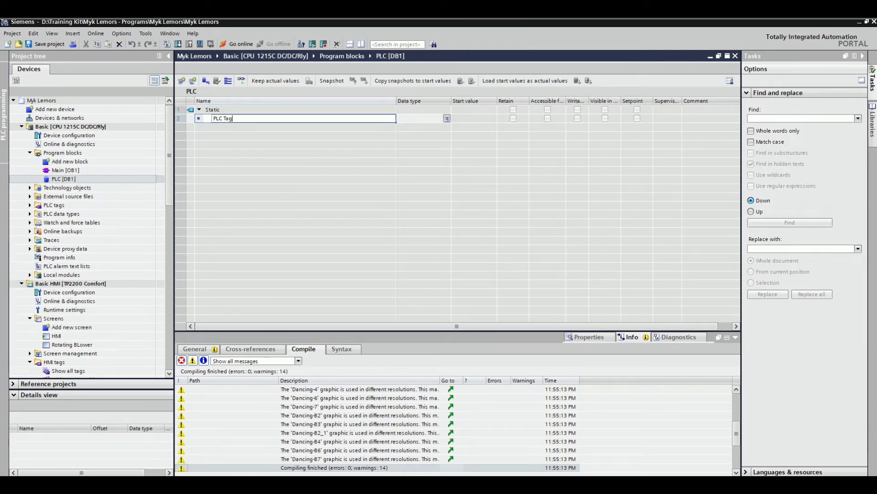
pyautogui.click(408, 119)
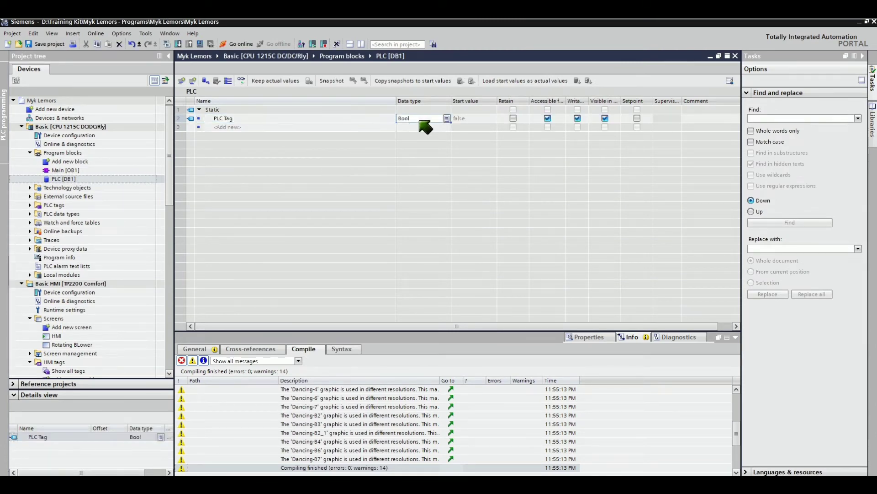
pyautogui.click(419, 119)
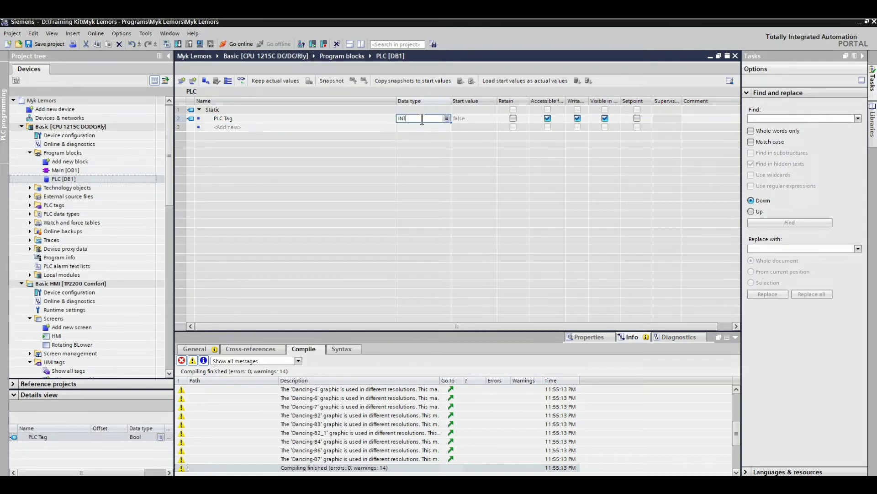
pyautogui.click(420, 129)
pyautogui.press('Return')
# - Copy the PLC Tag row from the data block into the Fan HMI tag table
pyautogui.rightClick(185, 120)
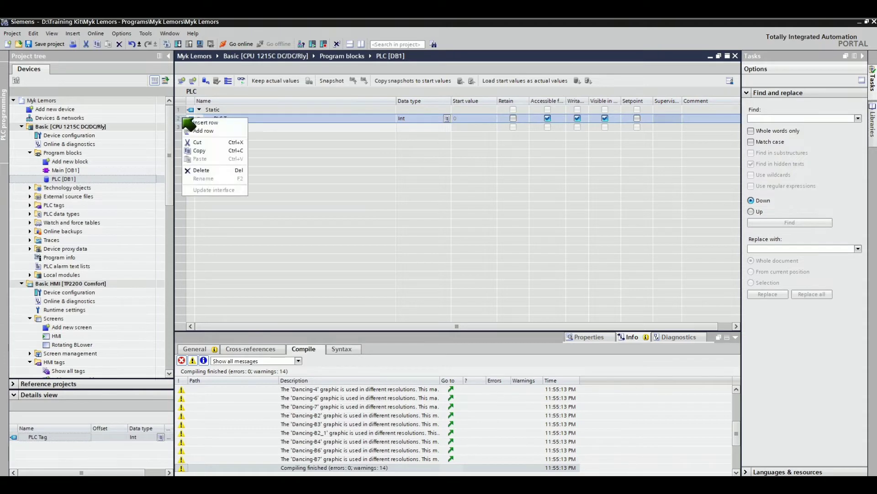
pyautogui.click(213, 151)
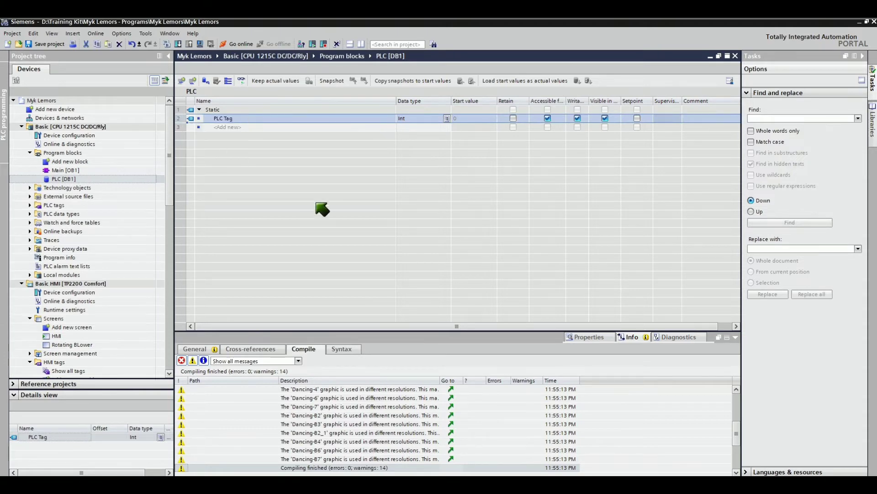
pyautogui.scroll(-3, 173, 197)
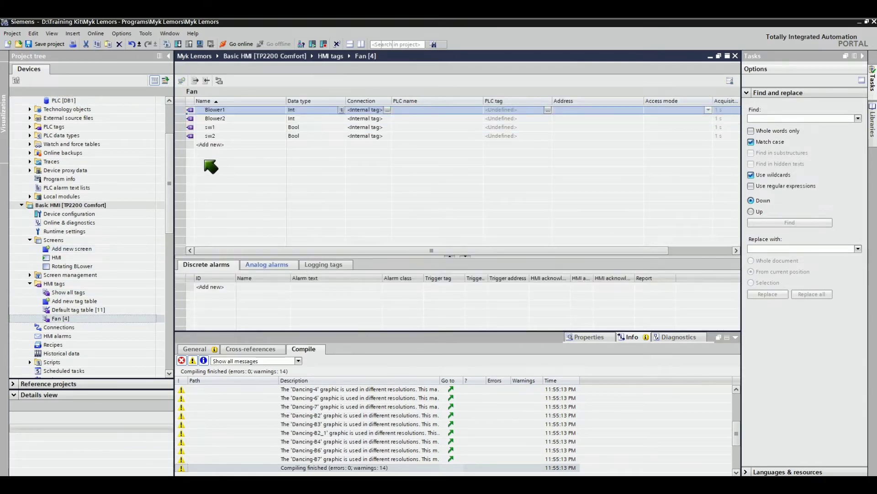
pyautogui.rightClick(183, 146)
pyautogui.click(242, 165)
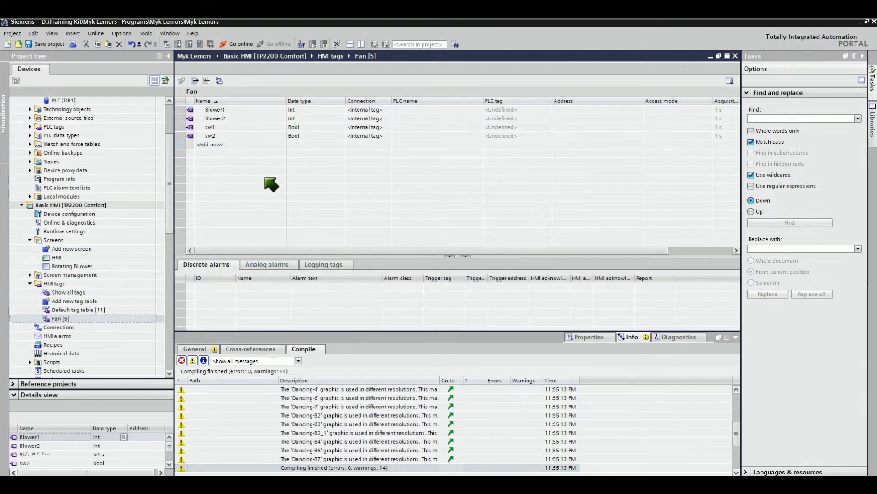
# - Download the Basic PLC program to the device, choosing Re-initialize for the data blocks, and finish the load
pyautogui.scroll(3, 173, 183)
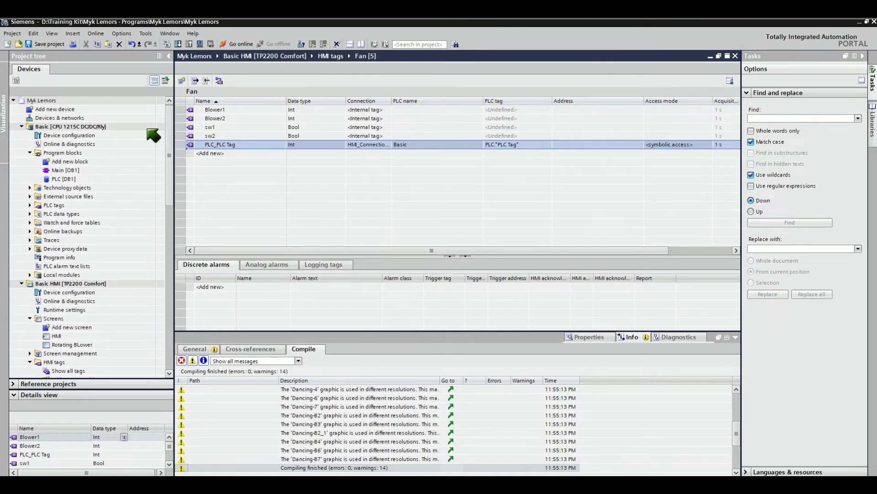
pyautogui.click(69, 129)
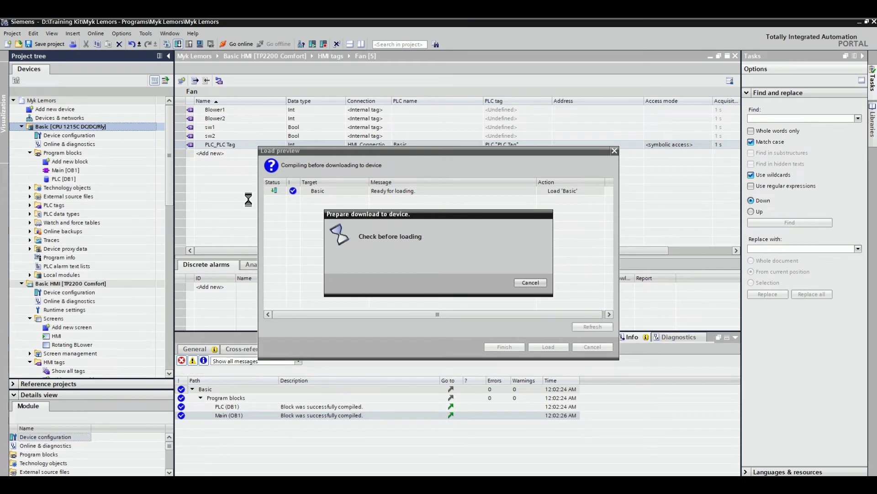
pyautogui.click(601, 225)
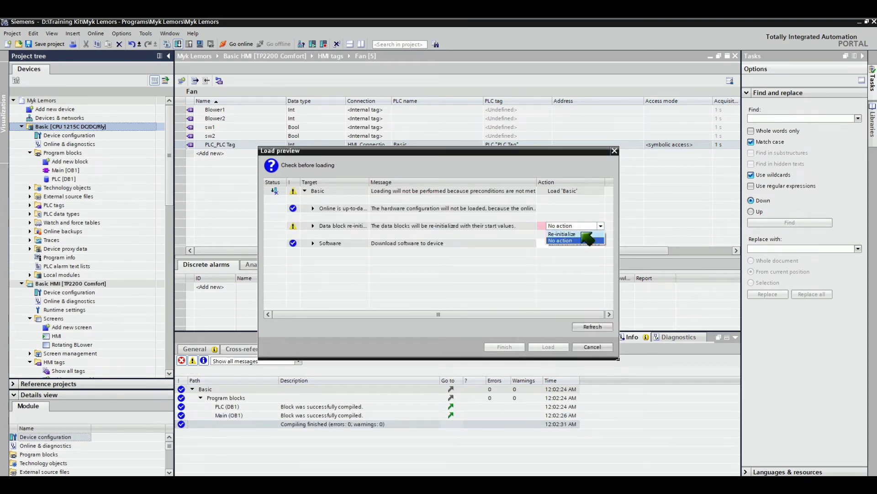
pyautogui.click(577, 234)
pyautogui.click(550, 346)
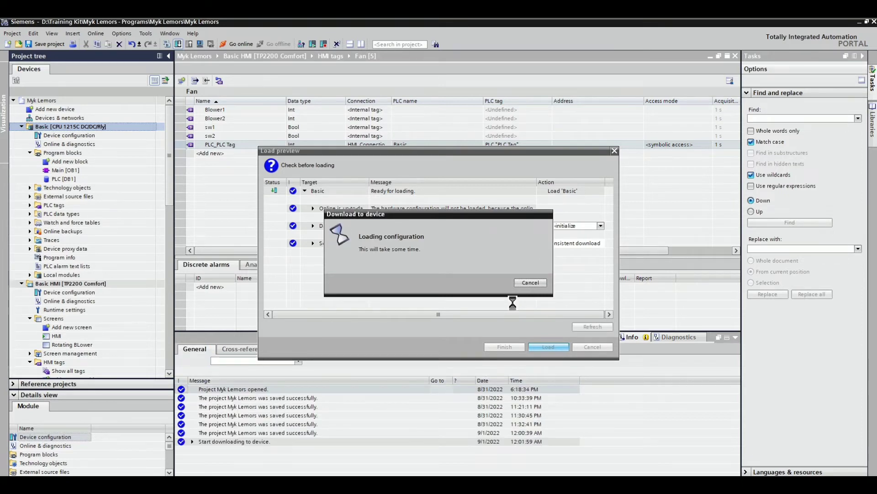
pyautogui.click(510, 346)
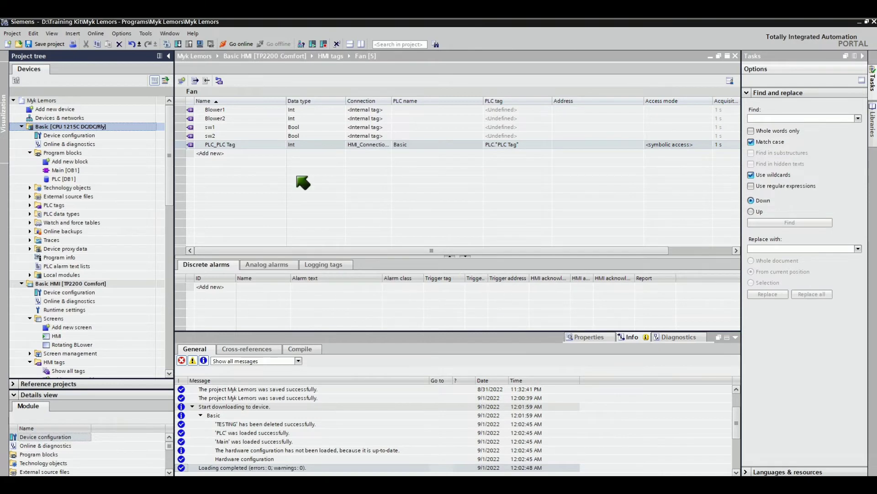
# - On the Rotating BLower screen, move the static blower graphic off the Blower2 graphic I/O field to the empty space beside it
pyautogui.click(313, 229)
pyautogui.click(292, 479)
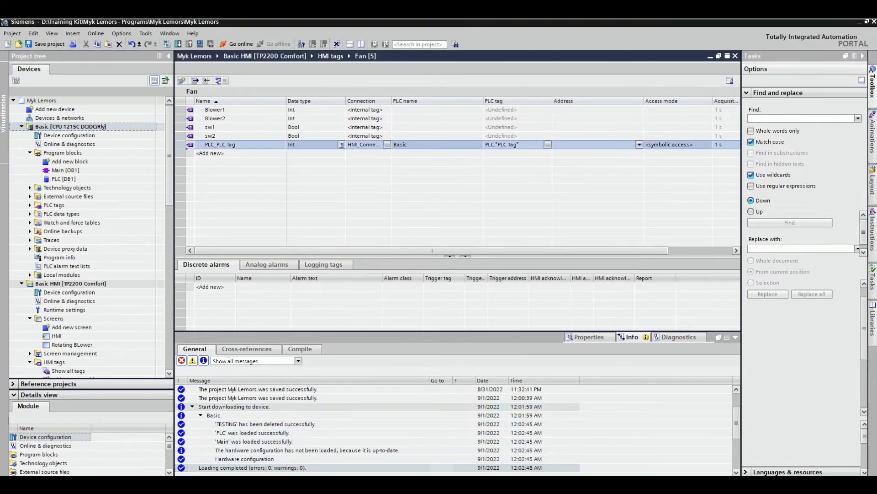
pyautogui.click(584, 226)
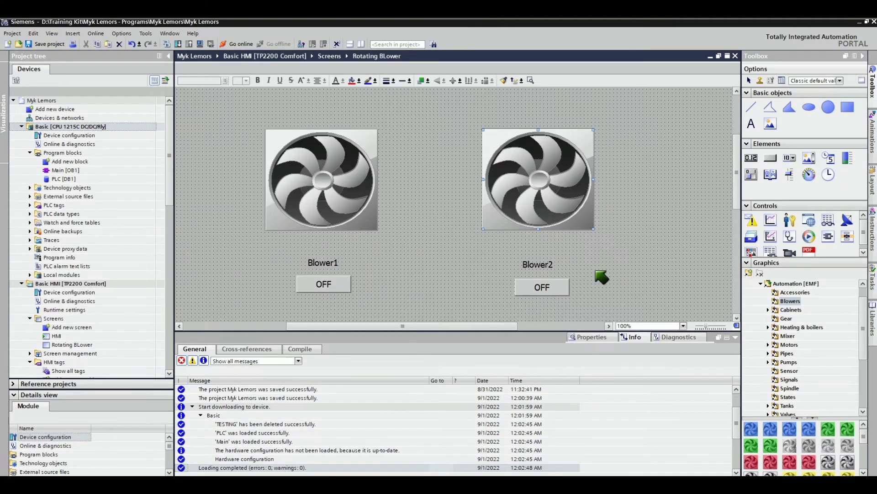
pyautogui.click(593, 338)
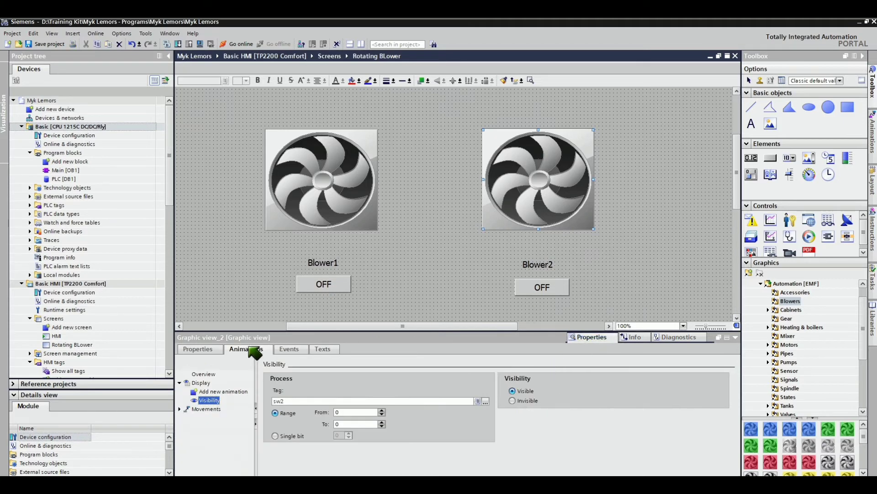
pyautogui.click(204, 350)
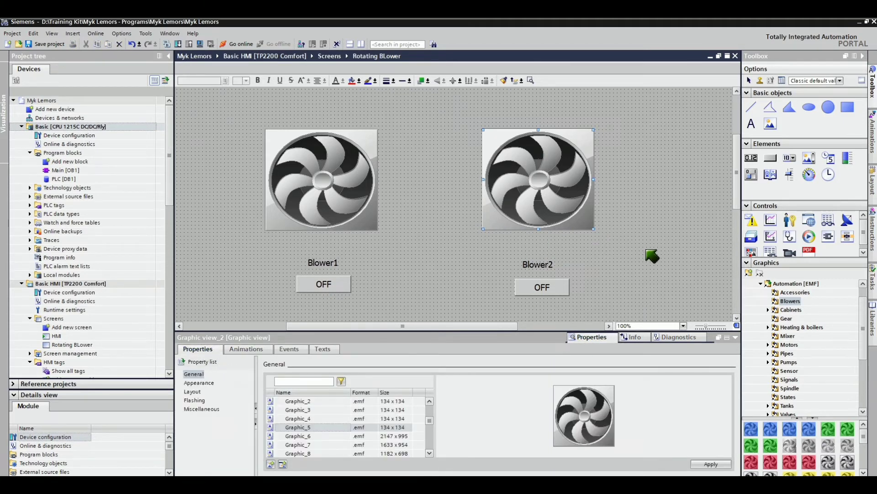
pyautogui.moveTo(576, 223); pyautogui.dragTo(696, 226)
# - Set the process tag of the graphic I/O field above Blower2 to PLC_PLC Tag
pyautogui.click(577, 228)
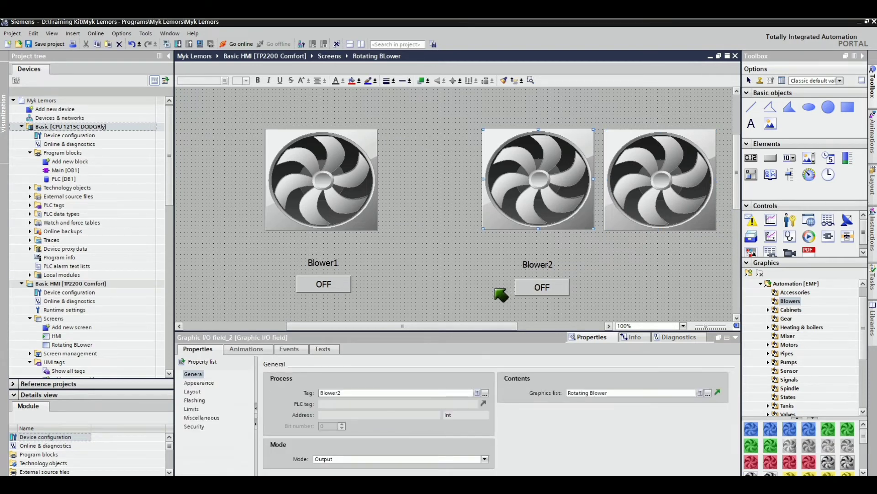
pyautogui.click(485, 393)
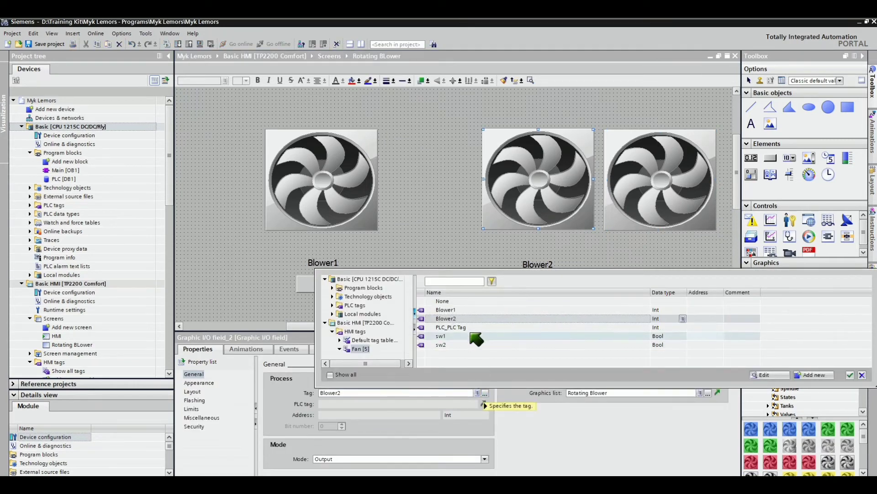
pyautogui.click(473, 327)
pyautogui.click(850, 375)
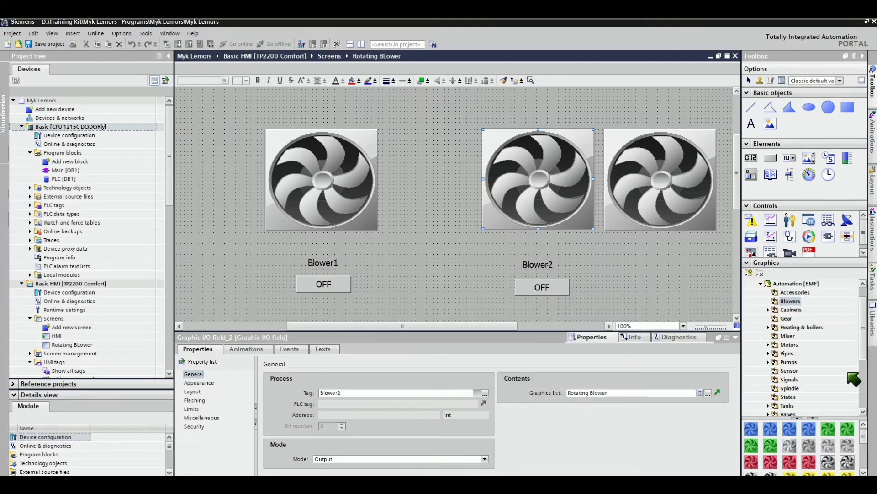
# - In the screen's Loaded event, set the second SimulateTag function's tag to PLC_PLC Tag and its cycle to 1
pyautogui.click(680, 294)
pyautogui.click(298, 350)
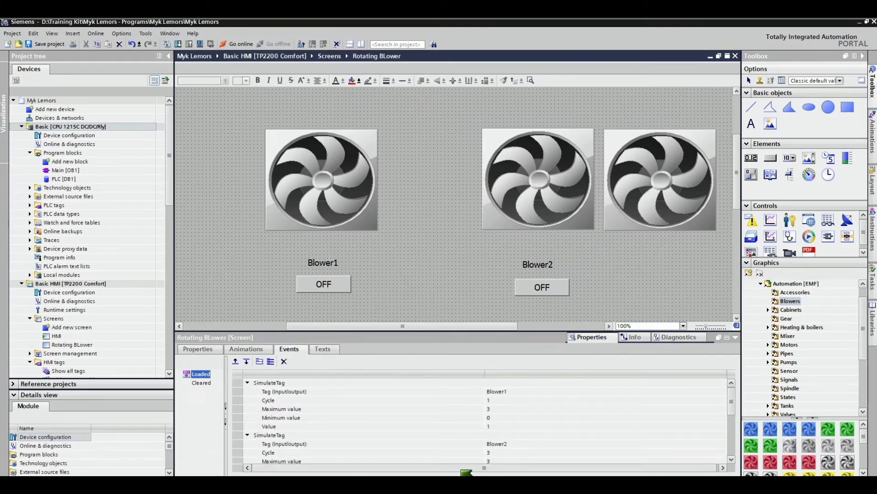
pyautogui.scroll(-2, 734, 412)
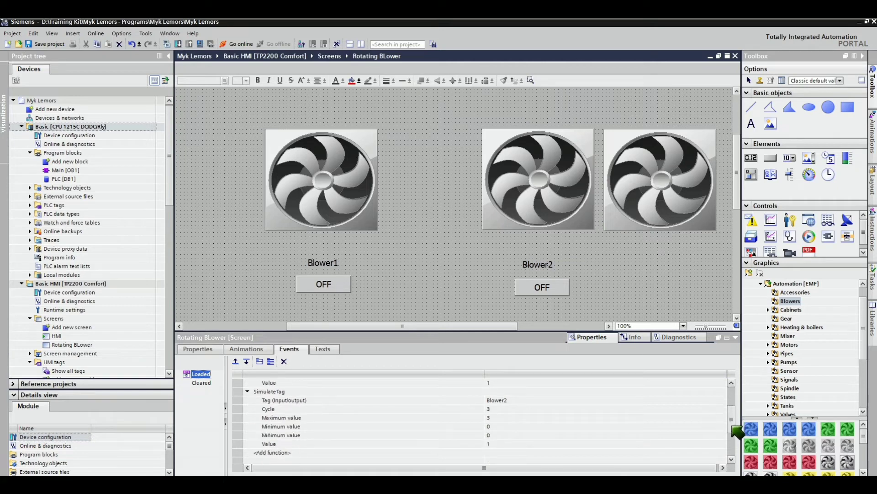
pyautogui.click(503, 401)
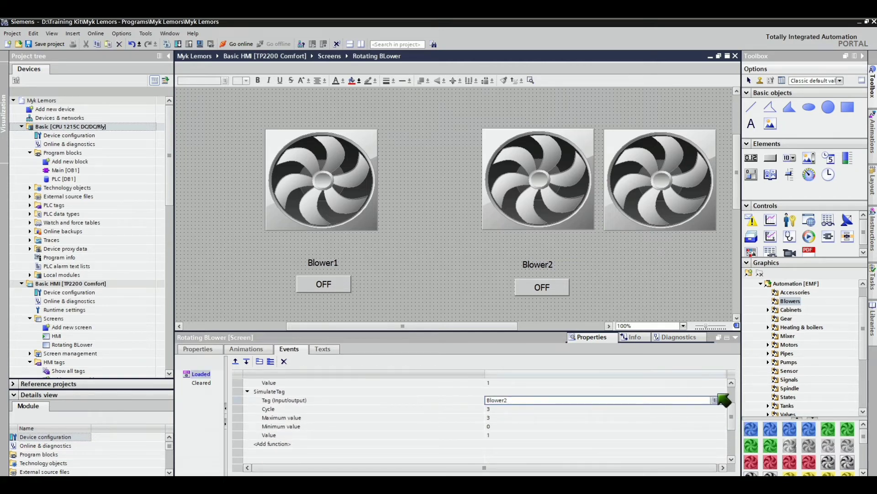
pyautogui.click(722, 400)
pyautogui.click(466, 335)
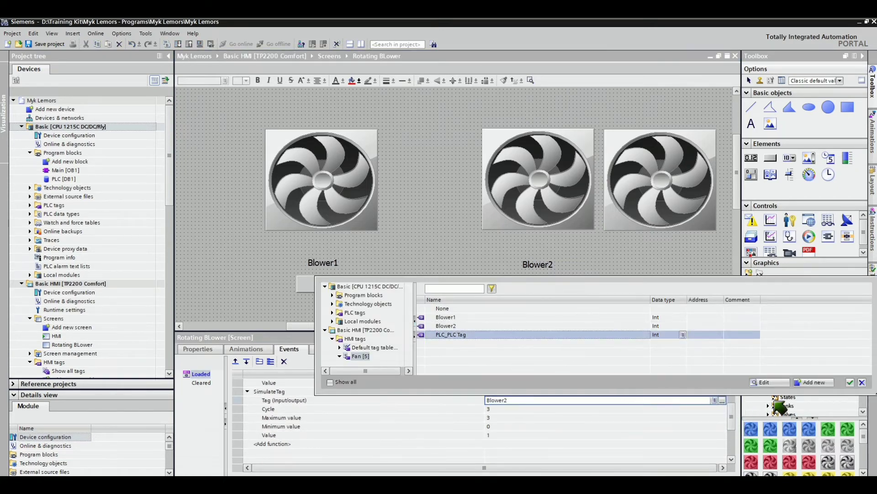
pyautogui.click(850, 382)
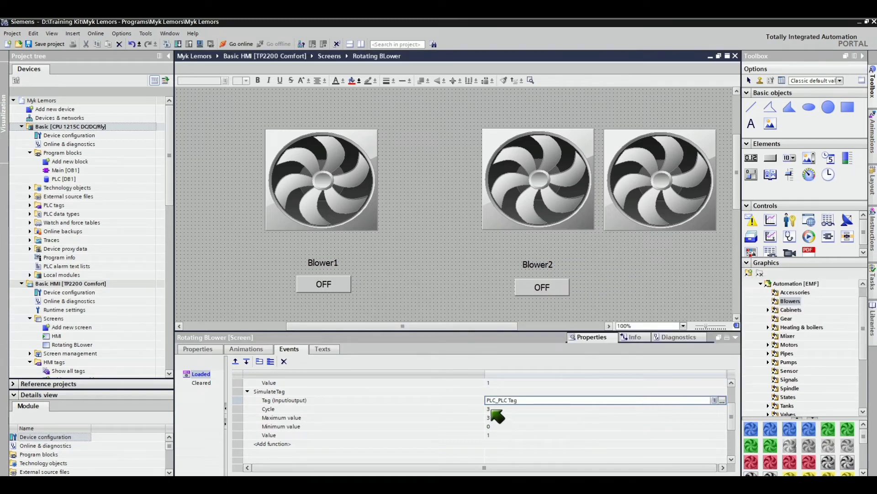
pyautogui.click(491, 409)
pyautogui.click(534, 434)
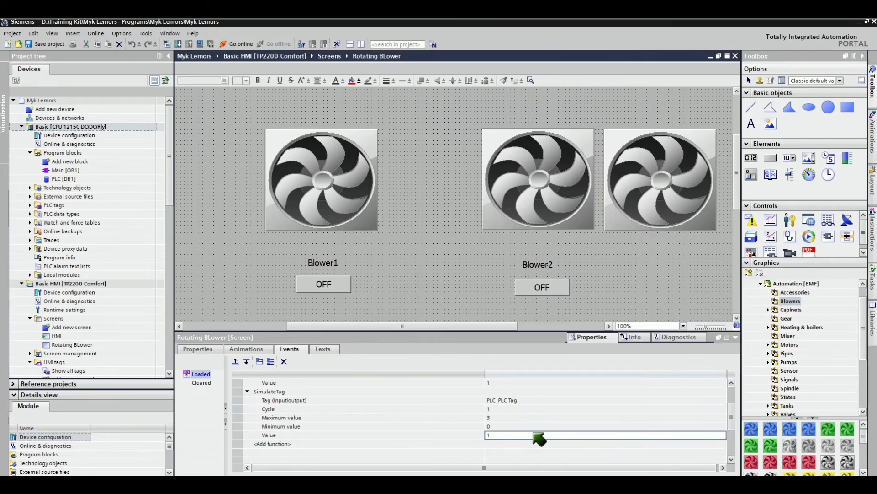
# - Simulate the Rotating BLower screen, switch on Blower1 and Blower2 to check both animations, and close the runtime
pyautogui.click(735, 337)
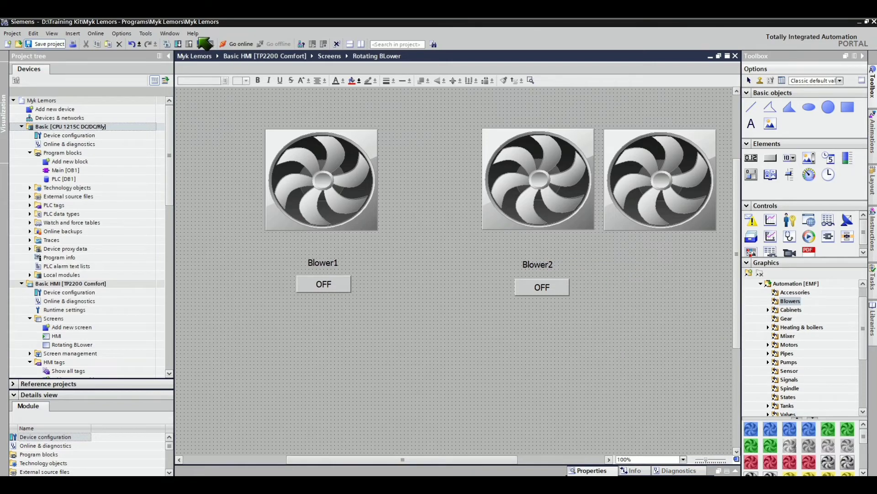
pyautogui.click(201, 43)
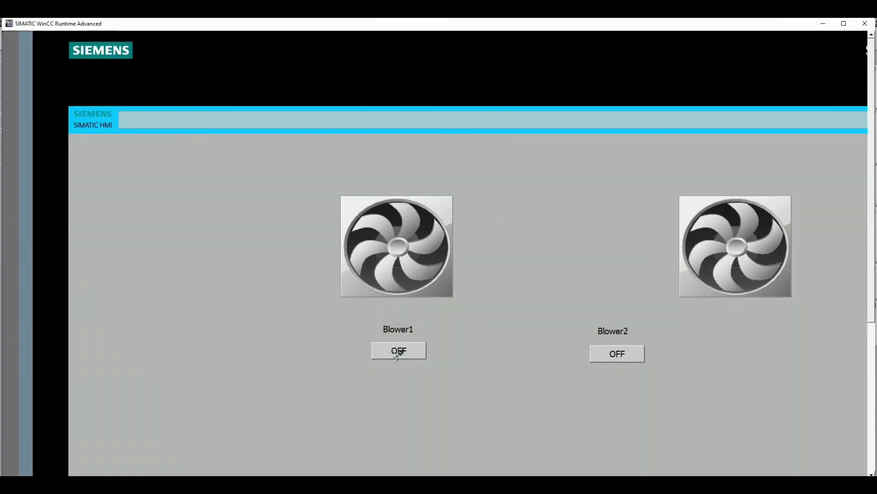
pyautogui.click(396, 353)
pyautogui.click(615, 355)
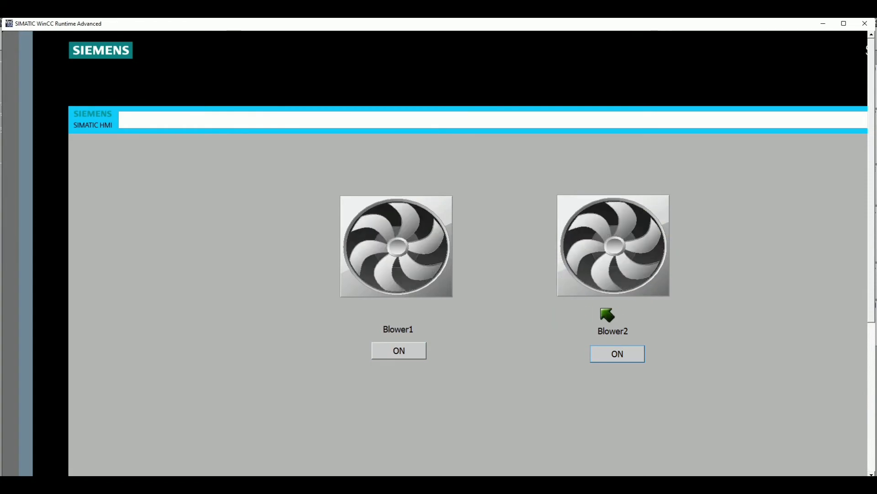
pyautogui.click(624, 353)
pyautogui.click(632, 352)
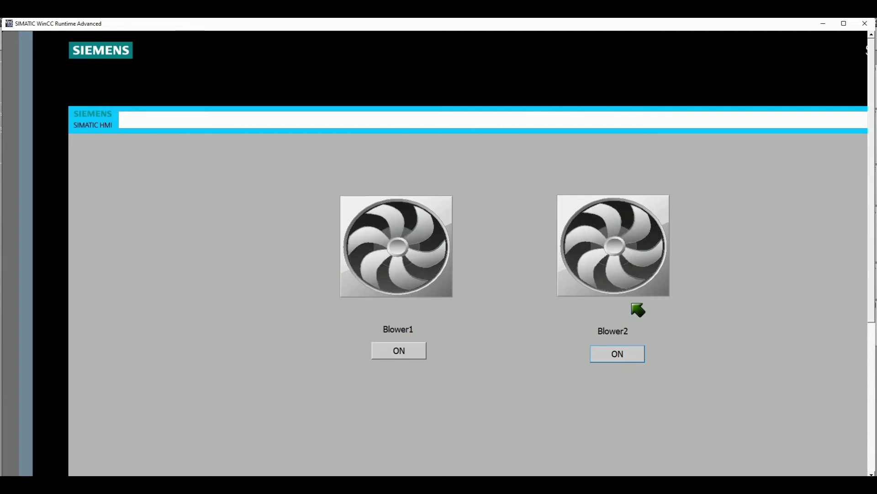
pyautogui.click(867, 27)
# - Move the static blower graphic back over Blower2's graphic I/O field and test both blower switches in the simulation
pyautogui.moveTo(659, 203); pyautogui.dragTo(537, 202)
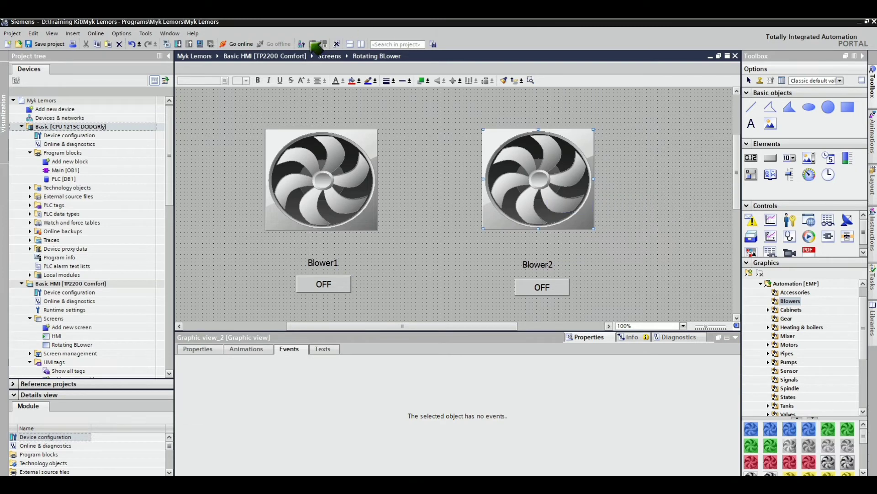
pyautogui.click(199, 44)
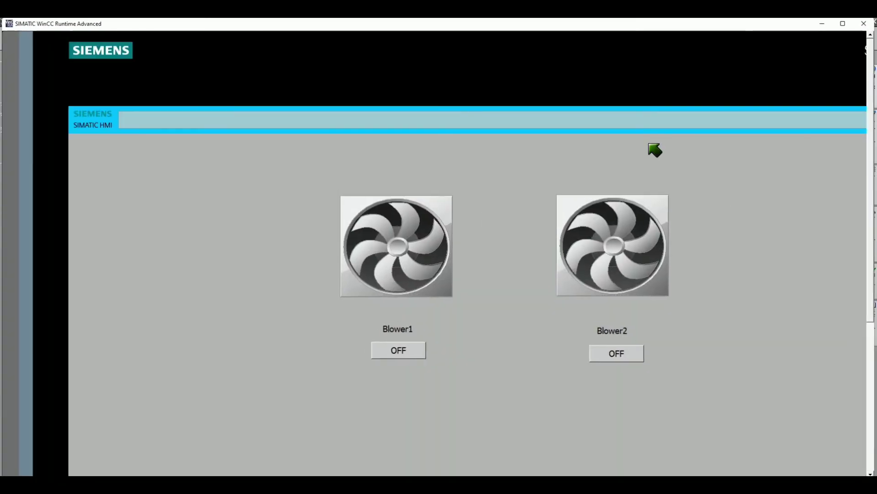
pyautogui.click(615, 354)
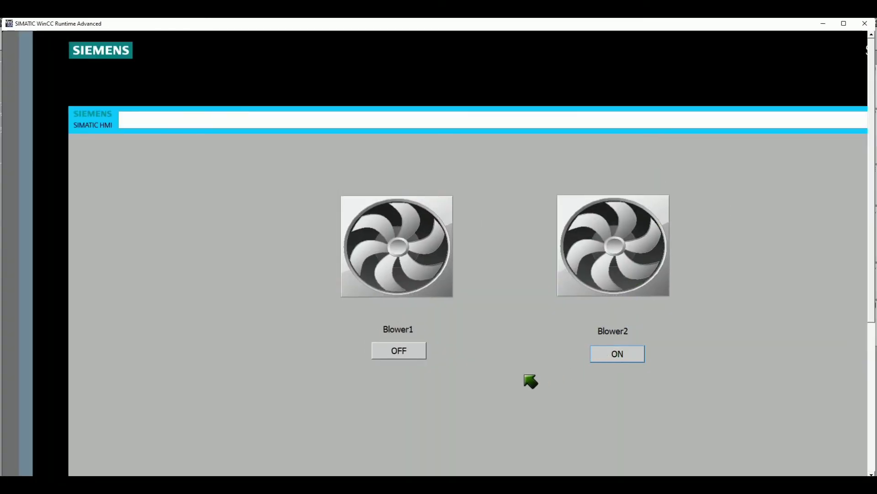
pyautogui.click(408, 358)
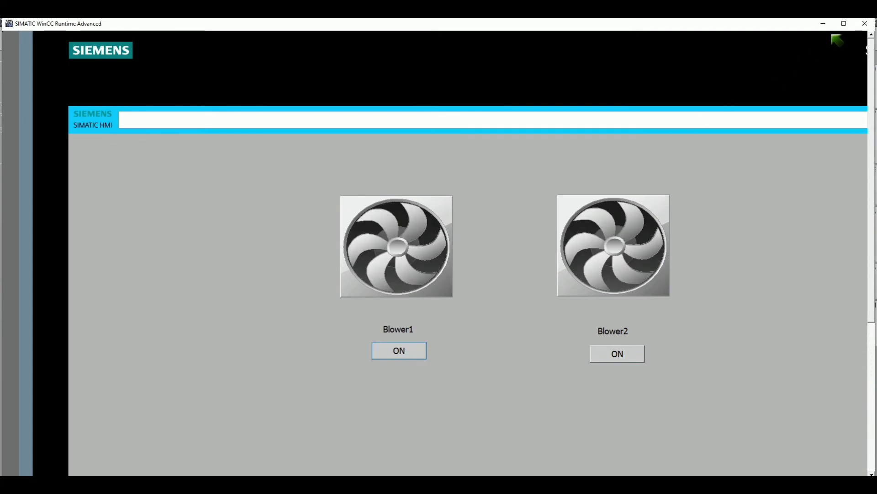
pyautogui.click(865, 23)
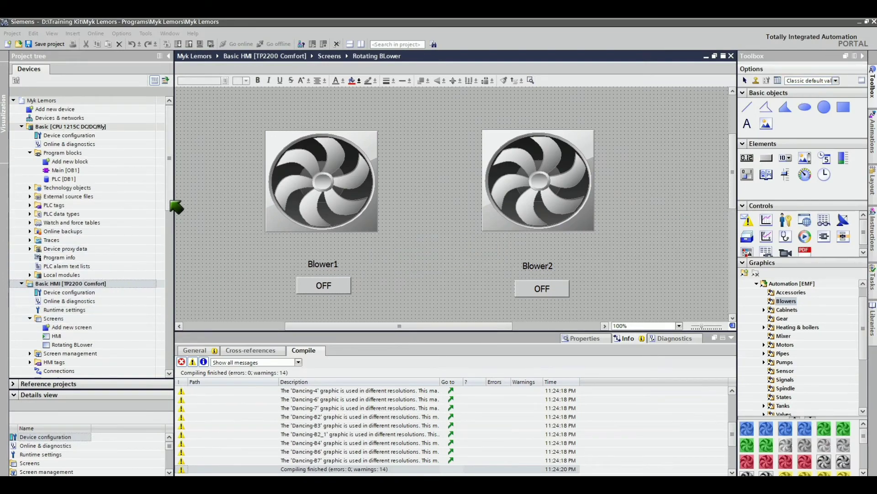
# - Open the Basic HMI graphic lists and enlarge the entries area to examine the Walking Animation frames
pyautogui.moveTo(171, 202); pyautogui.dragTo(173, 240)
pyautogui.click(86, 336)
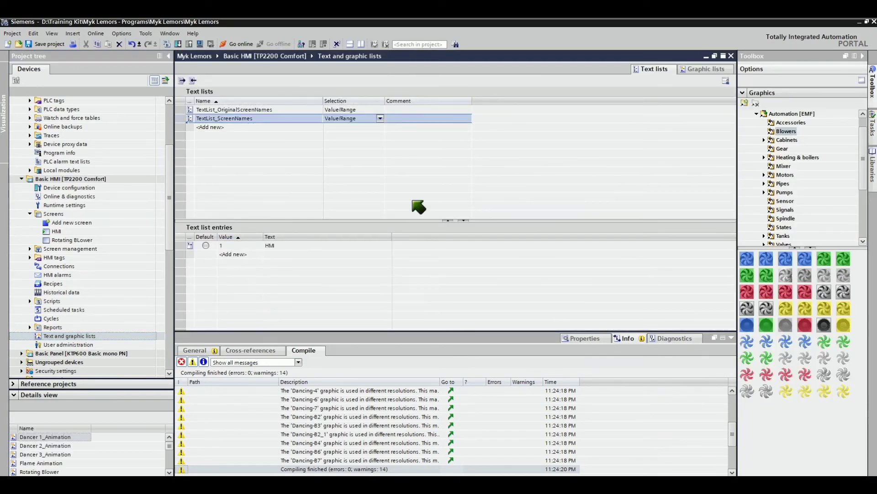
pyautogui.click(706, 69)
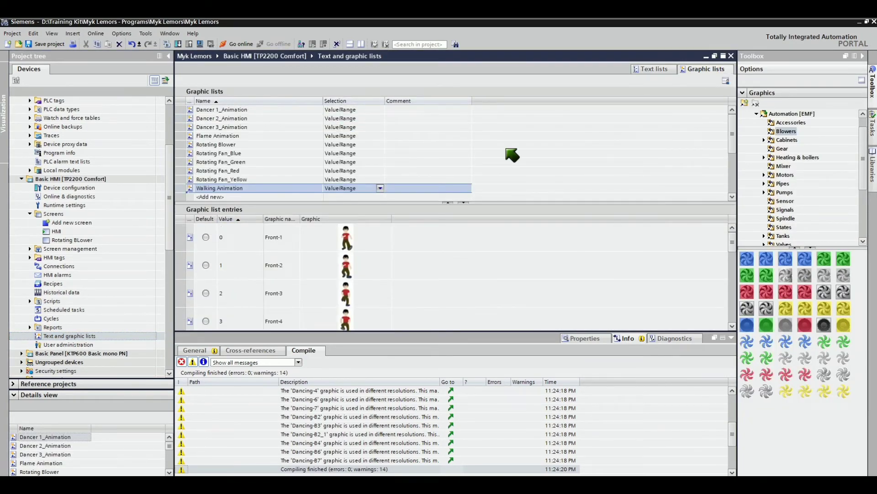
pyautogui.click(732, 338)
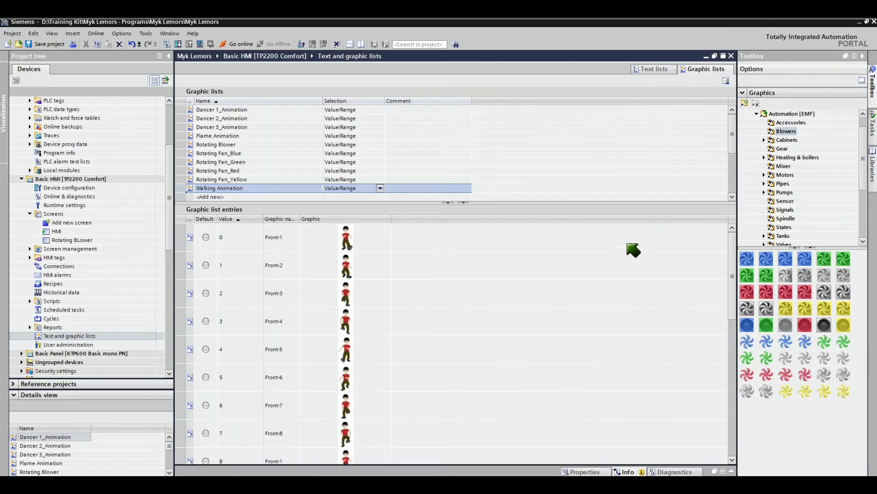
pyautogui.moveTo(604, 205); pyautogui.dragTo(603, 156)
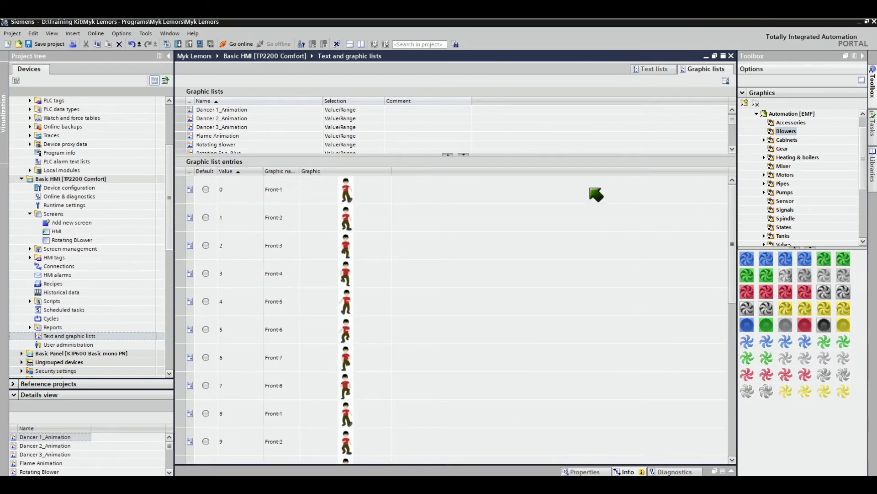
pyautogui.moveTo(732, 118); pyautogui.dragTo(733, 128)
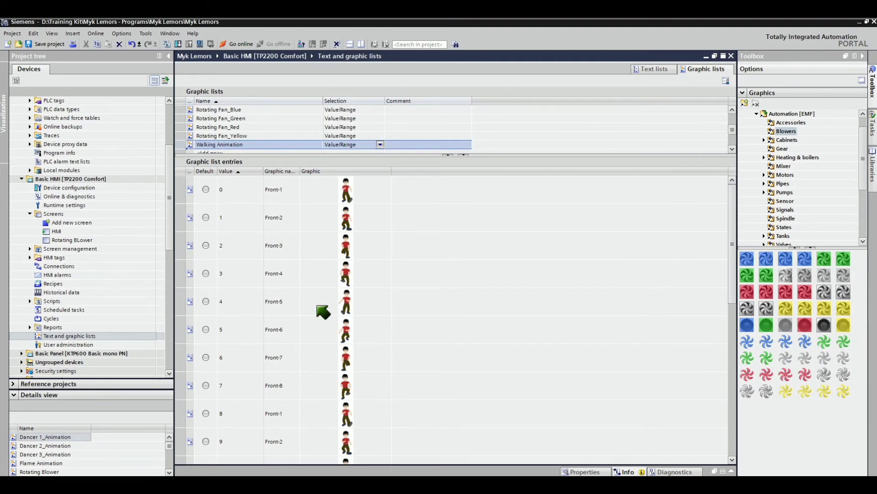
pyautogui.moveTo(733, 225); pyautogui.dragTo(710, 198)
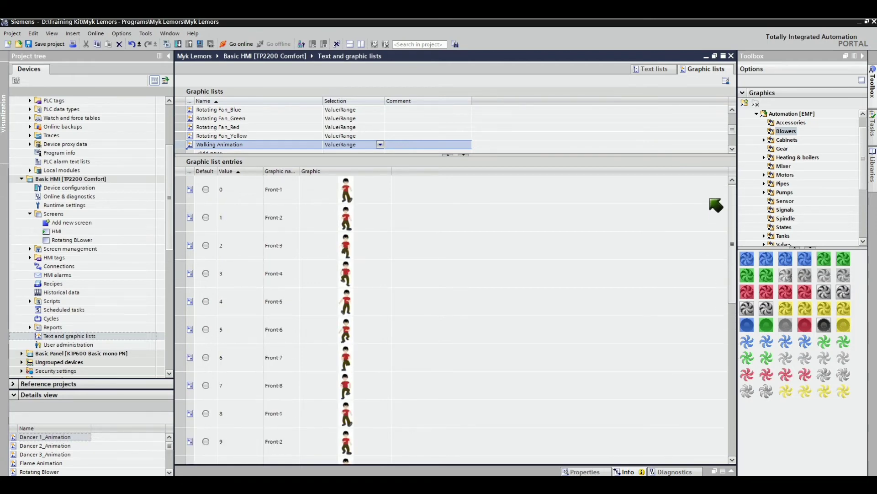
# - Review the entries of the Dancer 1_Animation, Flame Animation, Rotating Fan_Blue and Walking Animation graphic lists
pyautogui.click(462, 154)
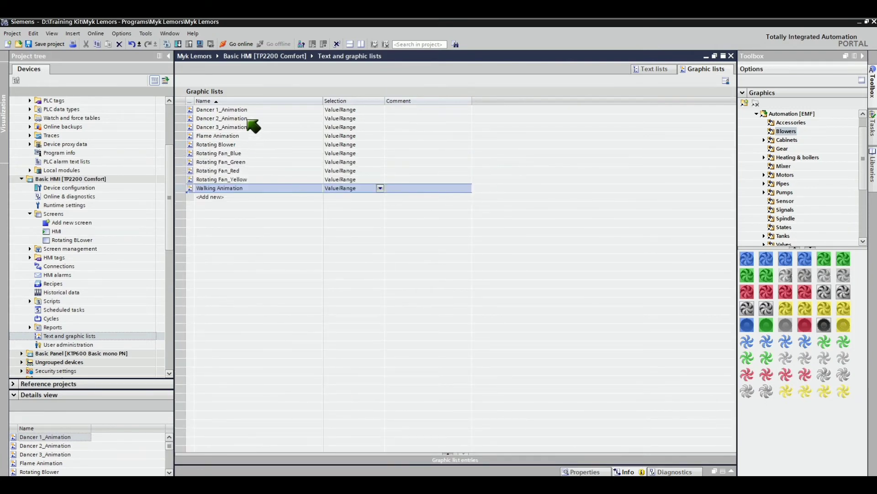
pyautogui.click(260, 110)
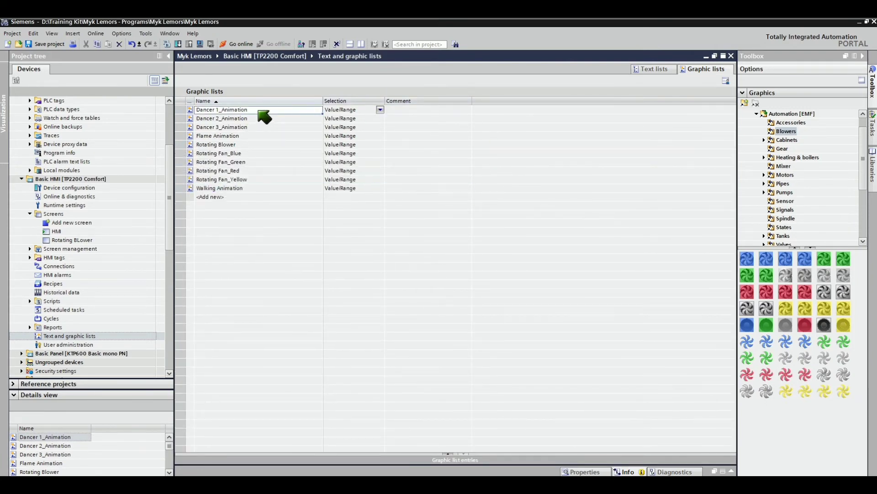
pyautogui.click(445, 455)
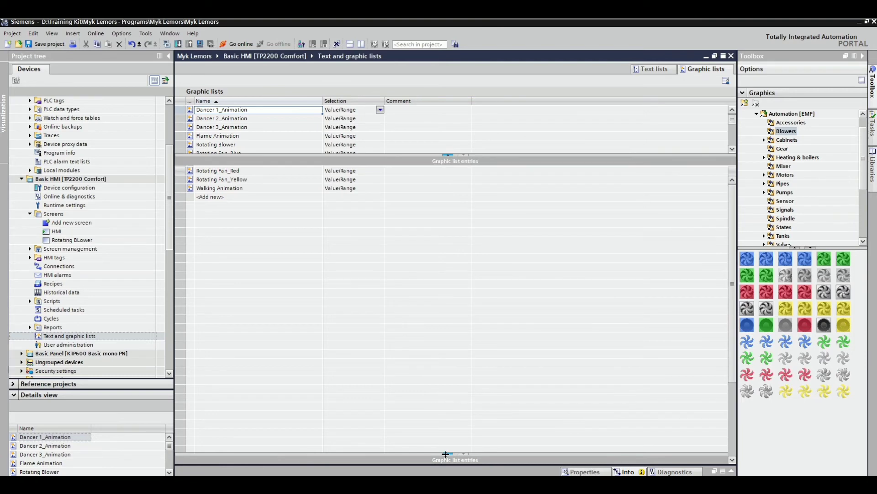
pyautogui.scroll(-4, 733, 237)
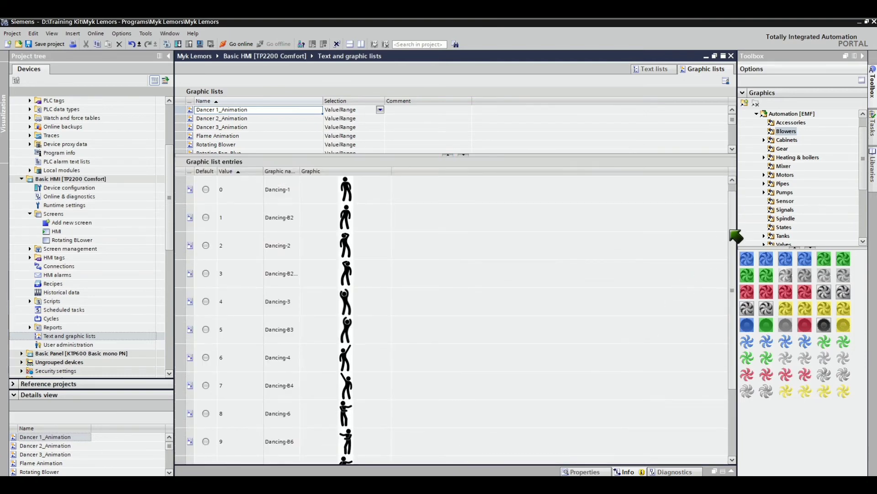
pyautogui.scroll(2, 732, 248)
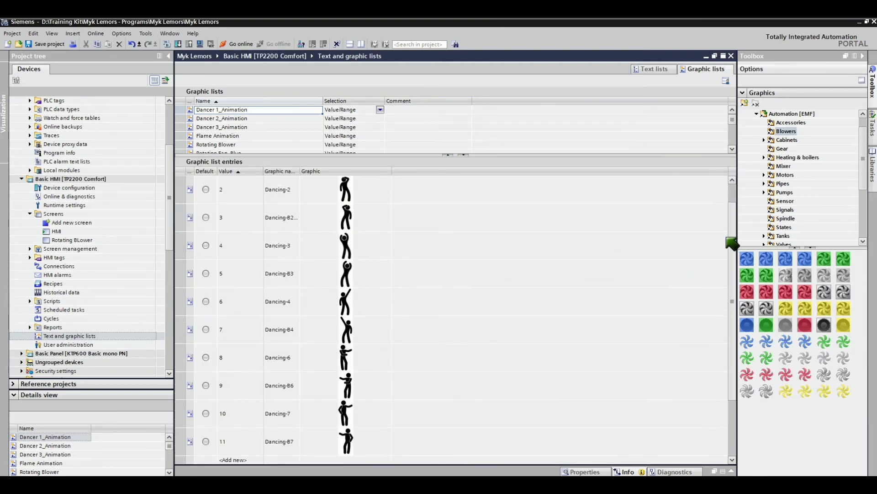
pyautogui.scroll(2, 733, 243)
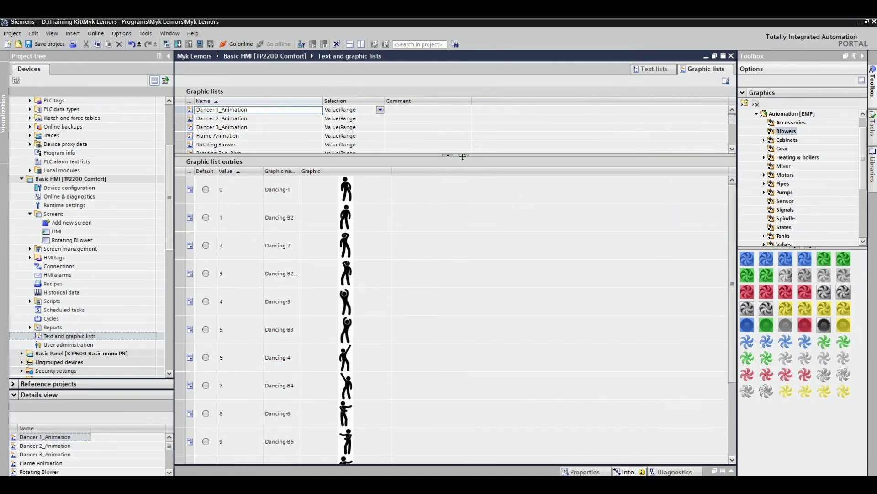
pyautogui.click(245, 135)
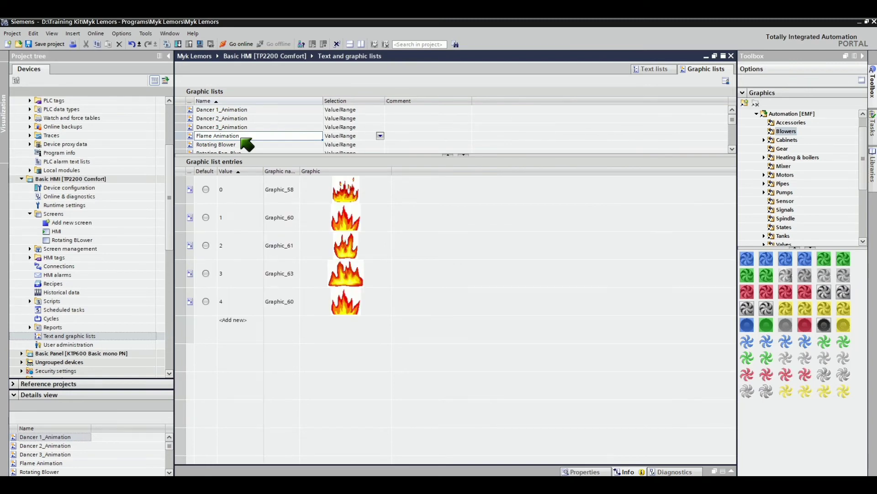
pyautogui.click(240, 152)
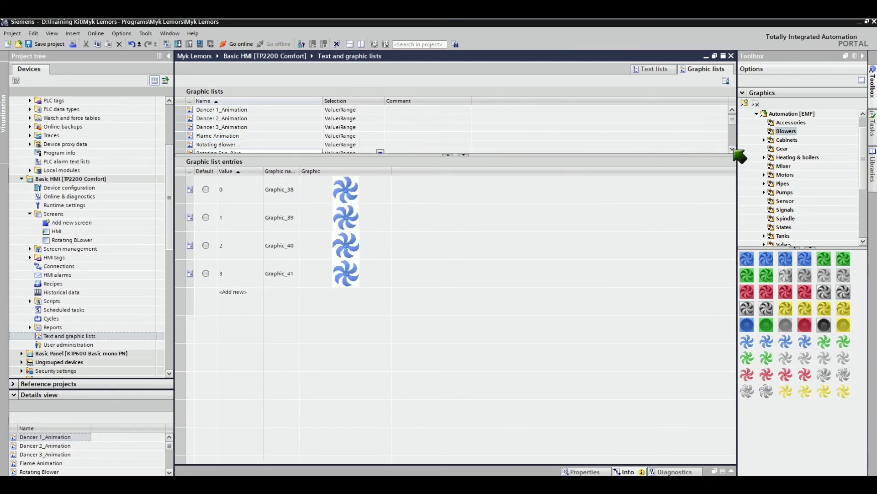
pyautogui.scroll(-2, 256, 128)
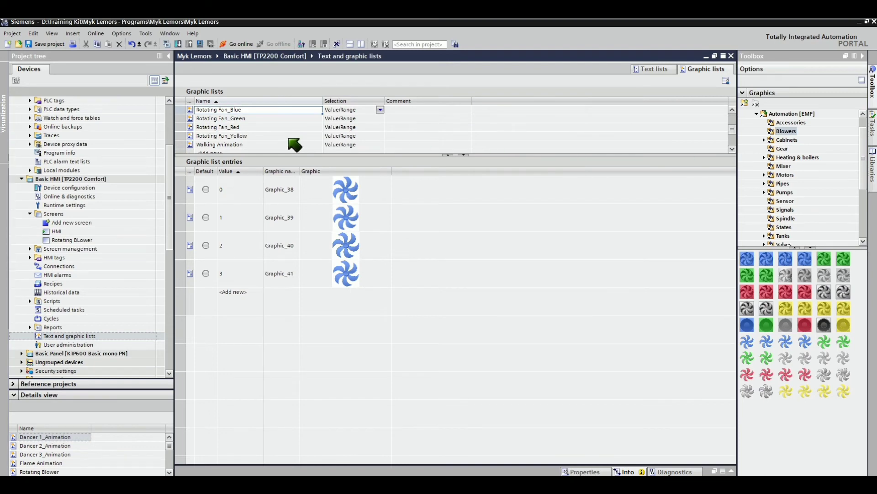
pyautogui.click(235, 144)
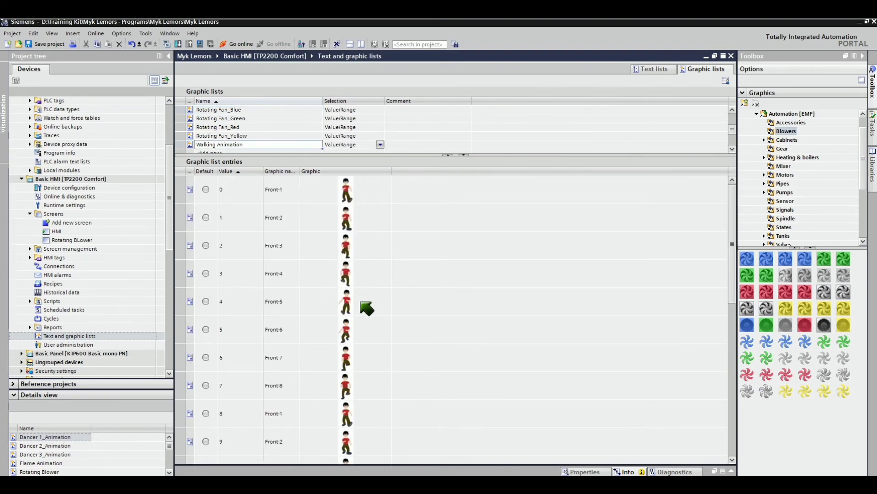
# - Open the HMI screen of Basic HMI and display the functions assigned to its Loaded event
pyautogui.scroll(4, 172, 206)
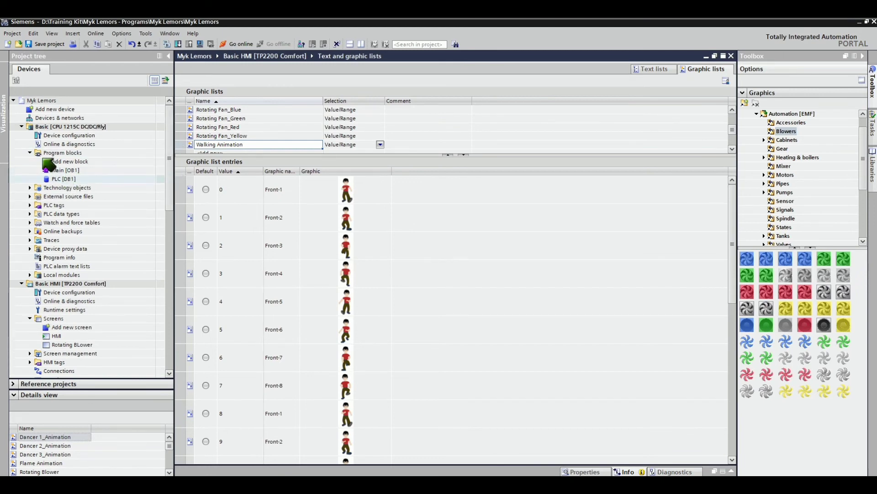
pyautogui.click(21, 127)
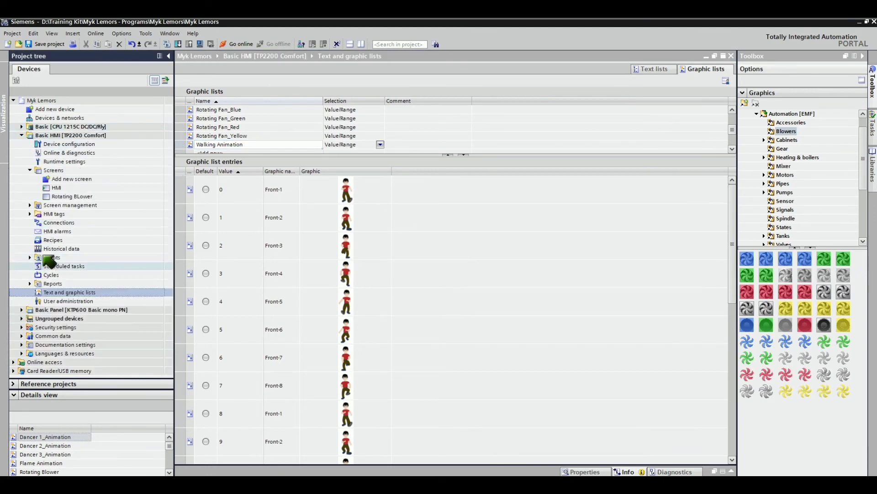
pyautogui.click(71, 189)
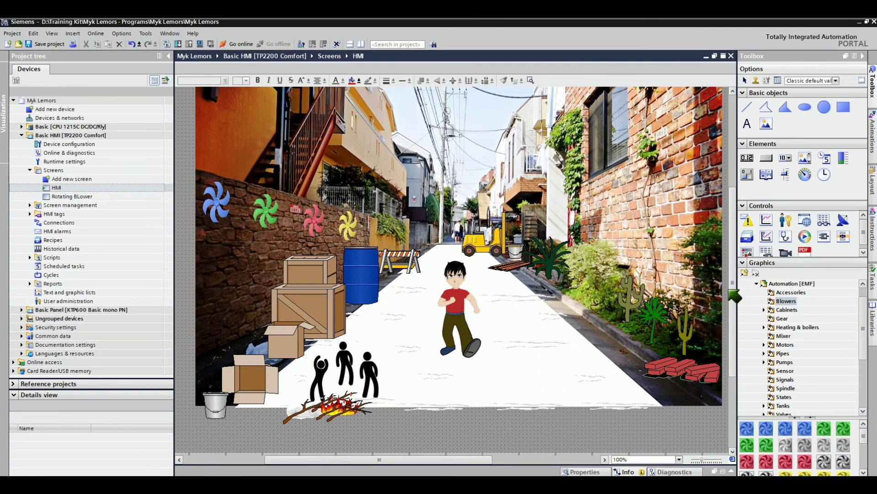
pyautogui.moveTo(734, 274); pyautogui.dragTo(734, 299)
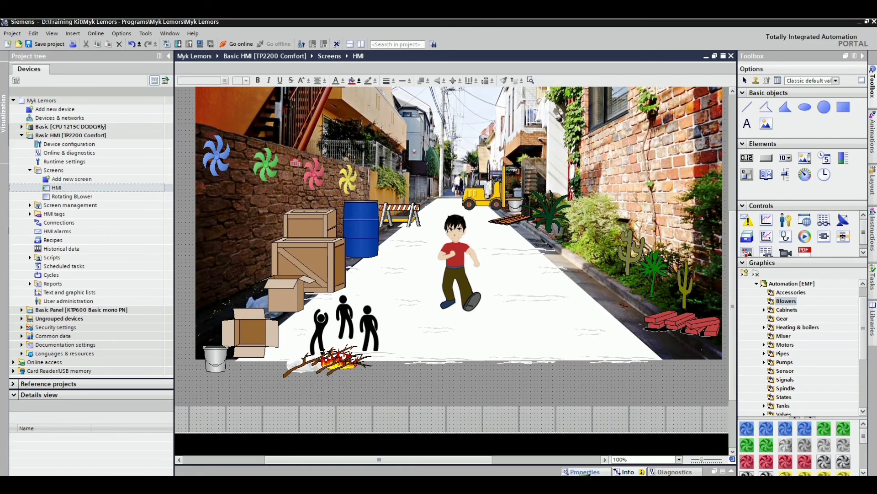
pyautogui.click(582, 472)
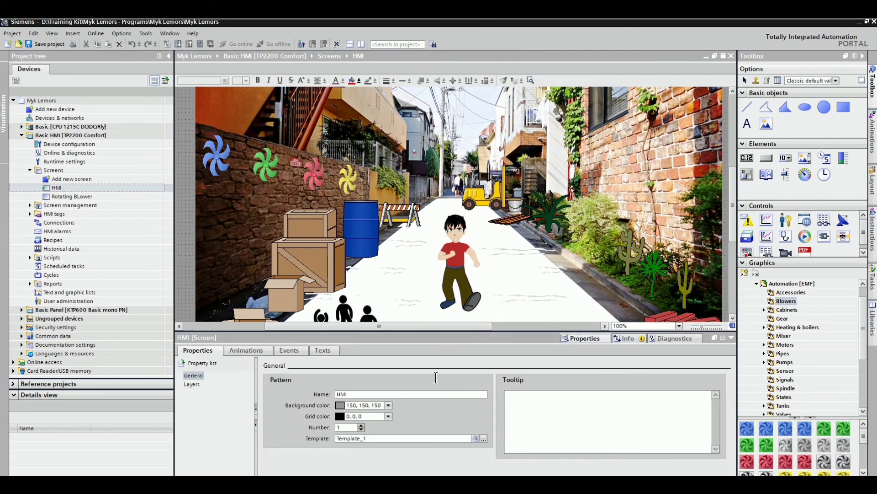
pyautogui.click(296, 352)
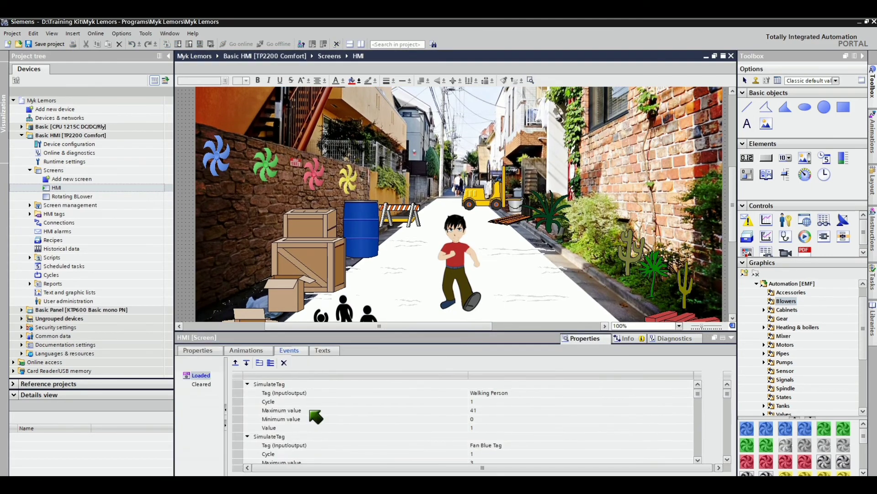
# - Inspect the walking person's graphic I/O field and the screen's SimulateTag settings, and start the simulation of the HMI screen
pyautogui.click(457, 268)
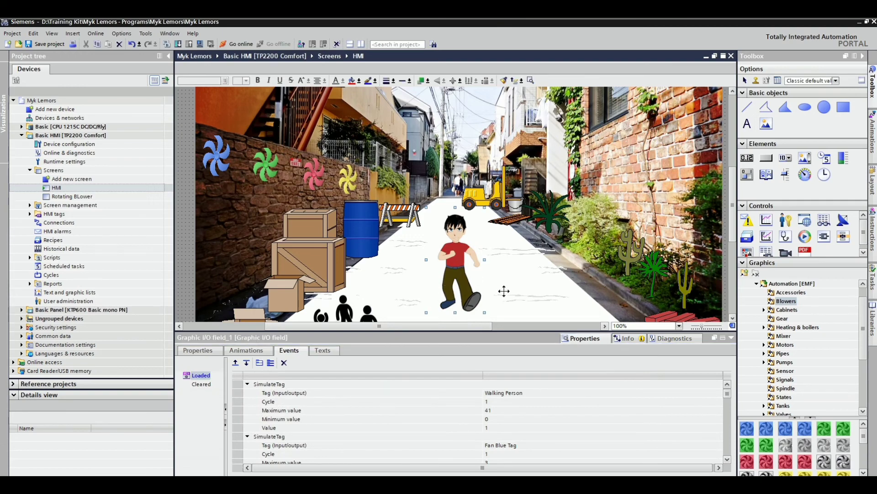
pyautogui.moveTo(734, 232); pyautogui.dragTo(734, 256)
pyautogui.click(551, 297)
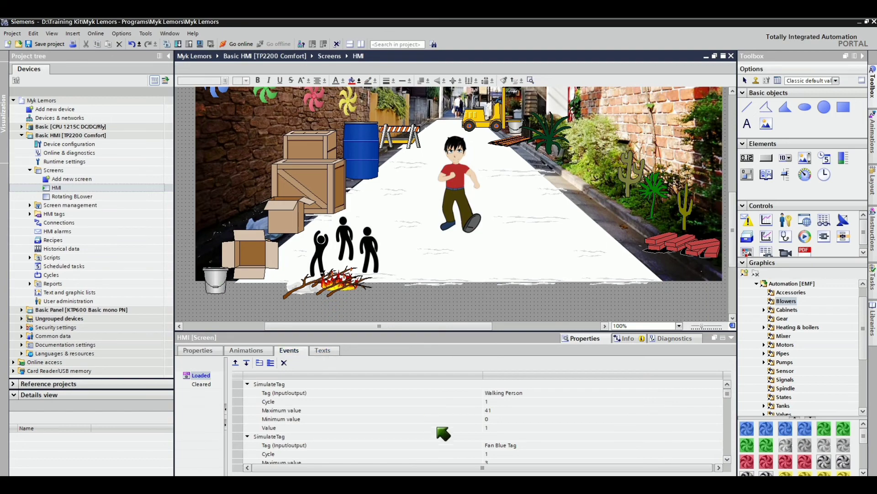
pyautogui.click(421, 429)
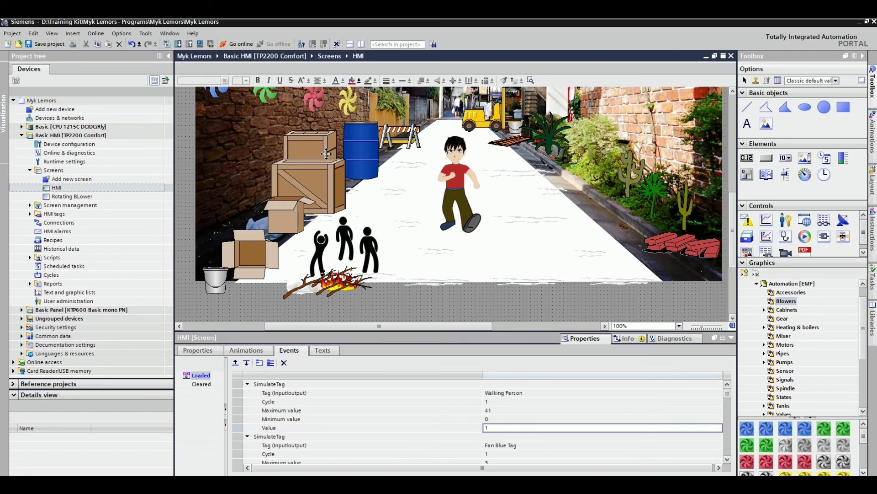
pyautogui.click(200, 44)
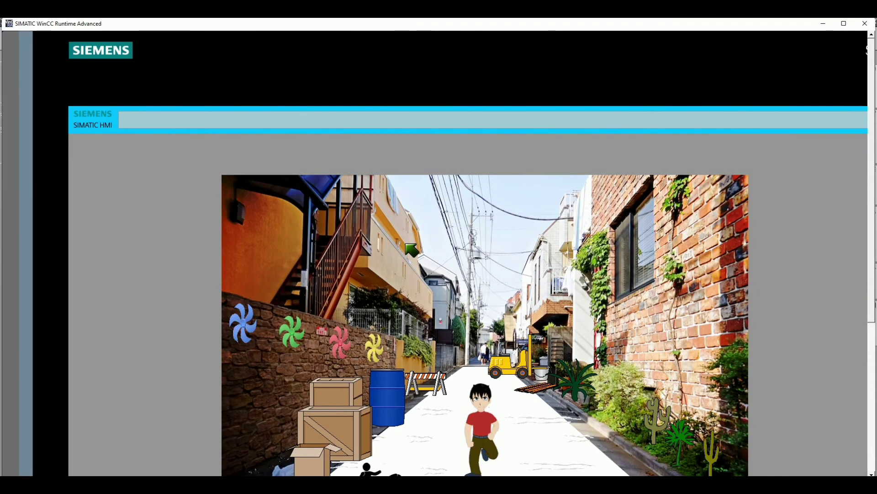
# - Examine the whole street scene in the running simulation, including the walking person, dancers, fire and rotating fans
pyautogui.moveTo(871, 84); pyautogui.dragTo(875, 160)
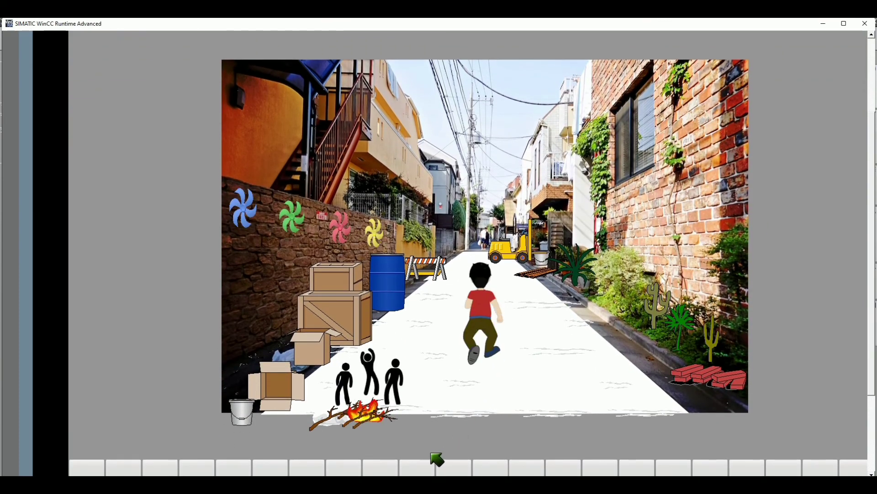
pyautogui.moveTo(436, 479); pyautogui.dragTo(469, 479)
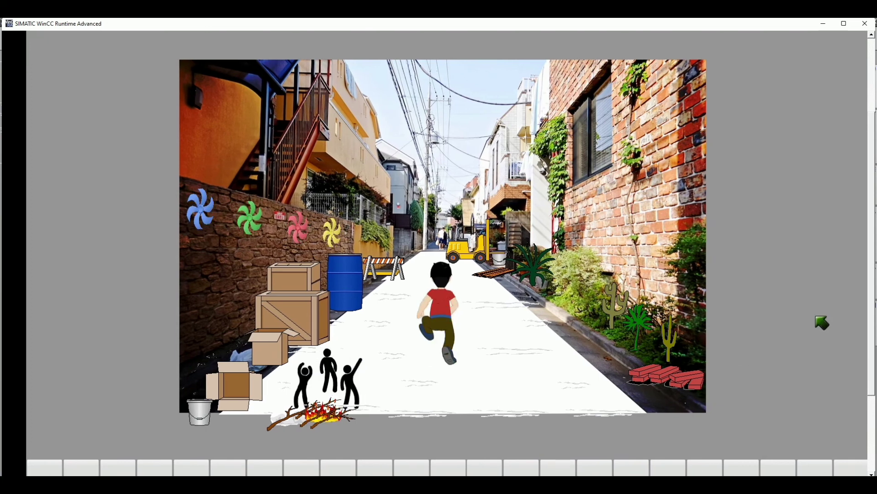
pyautogui.moveTo(872, 279); pyautogui.dragTo(873, 256)
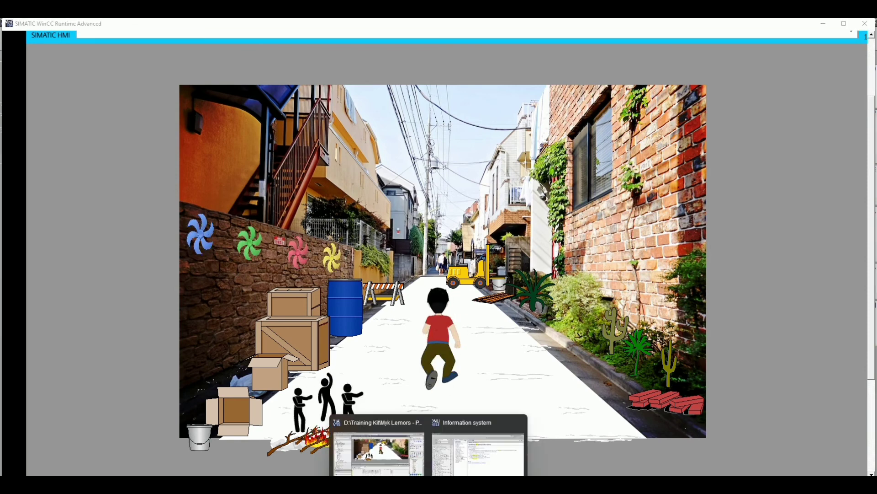
# - Switch back to TIA Portal and inspect the Walking Person SimulateTag parameters in the HMI screen's Loaded event, down to its Value
pyautogui.click(410, 468)
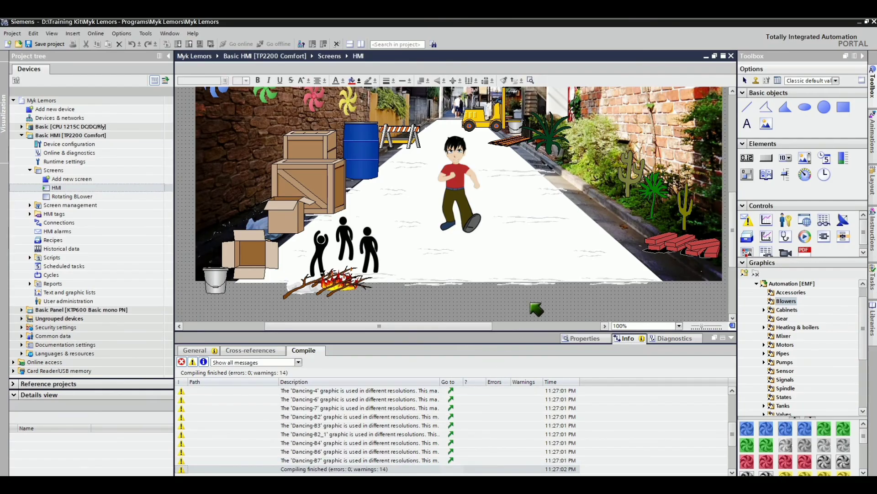
pyautogui.click(584, 339)
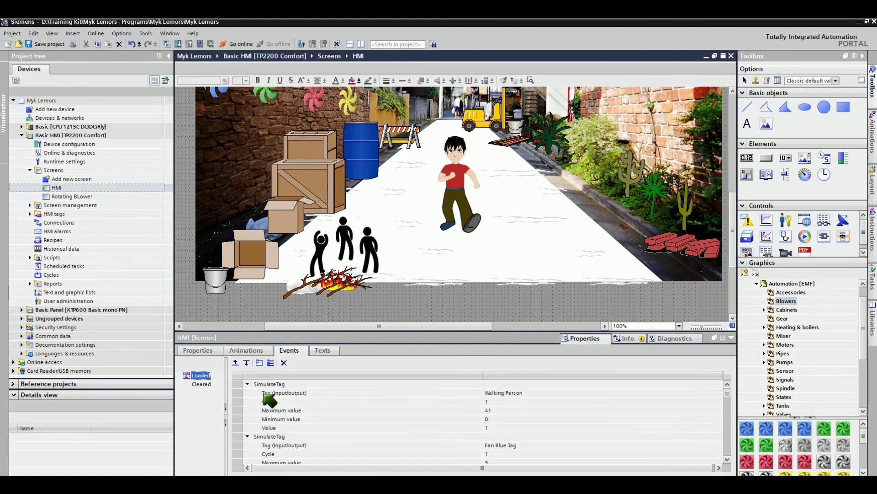
pyautogui.click(320, 387)
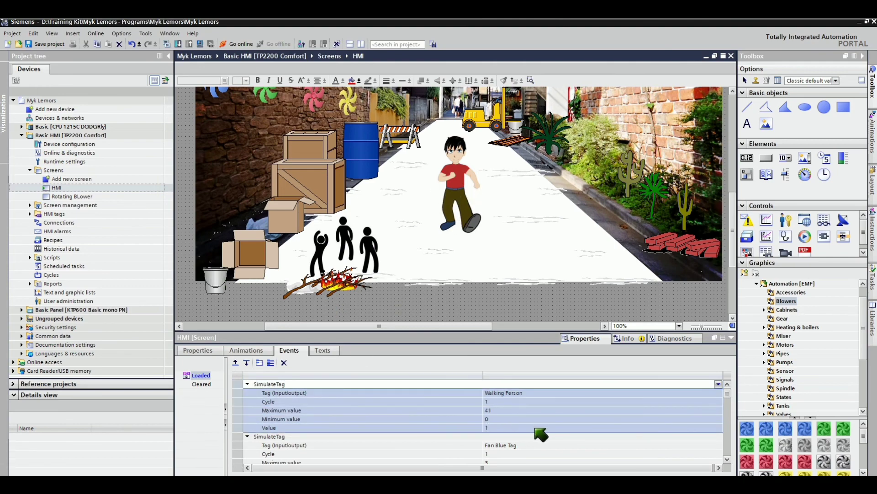
pyautogui.click(505, 426)
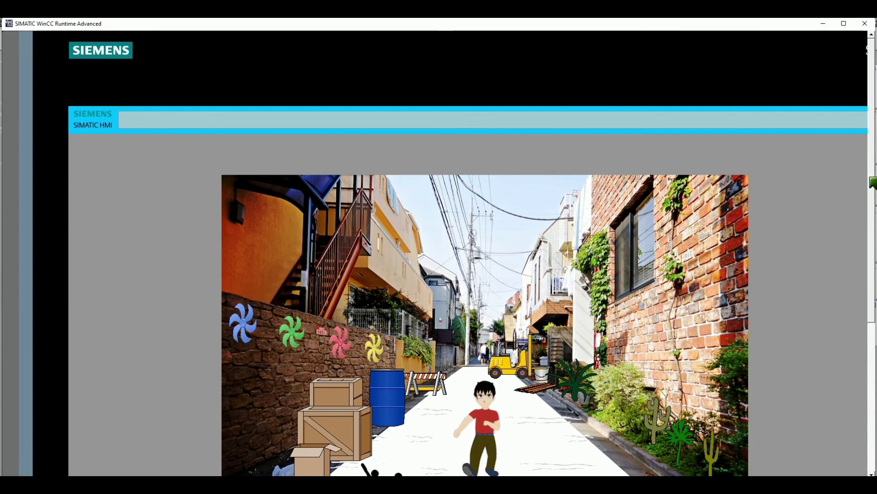
# - Switch to the WinCC Runtime simulation and view the walking person, dancers and campfire animations in the street scene
pyautogui.scroll(-2, 470, 251)
pyautogui.scroll(-1, 473, 264)
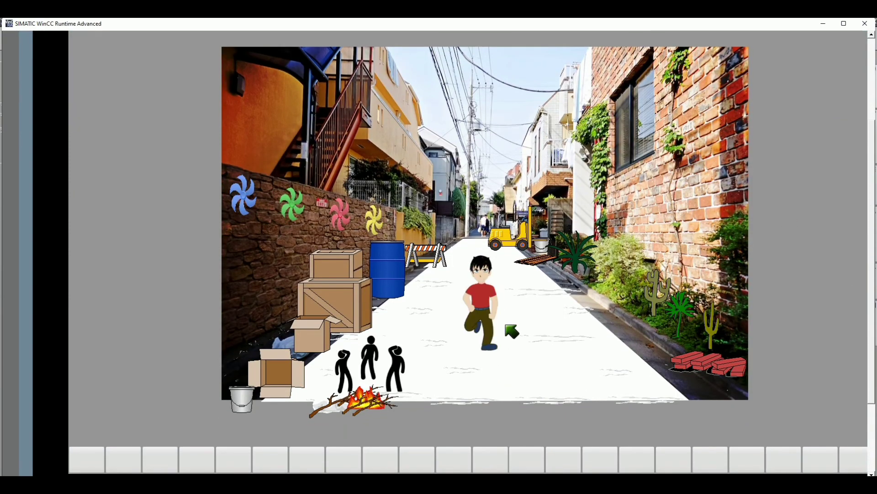